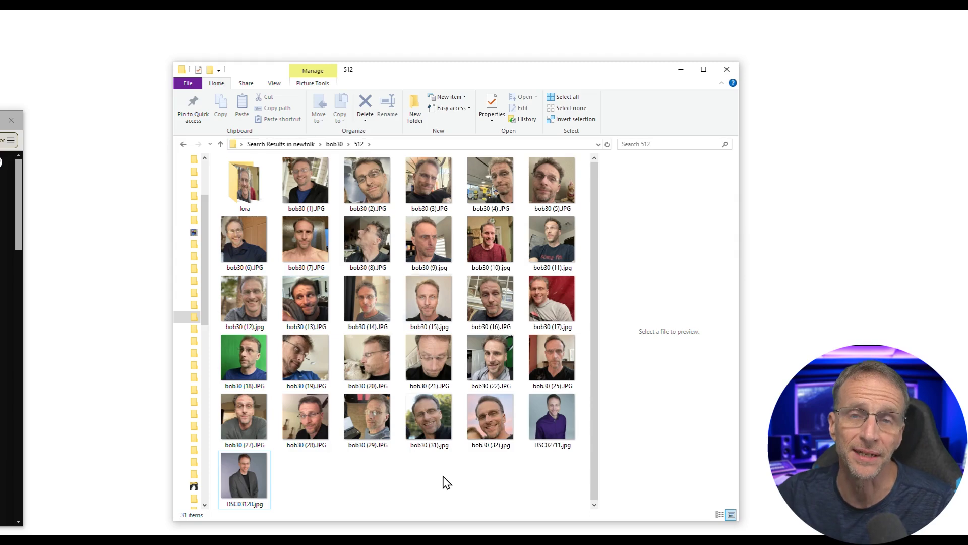
Step: Confirm the face photo thumbnails read 512 x 512, then bring up the mimicpc.com home page
{"action": "mouse_move", "coordinate": [457, 323]}
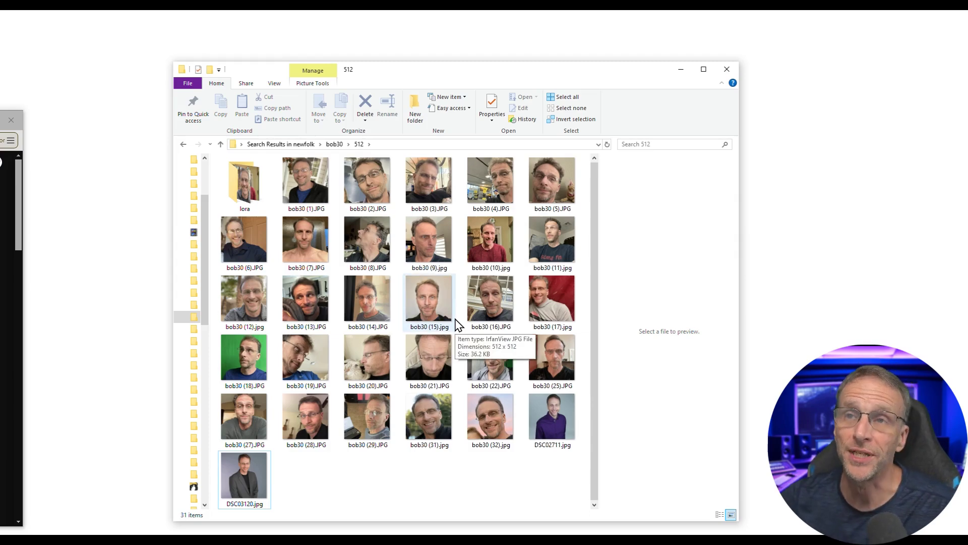
{"action": "mouse_move", "coordinate": [347, 194]}
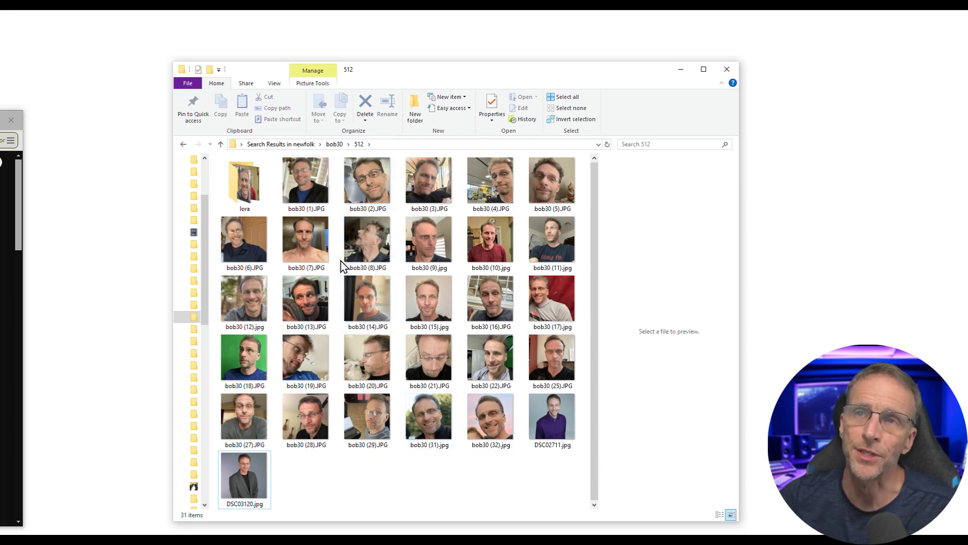
{"action": "mouse_move", "coordinate": [307, 167]}
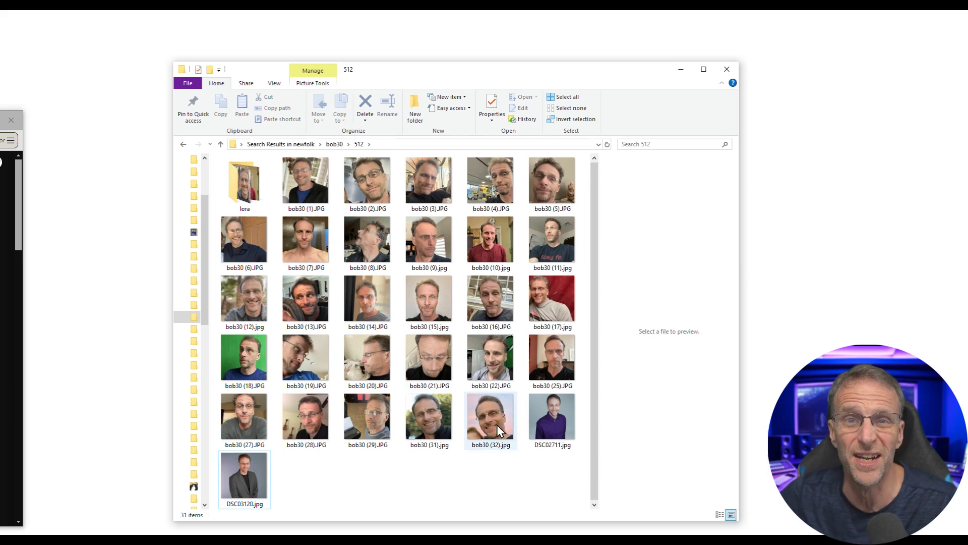
{"action": "mouse_move", "coordinate": [497, 426]}
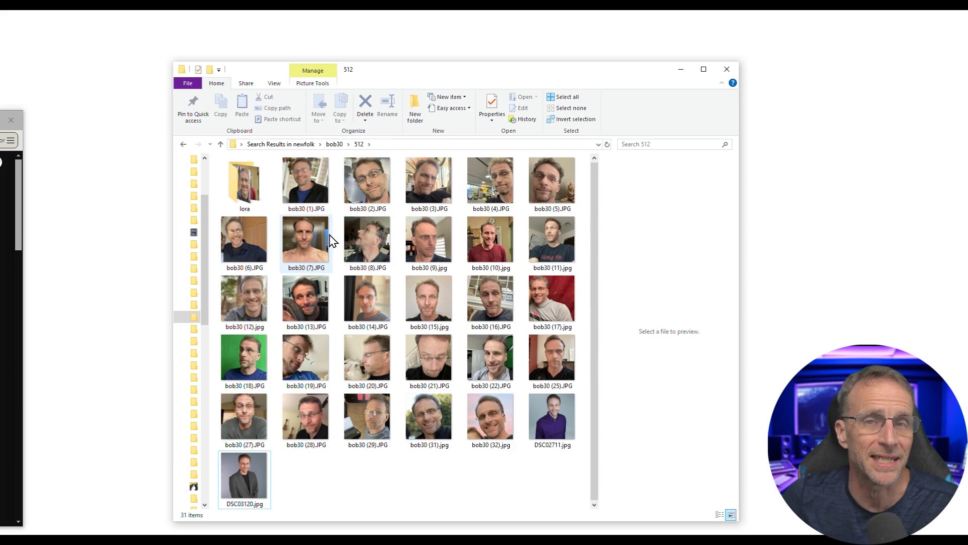
{"action": "mouse_move", "coordinate": [332, 241]}
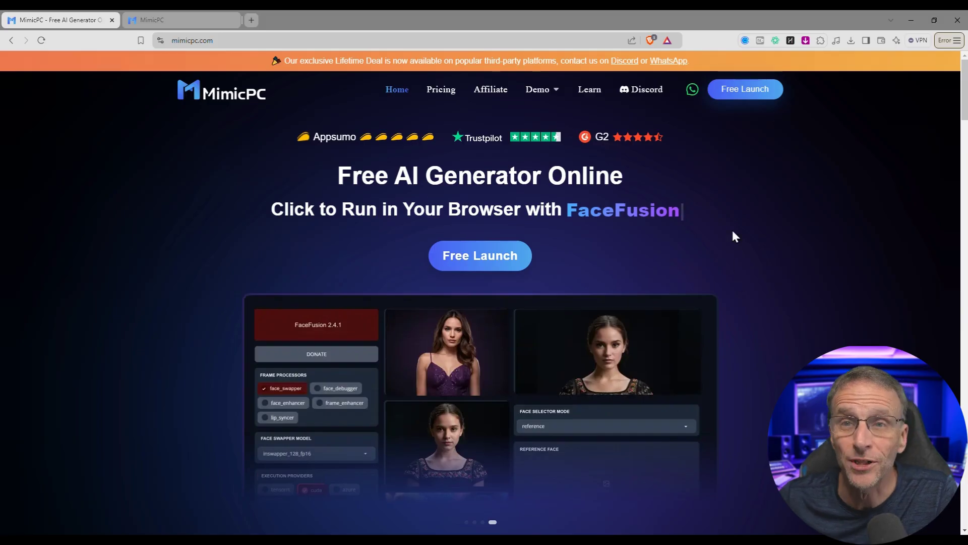
Step: Go to the MimicPC app dashboard and start setting up AI-Toolkit from the Recommend carousel
{"action": "left_click", "coordinate": [737, 93]}
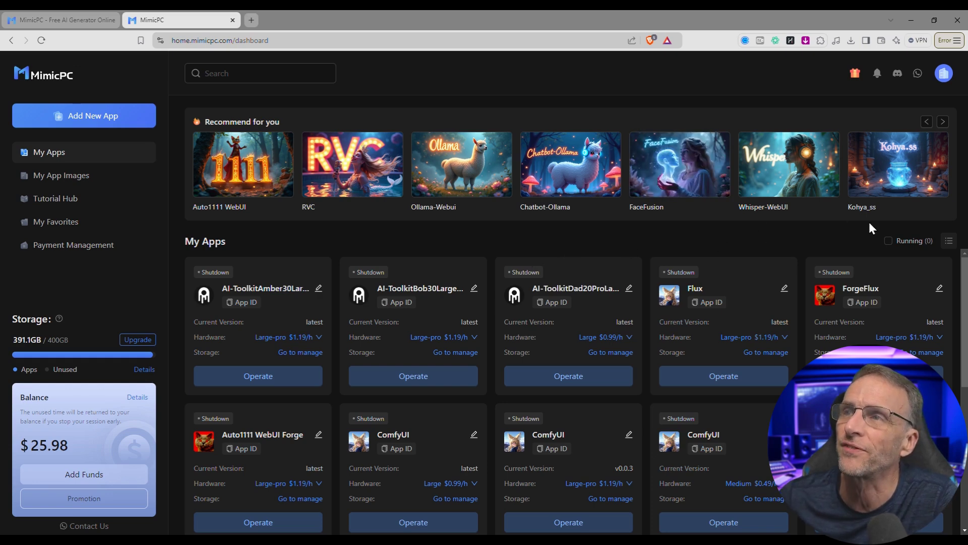
{"action": "left_click", "coordinate": [943, 122]}
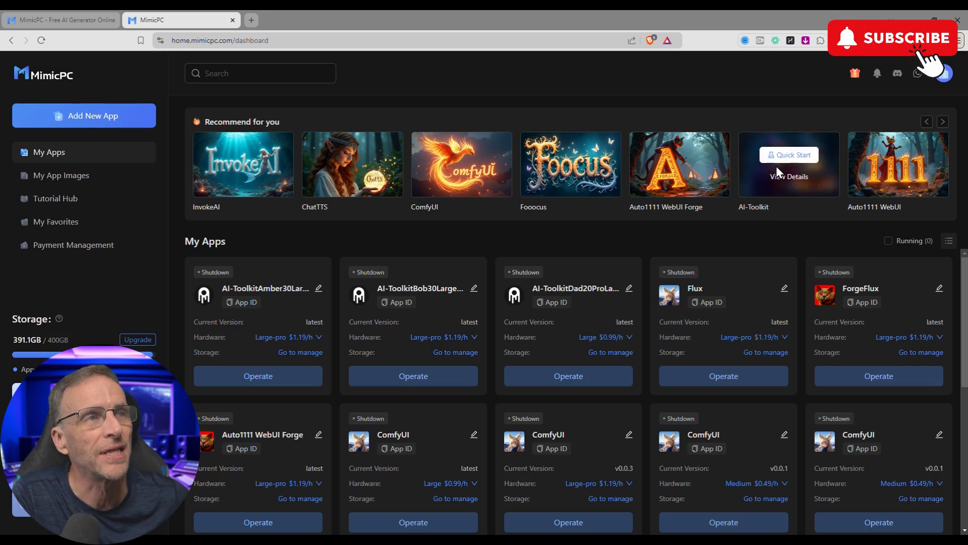
{"action": "left_click", "coordinate": [790, 157]}
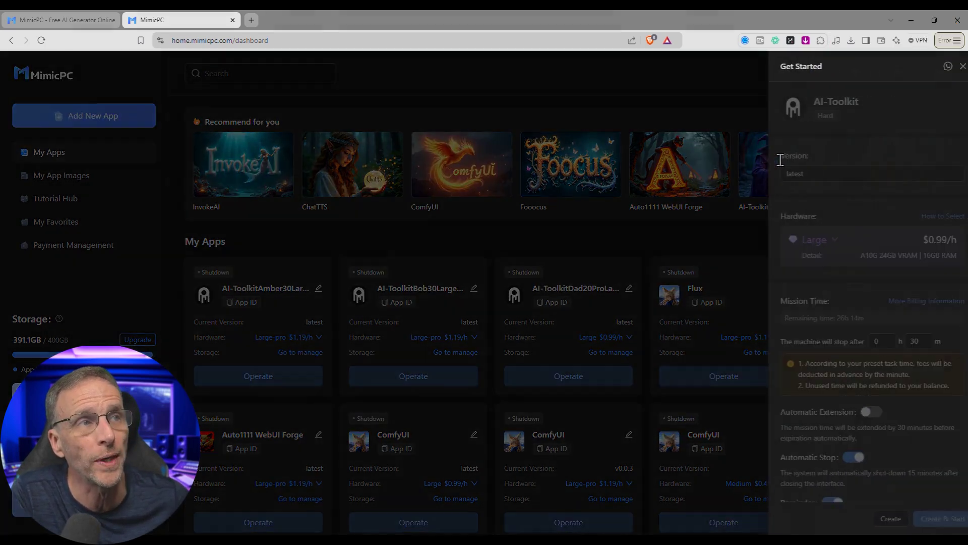
Step: Set the AI-Toolkit instance's hardware tier to Large-pro
{"action": "left_click", "coordinate": [803, 242]}
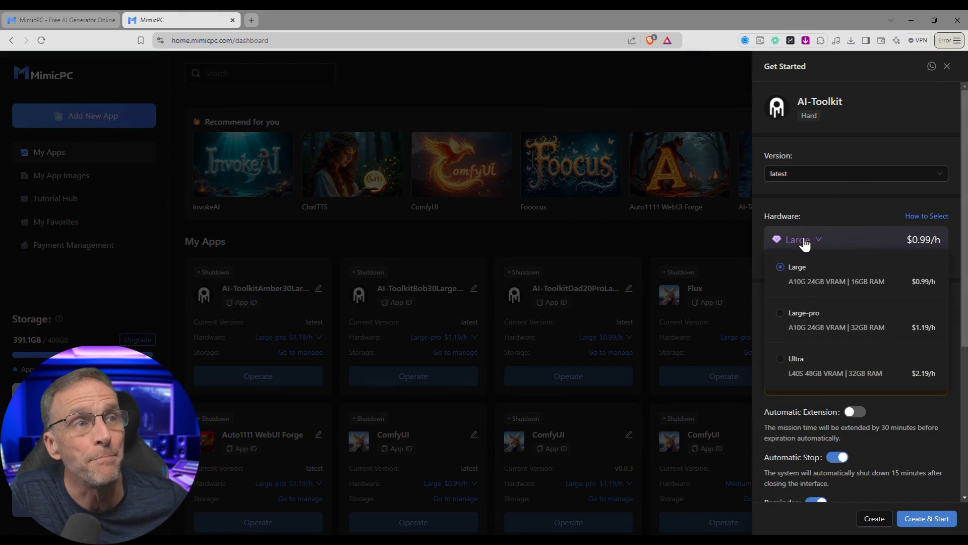
{"action": "left_click", "coordinate": [791, 318]}
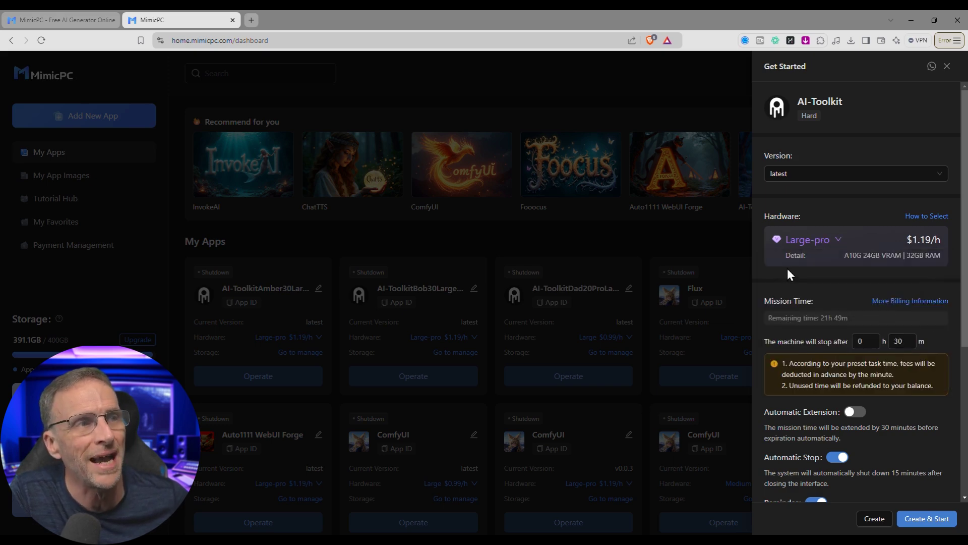
{"action": "left_click", "coordinate": [811, 255]}
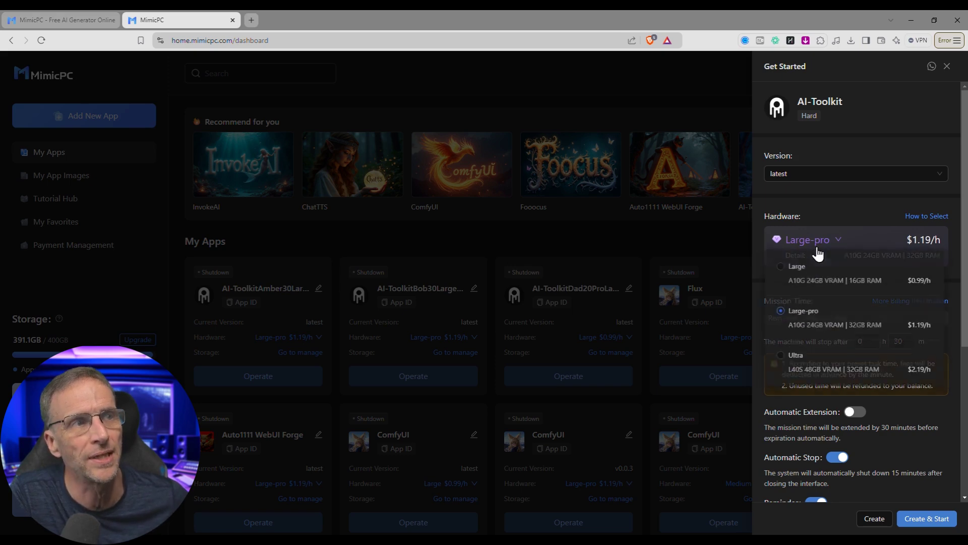
{"action": "left_click", "coordinate": [803, 276]}
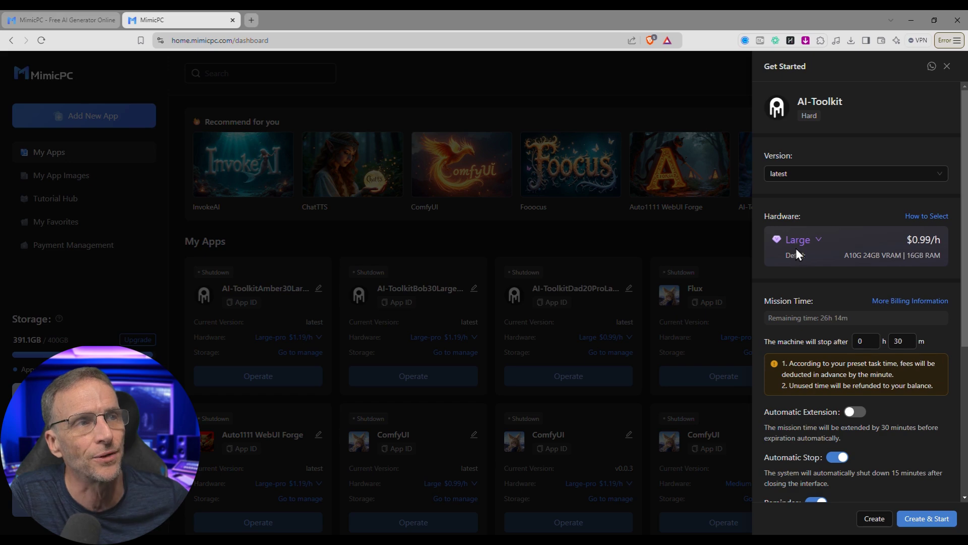
{"action": "key", "text": "Down"}
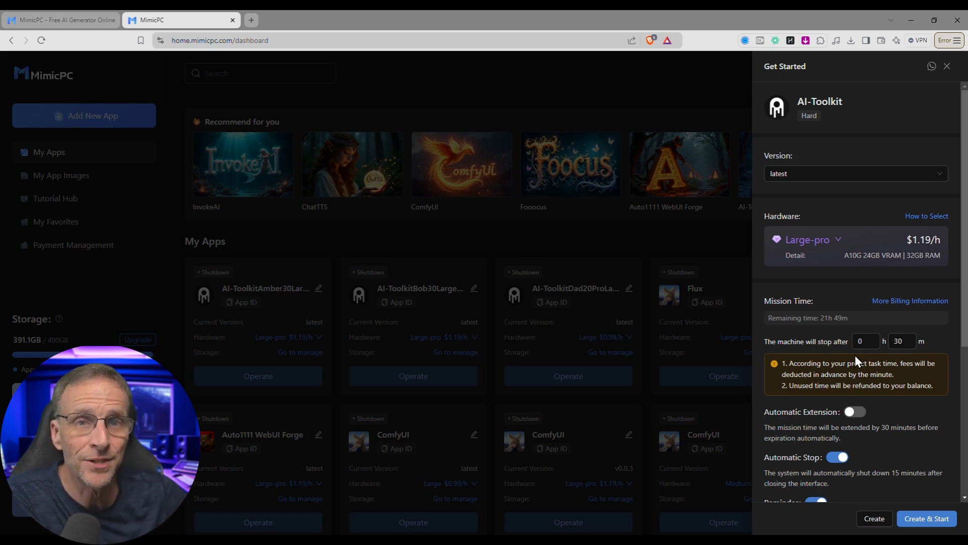
Step: Turn on Automatic Extension and create and start the instance
{"action": "left_click", "coordinate": [858, 412]}
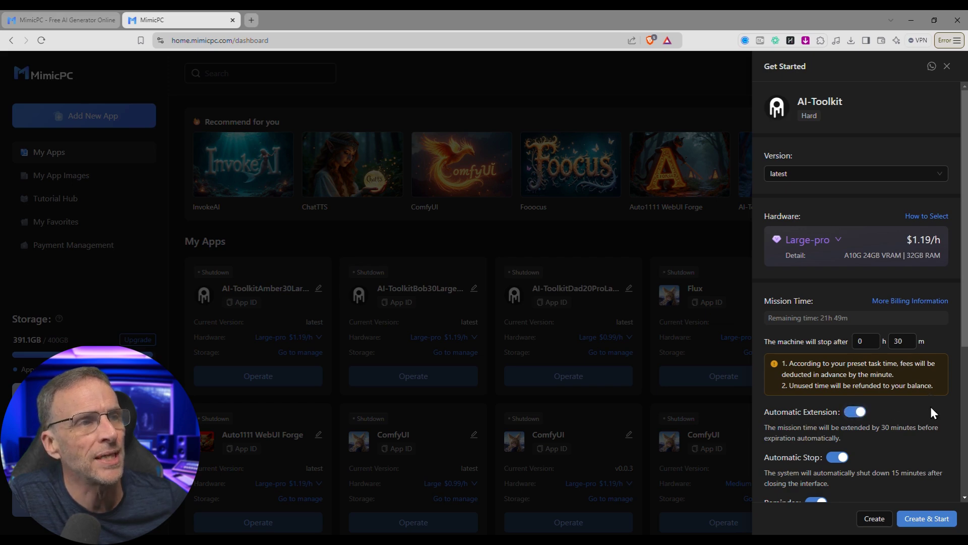
{"action": "scroll", "coordinate": [931, 412], "scroll_direction": "down", "scroll_amount": 3}
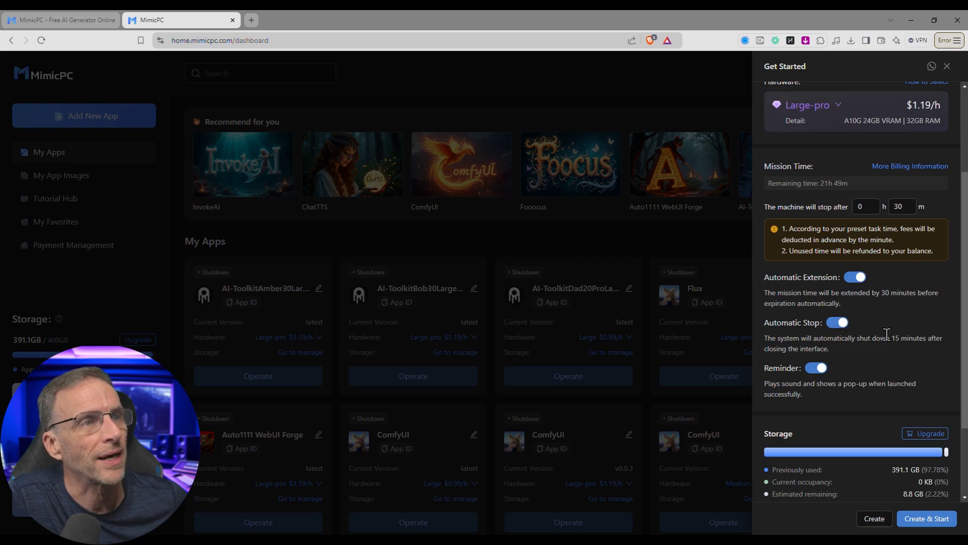
{"action": "scroll", "coordinate": [886, 335], "scroll_direction": "up", "scroll_amount": 3}
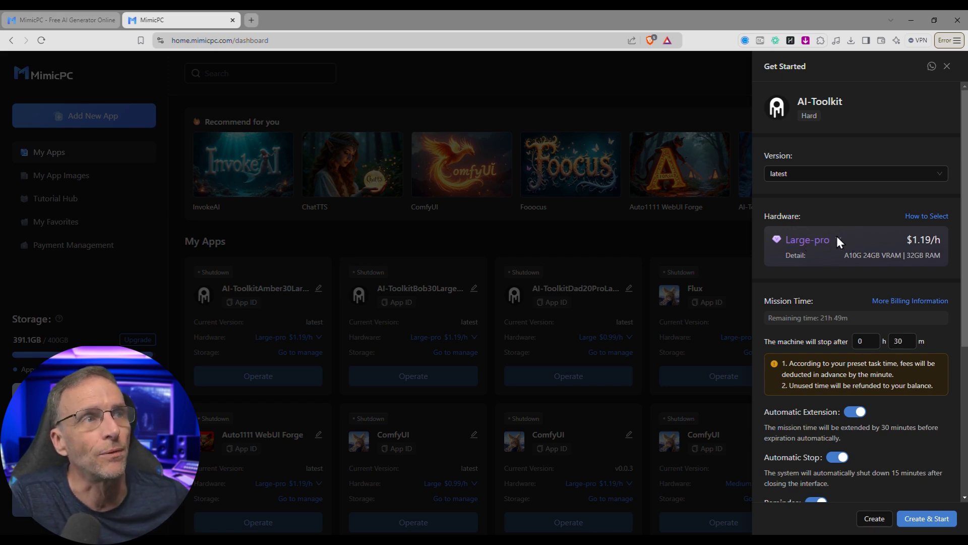
{"action": "scroll", "coordinate": [897, 480], "scroll_direction": "down", "scroll_amount": 2}
{"action": "left_click", "coordinate": [916, 520]}
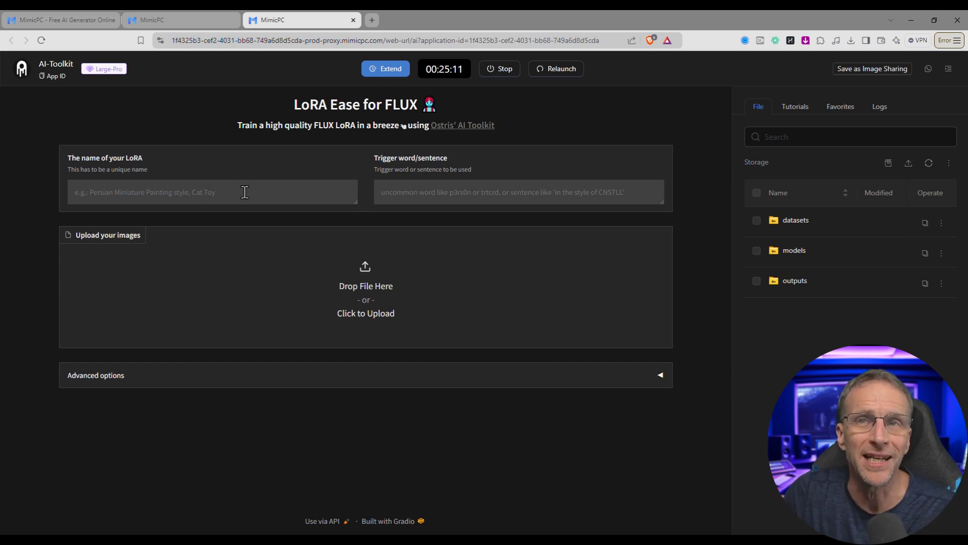
Step: Enter the LoRA name and the same word as trigger word, then upload the 30 face photos
{"action": "left_click", "coordinate": [271, 191]}
{"action": "type", "text": "bobdoyle"}
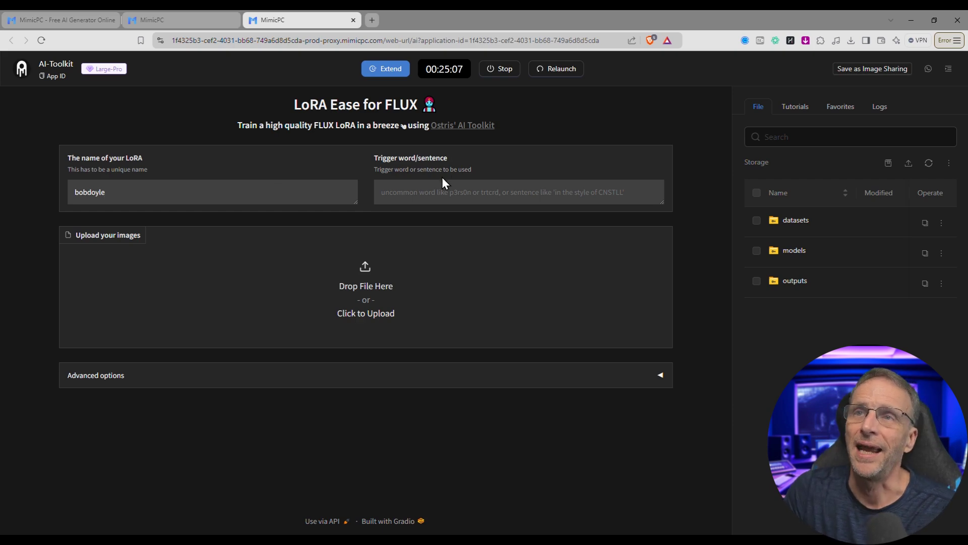
{"action": "type", "text": "bobdo"}
{"action": "type", "text": "yle"}
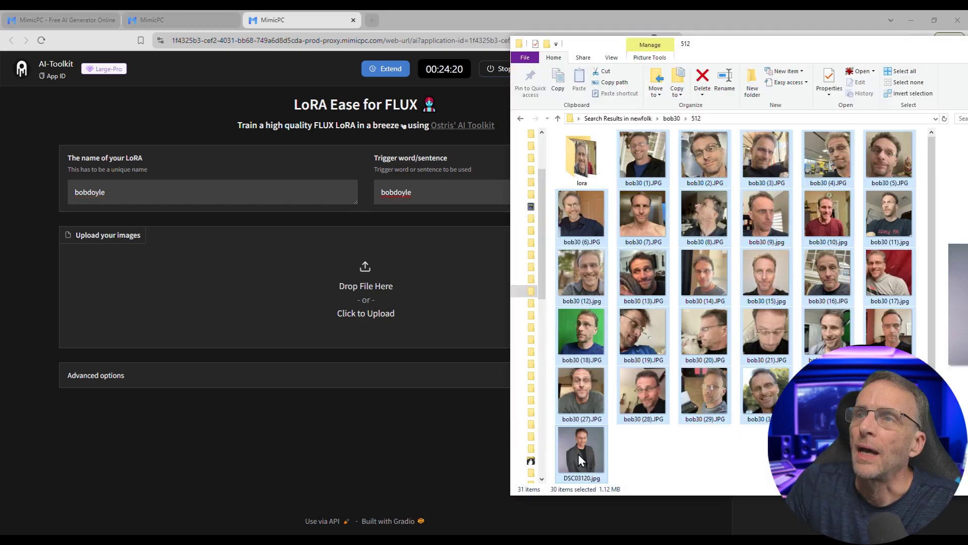
{"action": "left_click_drag", "start_coordinate": [582, 460], "coordinate": [356, 299]}
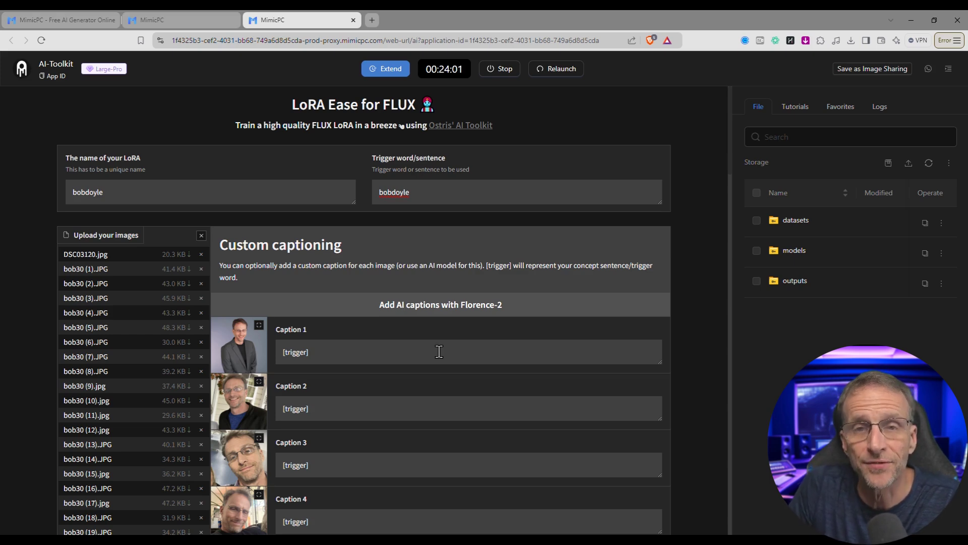
{"action": "scroll", "coordinate": [439, 352], "scroll_direction": "down", "scroll_amount": 20}
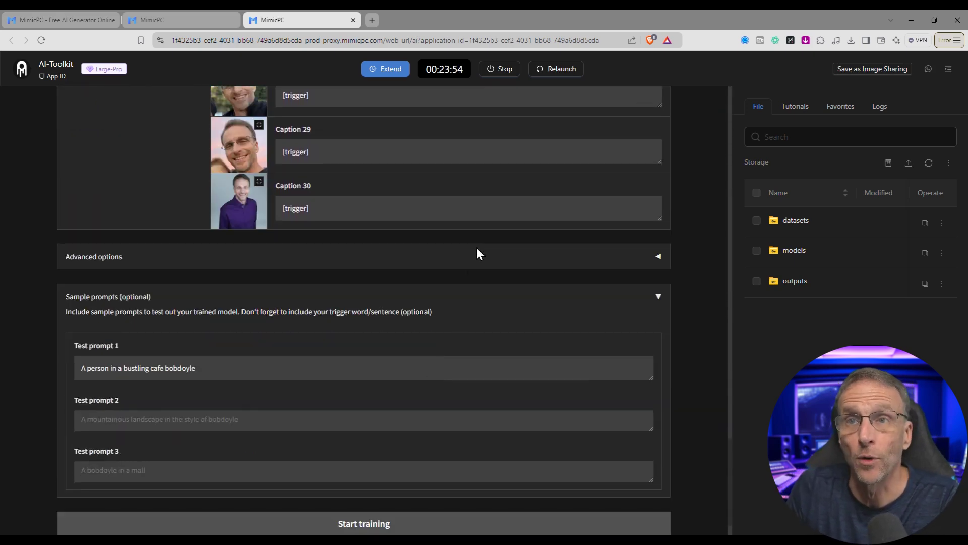
{"action": "scroll", "coordinate": [433, 325], "scroll_direction": "up", "scroll_amount": 2}
{"action": "scroll", "coordinate": [430, 331], "scroll_direction": "down", "scroll_amount": 3}
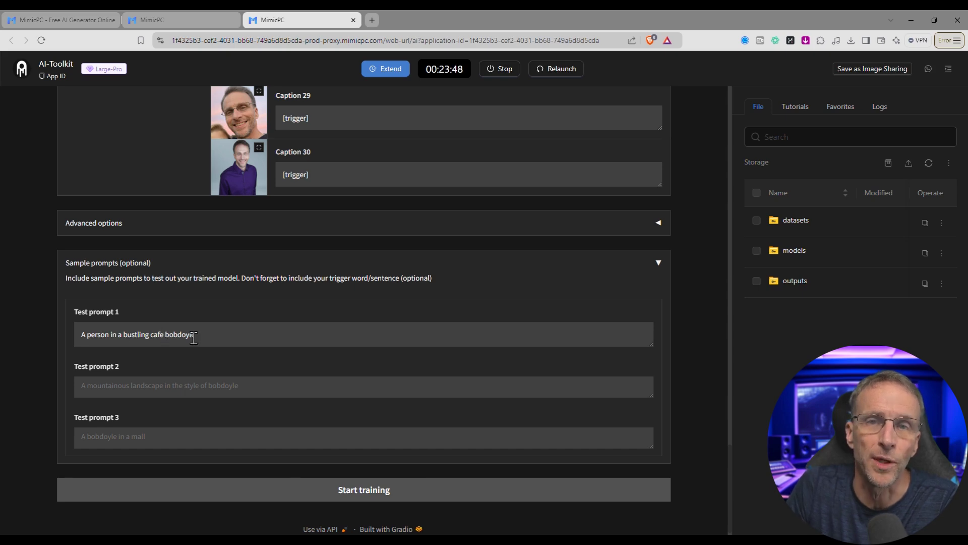
{"action": "scroll", "coordinate": [393, 299], "scroll_direction": "up", "scroll_amount": 20}
{"action": "scroll", "coordinate": [393, 298], "scroll_direction": "up", "scroll_amount": 10}
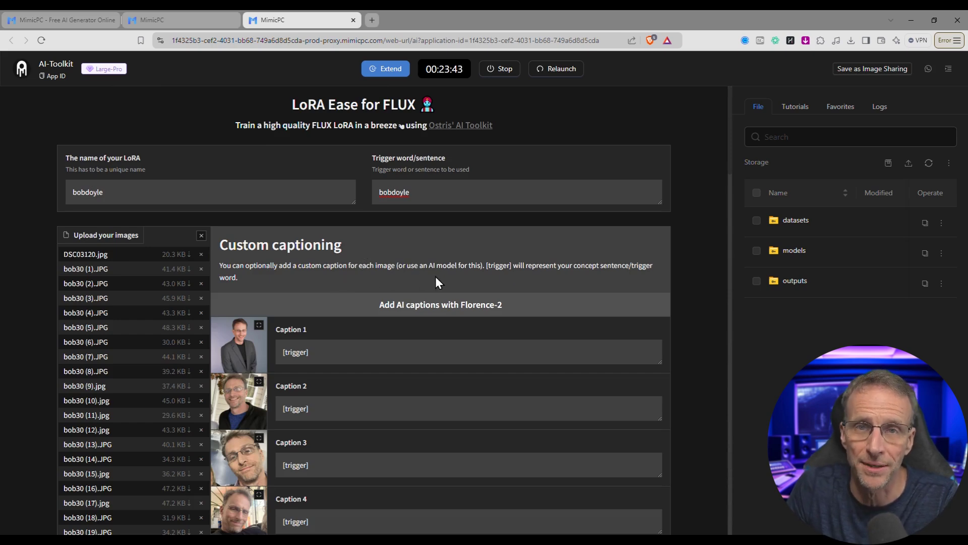
{"action": "scroll", "coordinate": [434, 276], "scroll_direction": "down", "scroll_amount": 5}
{"action": "scroll", "coordinate": [249, 380], "scroll_direction": "down", "scroll_amount": 20}
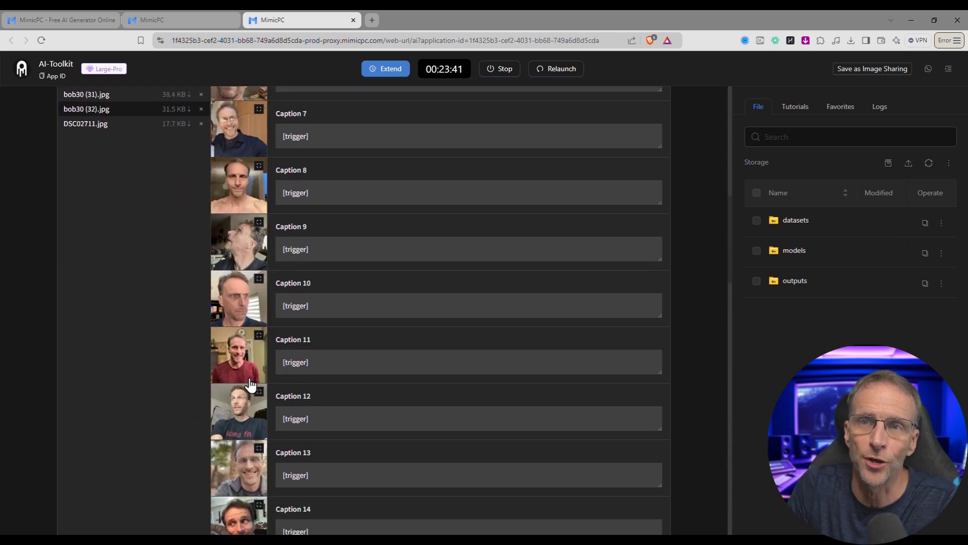
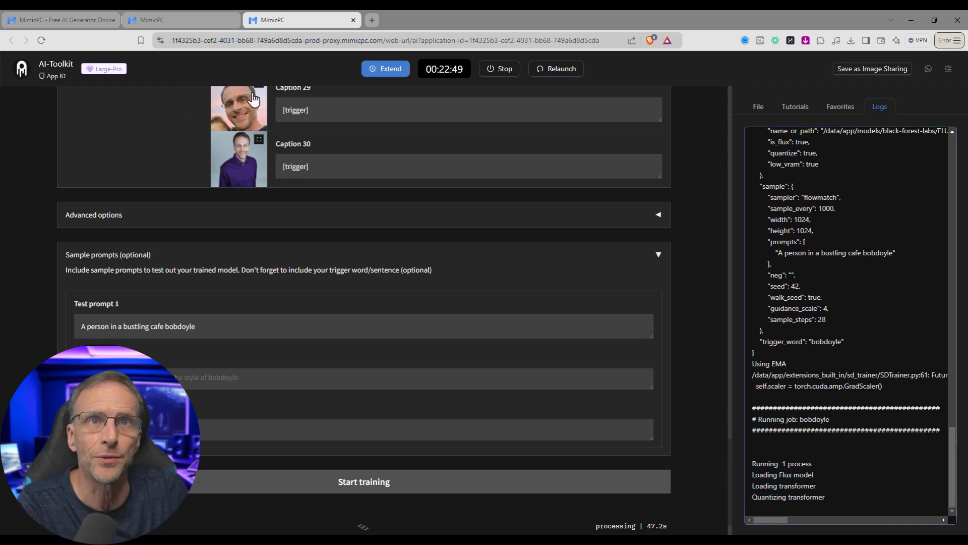
Step: Switch to the AI-ToolkitDad20ProLarge instance and open its outputs storage folder
{"action": "mouse_move", "coordinate": [96, 76]}
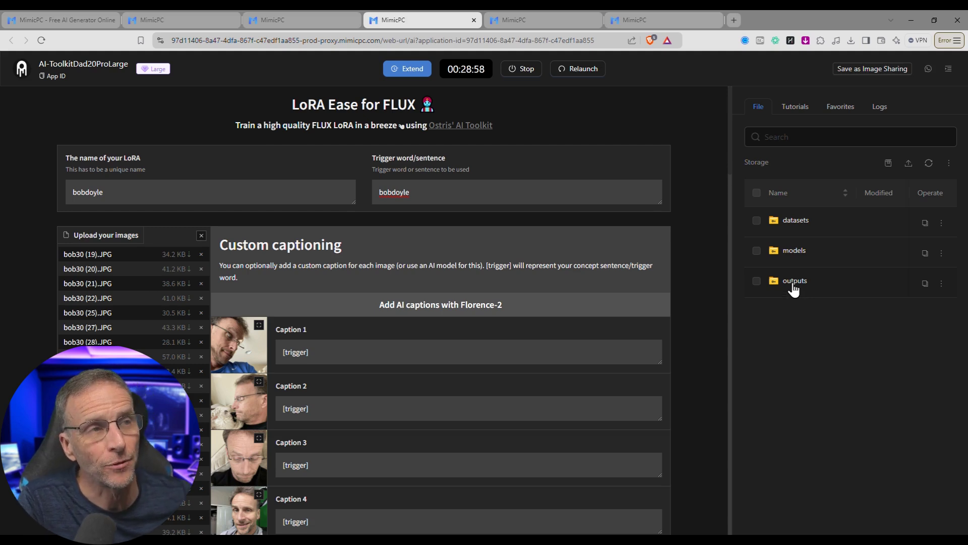
{"action": "left_click", "coordinate": [793, 281]}
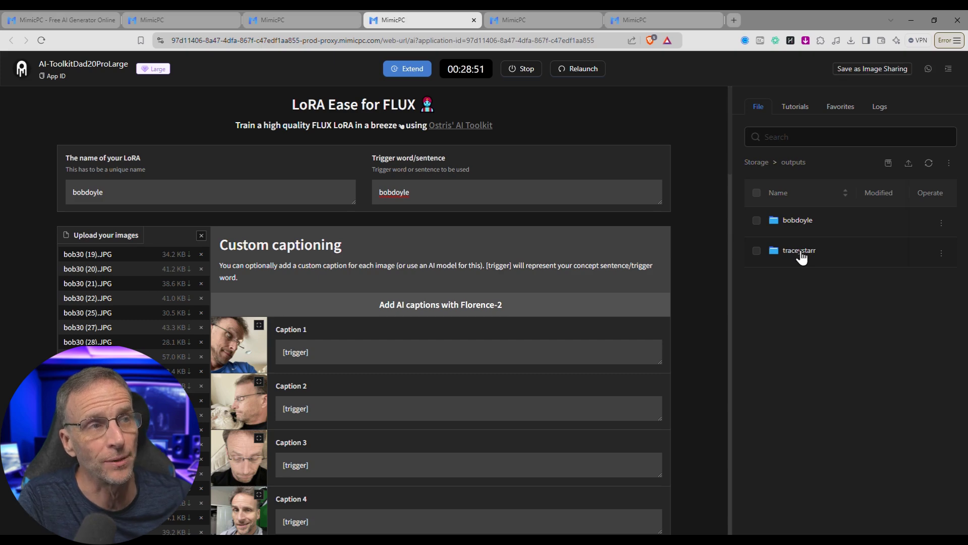
Step: Download bobdoyle.safetensors and one of its checkpoint files from outputs/bobdoyle
{"action": "left_click", "coordinate": [803, 220]}
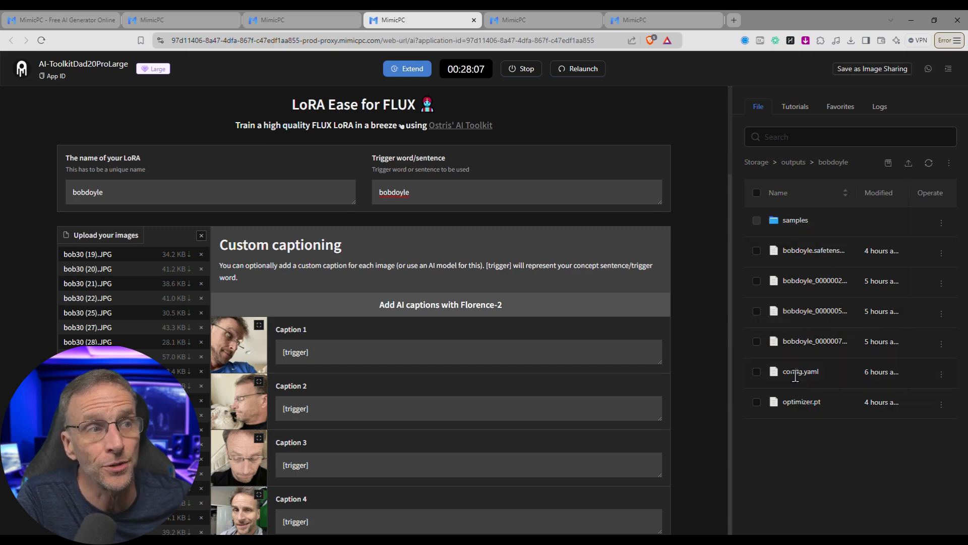
{"action": "left_click", "coordinate": [941, 252]}
{"action": "left_click", "coordinate": [922, 273]}
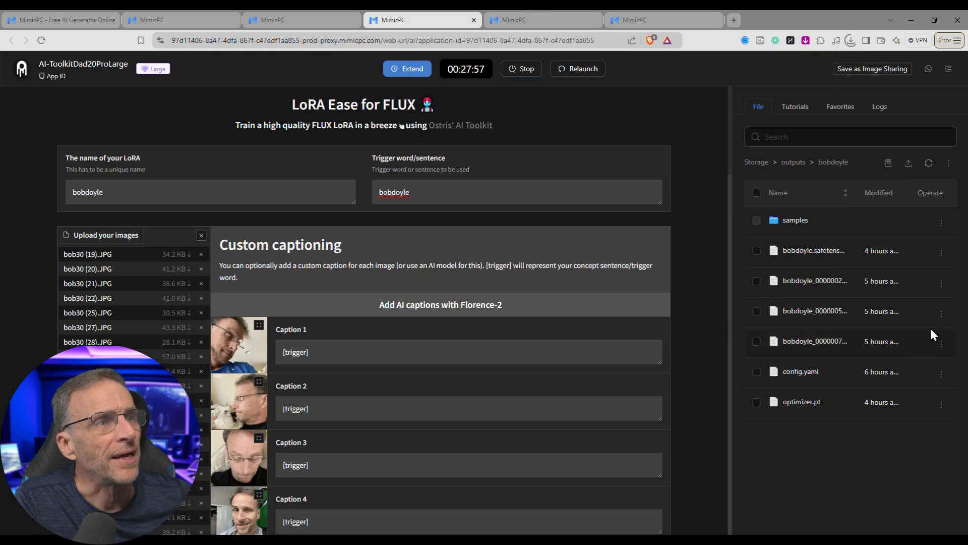
{"action": "left_click", "coordinate": [941, 344]}
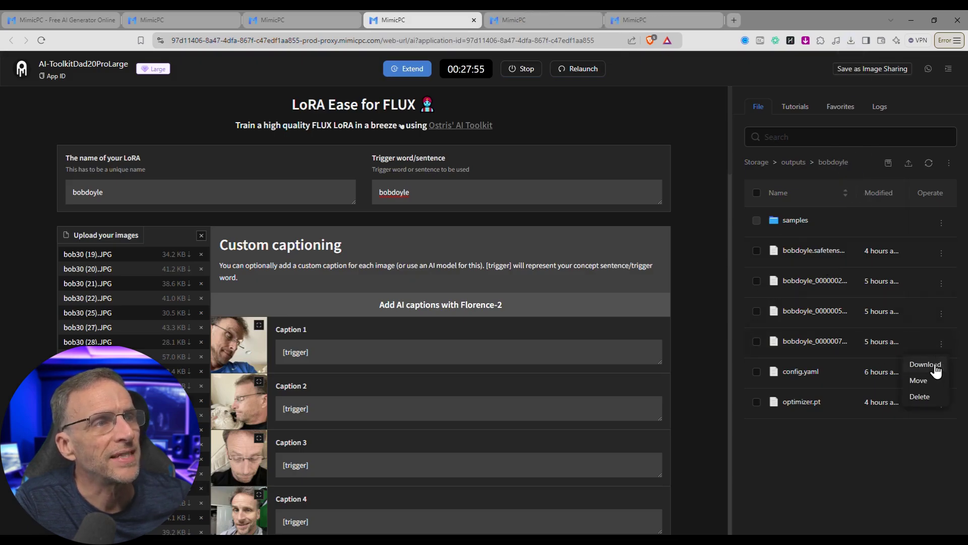
{"action": "left_click", "coordinate": [933, 365]}
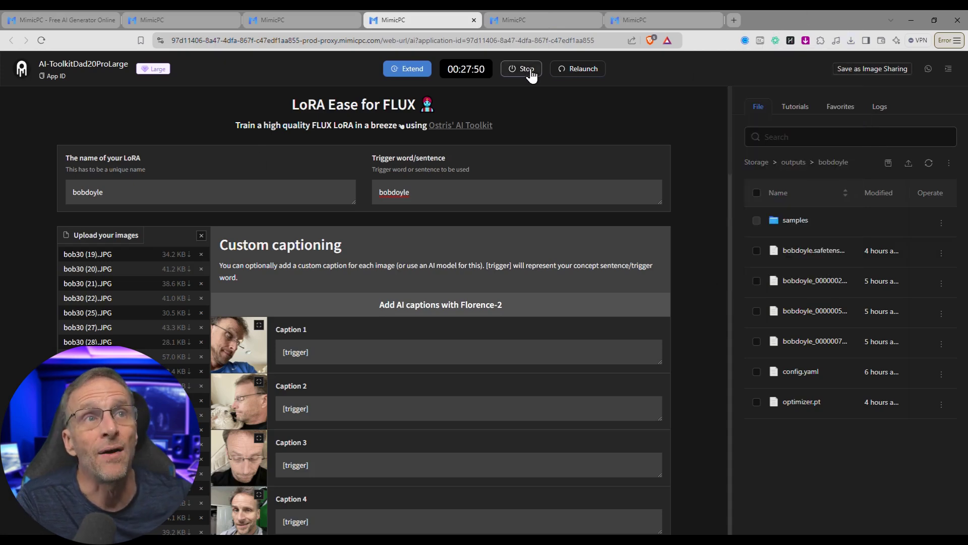
Step: Start ForgeFlux from the MimicPC dashboard and confirm the session time
{"action": "key", "text": "ctrl+shift+Tab"}
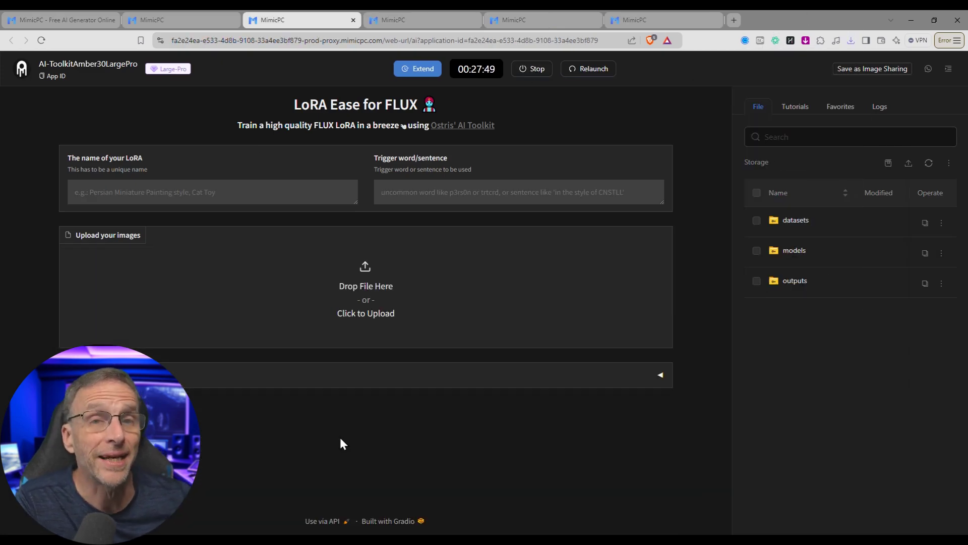
{"action": "left_click", "coordinate": [200, 25]}
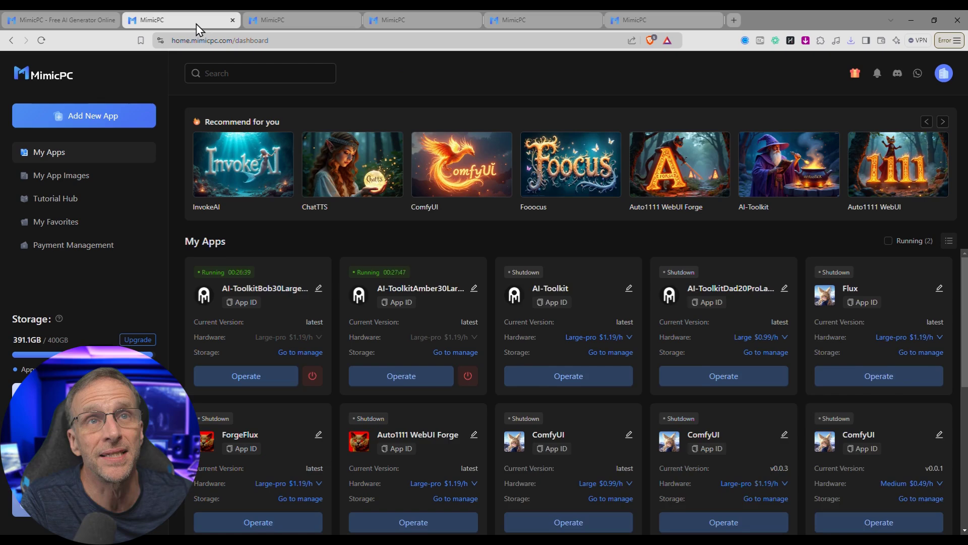
{"action": "scroll", "coordinate": [242, 327], "scroll_direction": "down", "scroll_amount": 3}
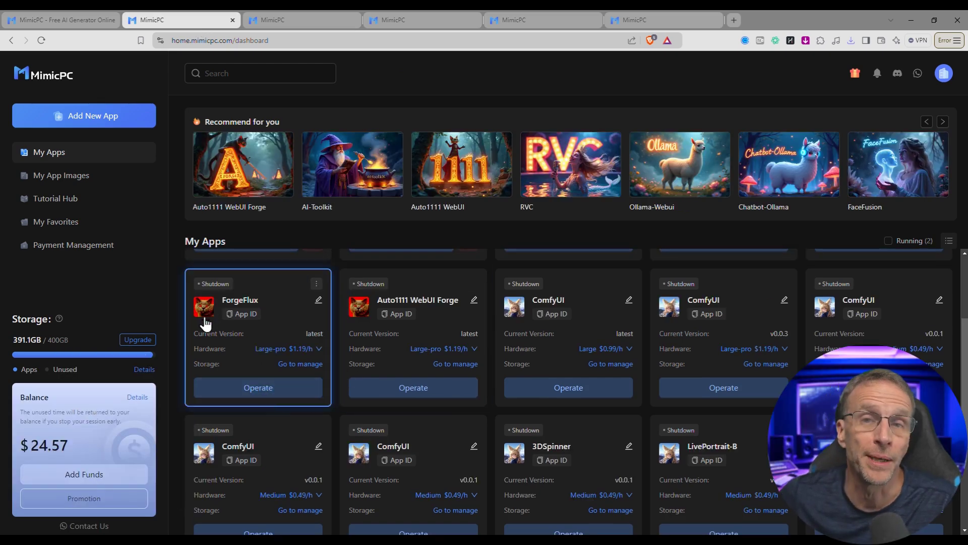
{"action": "left_click", "coordinate": [248, 389]}
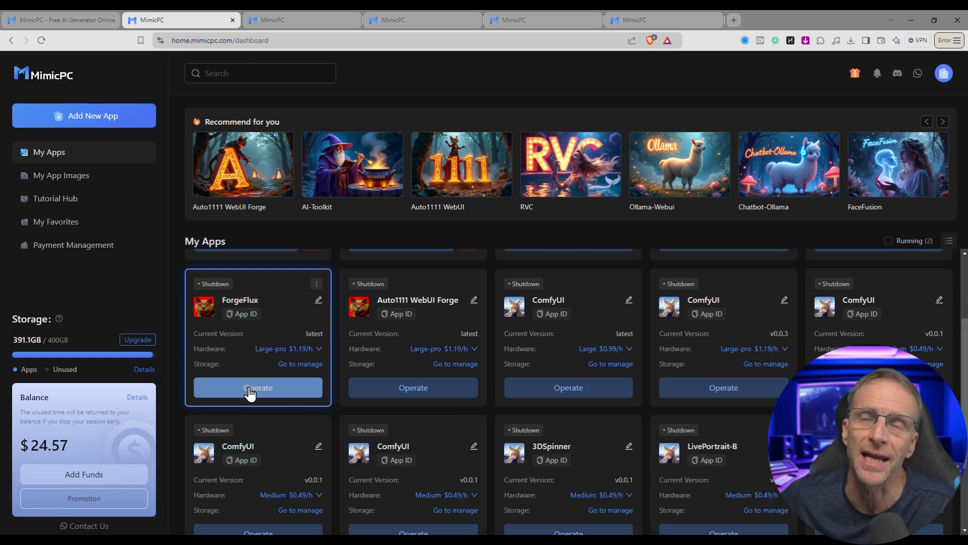
{"action": "left_click", "coordinate": [578, 329]}
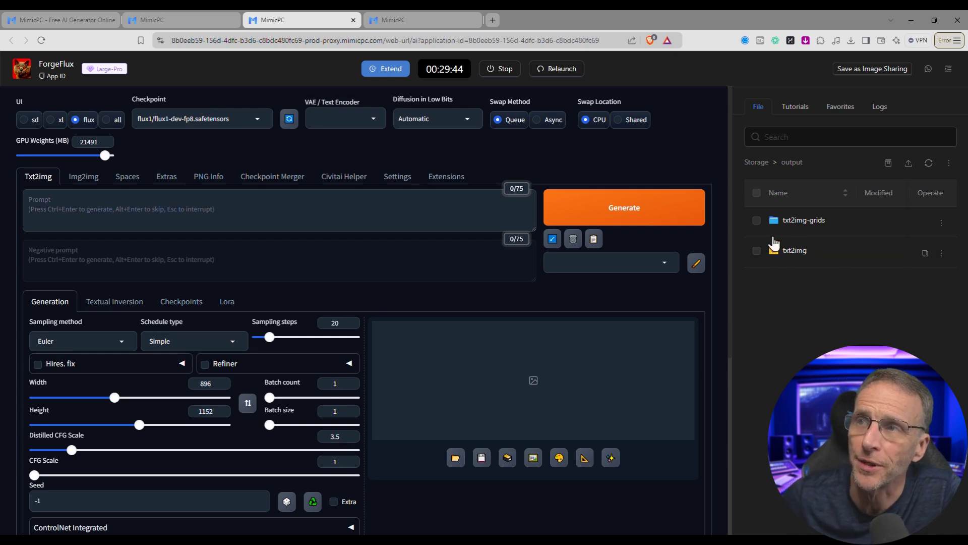
Step: Go to the models/Lora storage folder and open its upload area, cancelling the file picker
{"action": "left_click", "coordinate": [755, 163]}
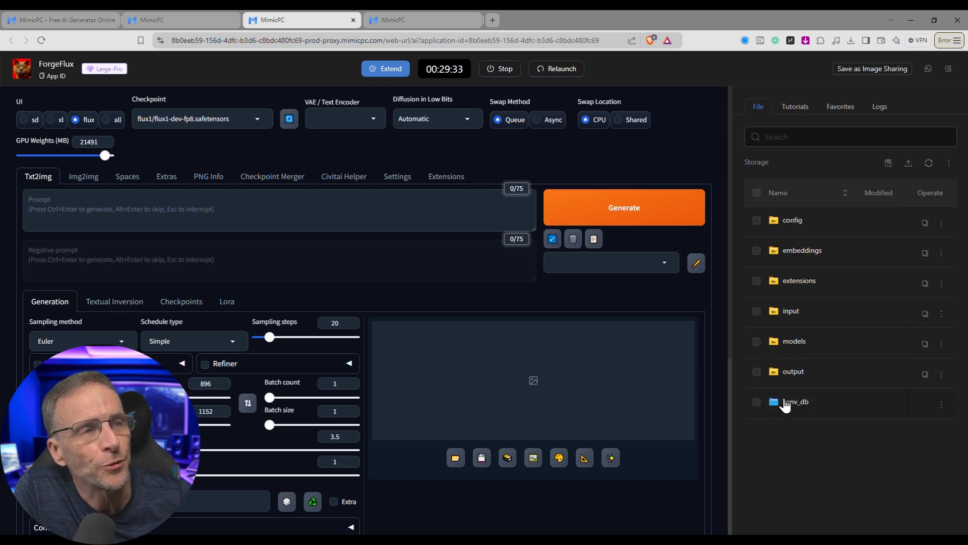
{"action": "left_click", "coordinate": [786, 343]}
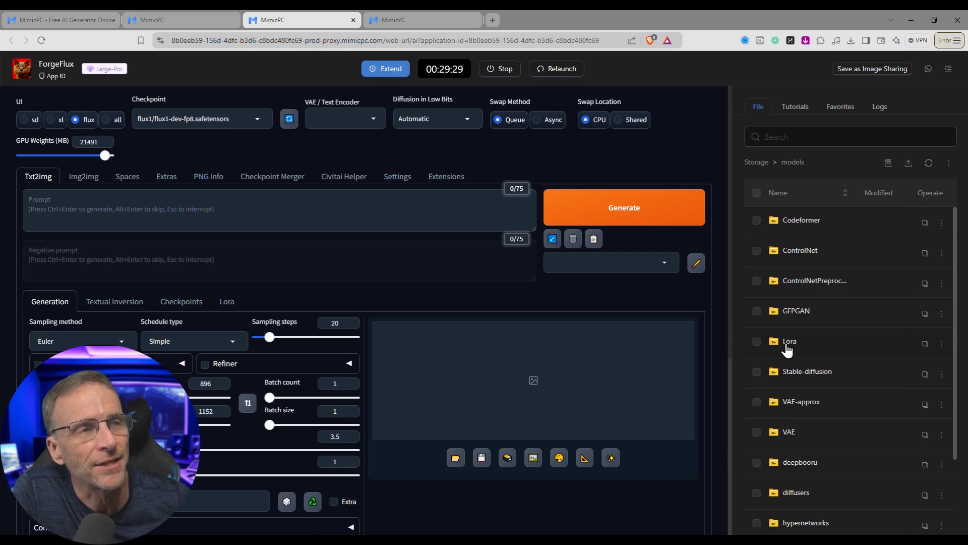
{"action": "left_click", "coordinate": [783, 346]}
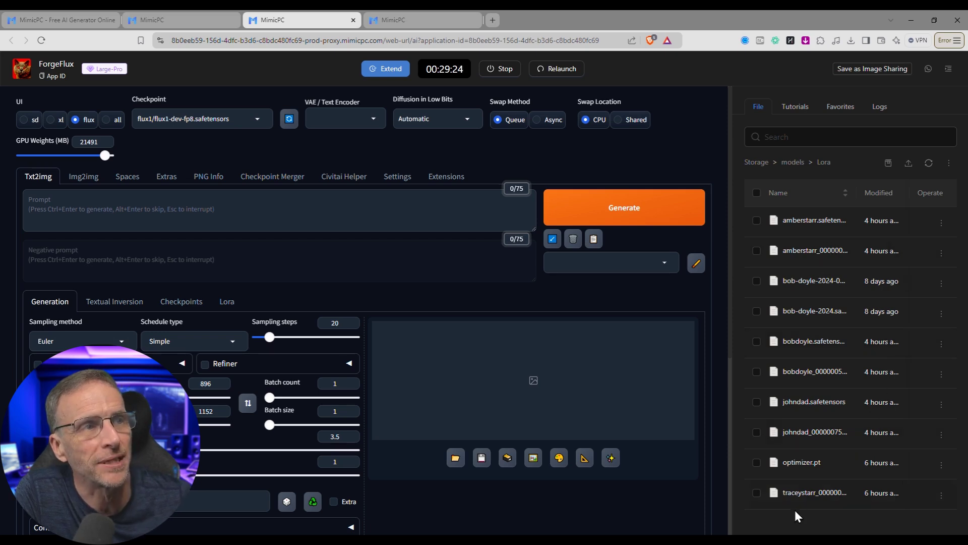
{"action": "left_click", "coordinate": [908, 164]}
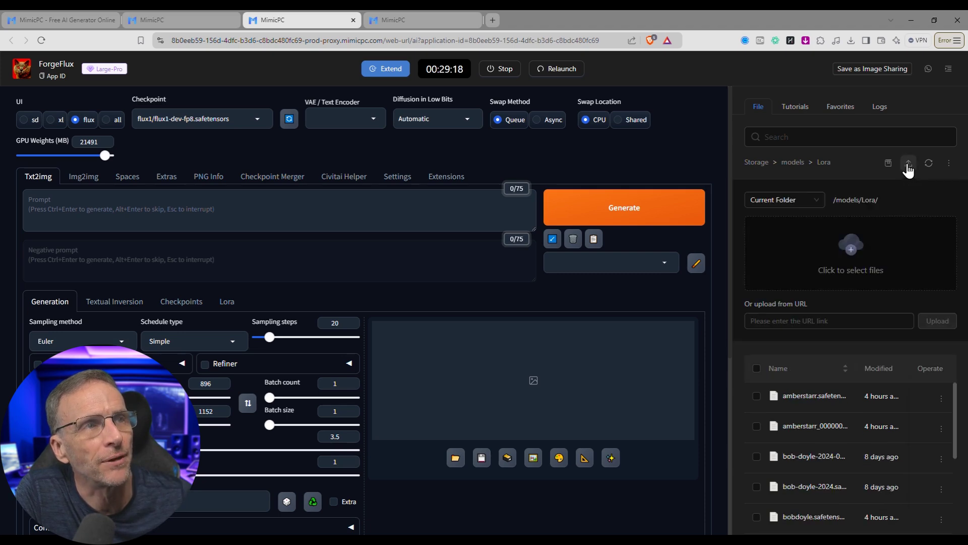
{"action": "left_click", "coordinate": [859, 252]}
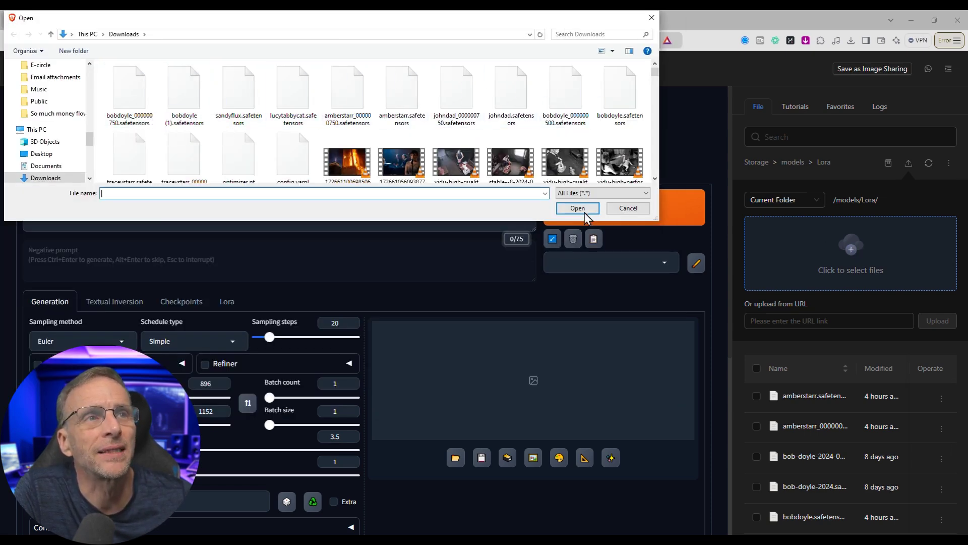
{"action": "left_click", "coordinate": [741, 411]}
{"action": "key", "text": "Escape"}
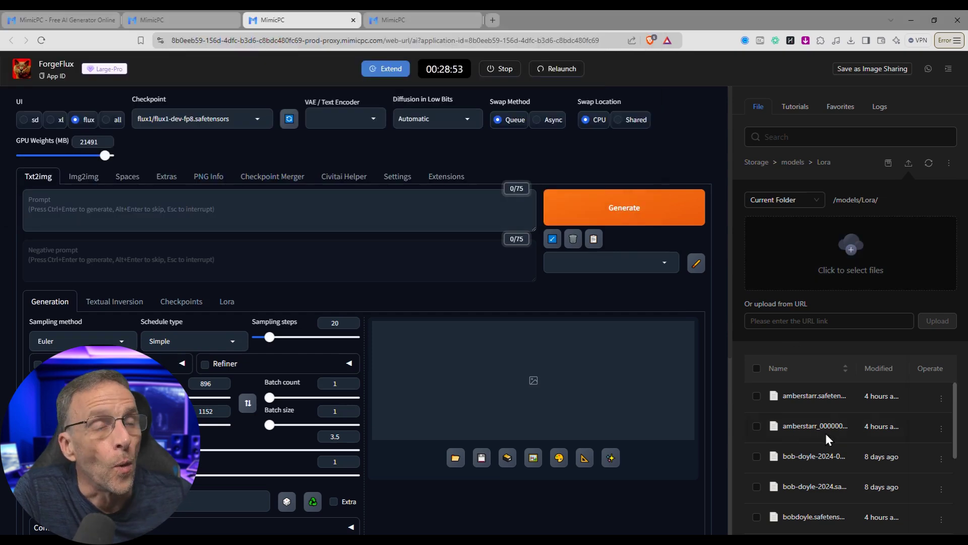
Step: Refresh the Lora gallery and insert the bobdoyle card into the prompt as <lora:bobdoyle:1>
{"action": "left_click", "coordinate": [227, 303]}
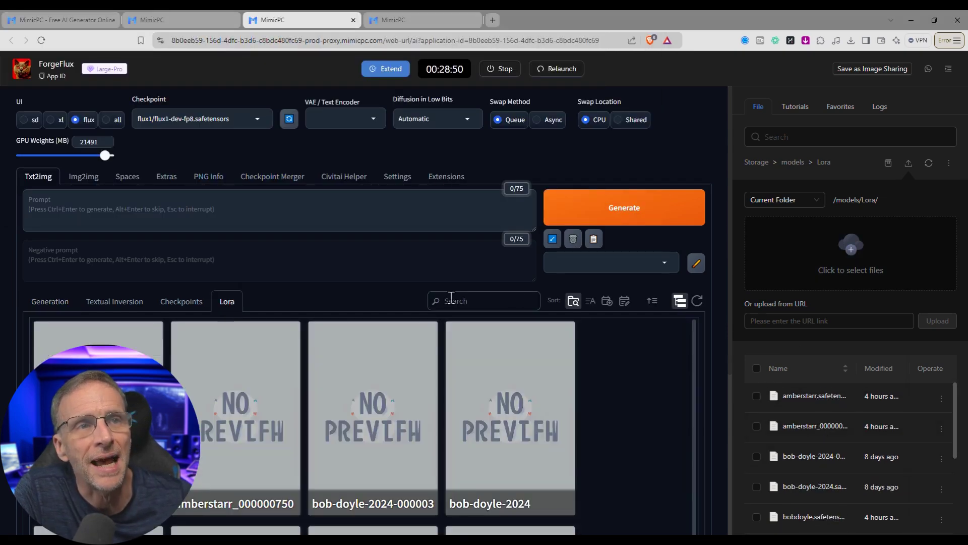
{"action": "left_click", "coordinate": [698, 303]}
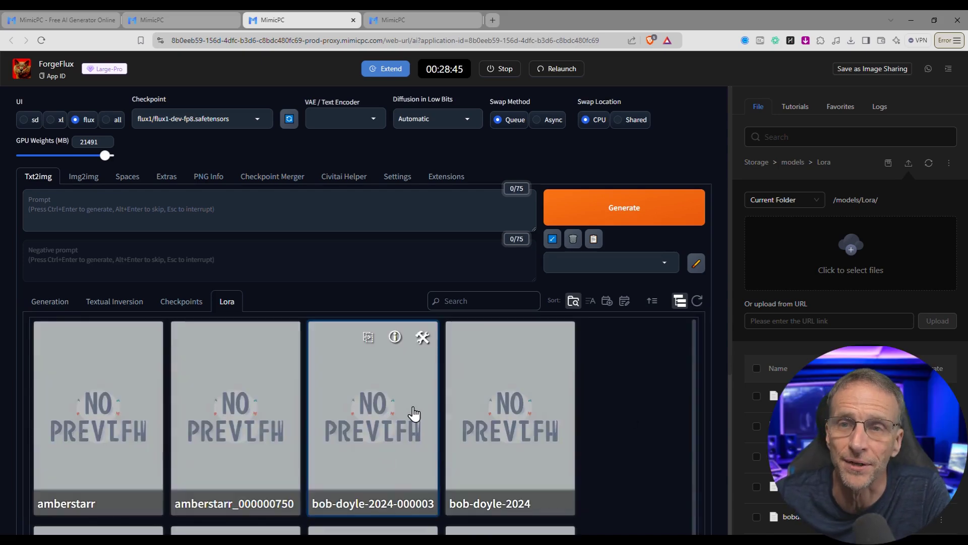
{"action": "scroll", "coordinate": [504, 423], "scroll_direction": "down", "scroll_amount": 2}
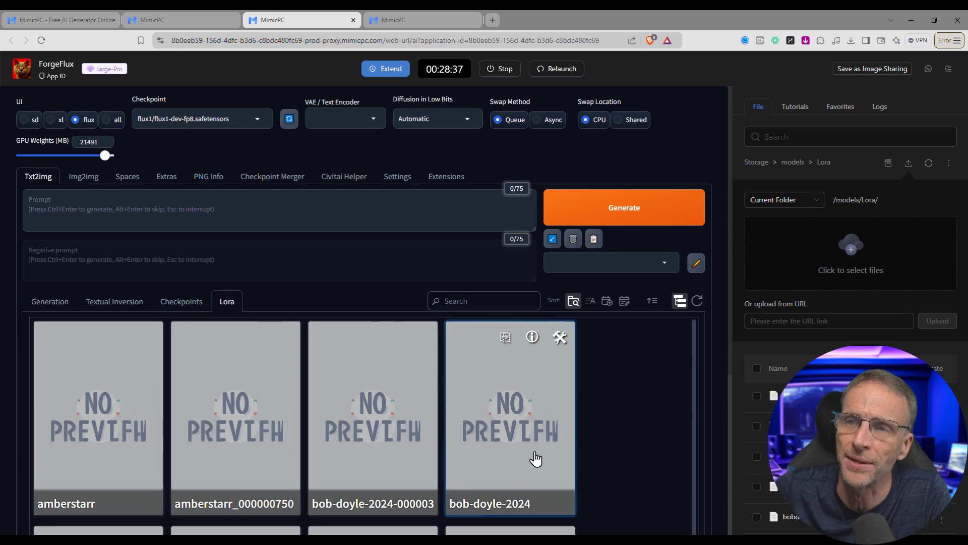
{"action": "scroll", "coordinate": [298, 444], "scroll_direction": "down", "scroll_amount": 1}
{"action": "scroll", "coordinate": [299, 444], "scroll_direction": "down", "scroll_amount": 3}
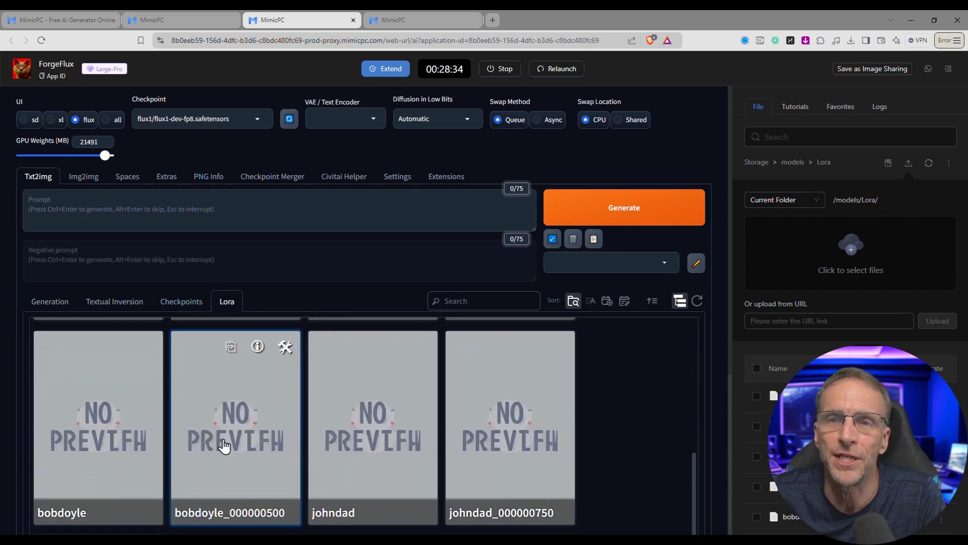
{"action": "left_click", "coordinate": [95, 477]}
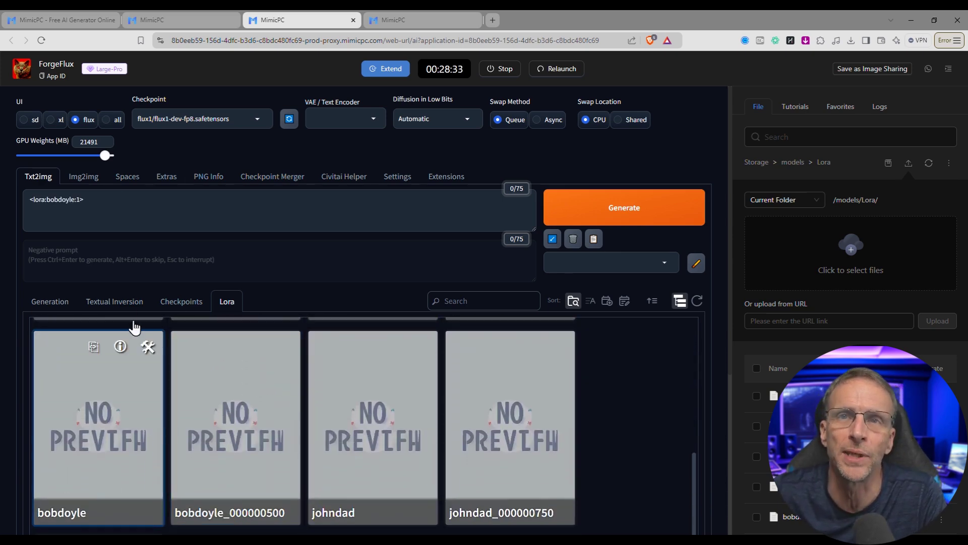
{"action": "left_click", "coordinate": [210, 292]}
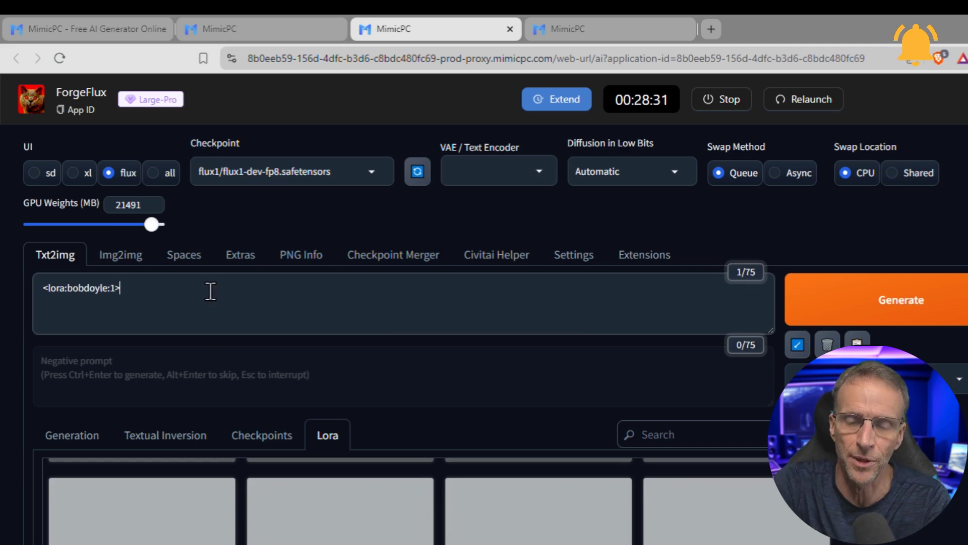
{"action": "type", "text": "posing fora"}
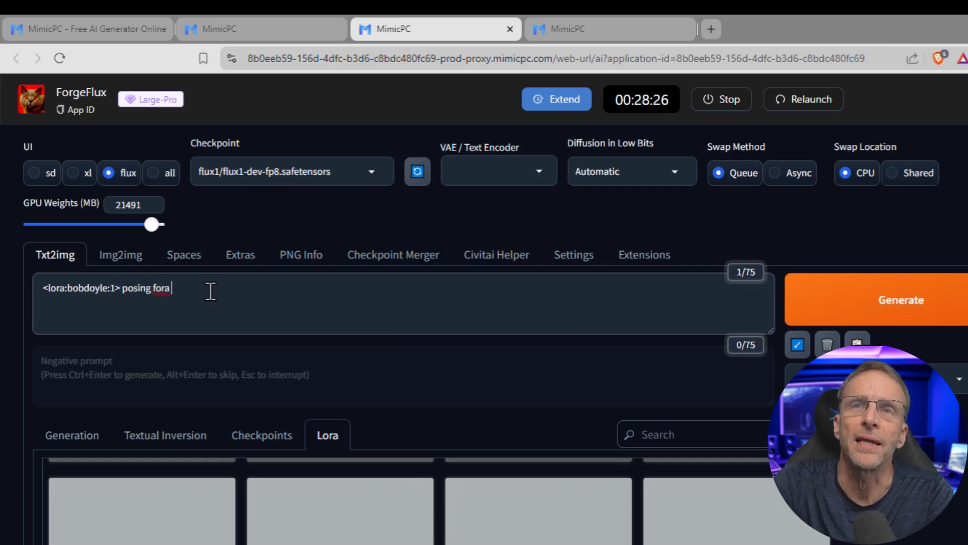
{"action": "key", "text": "BackSpace"}
{"action": "type", "text": "professional headsho"}
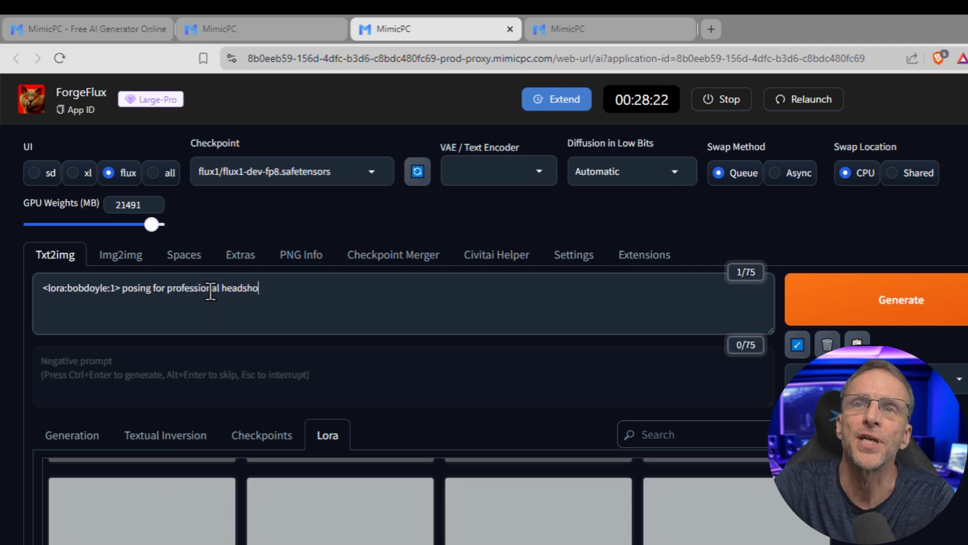
{"action": "type", "text": "t in a stea"}
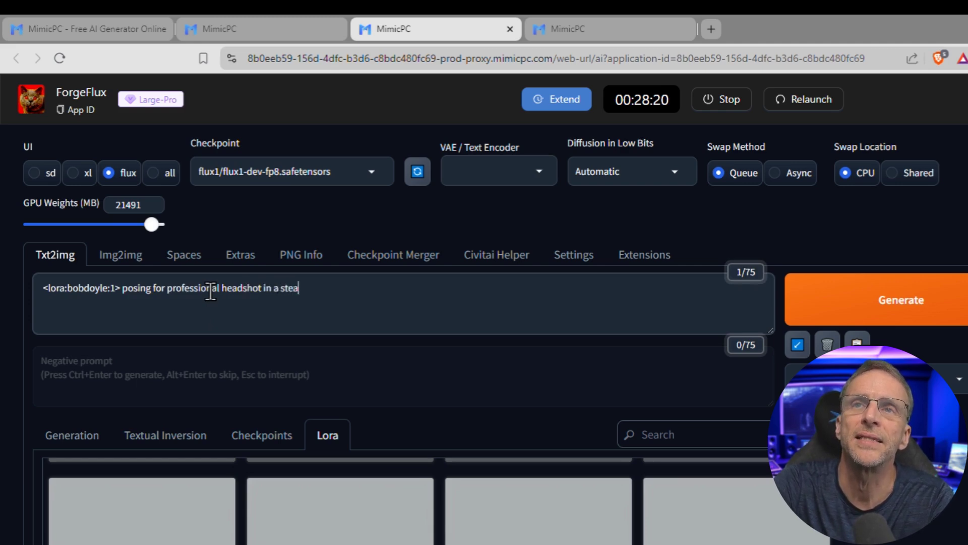
{"action": "type", "text": "mpunk bark"}
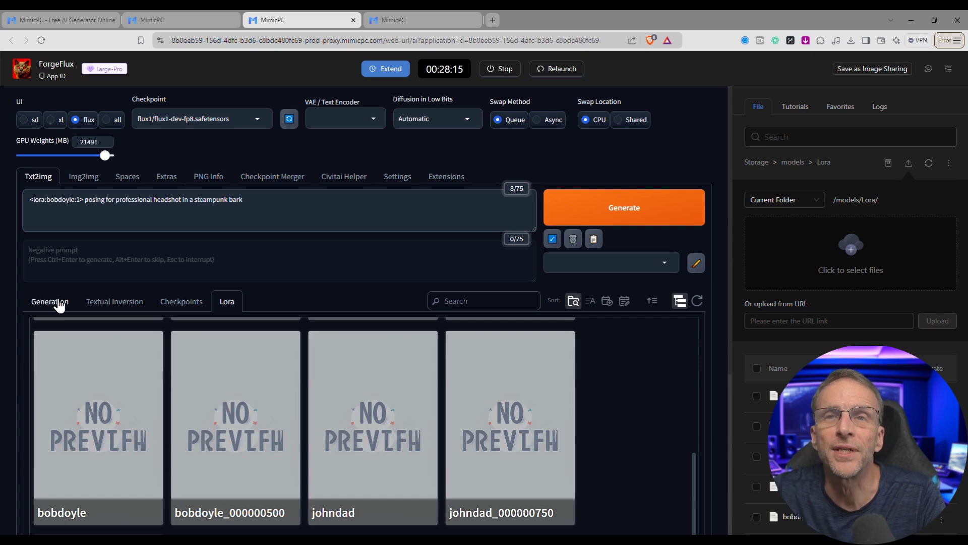
{"action": "left_click", "coordinate": [50, 301]}
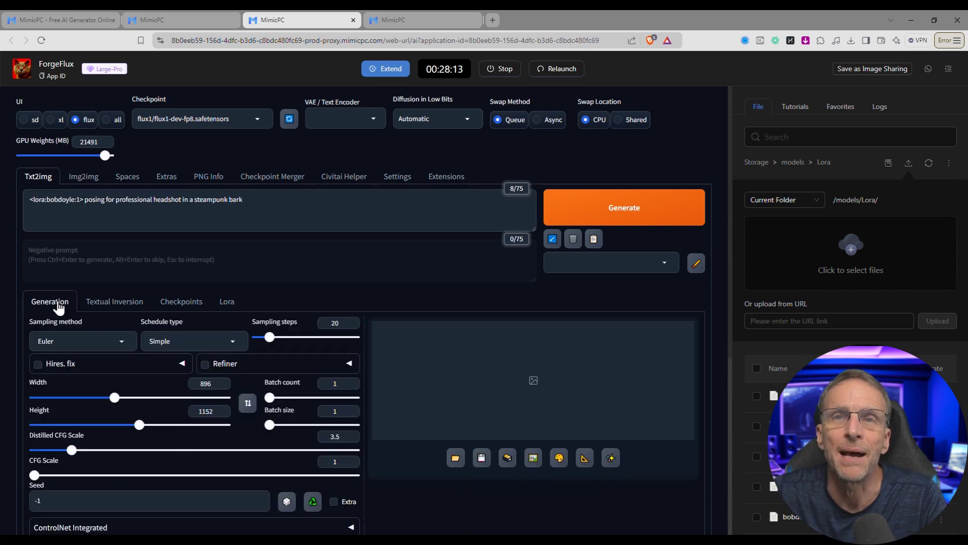
{"action": "scroll", "coordinate": [379, 296], "scroll_direction": "down", "scroll_amount": 3}
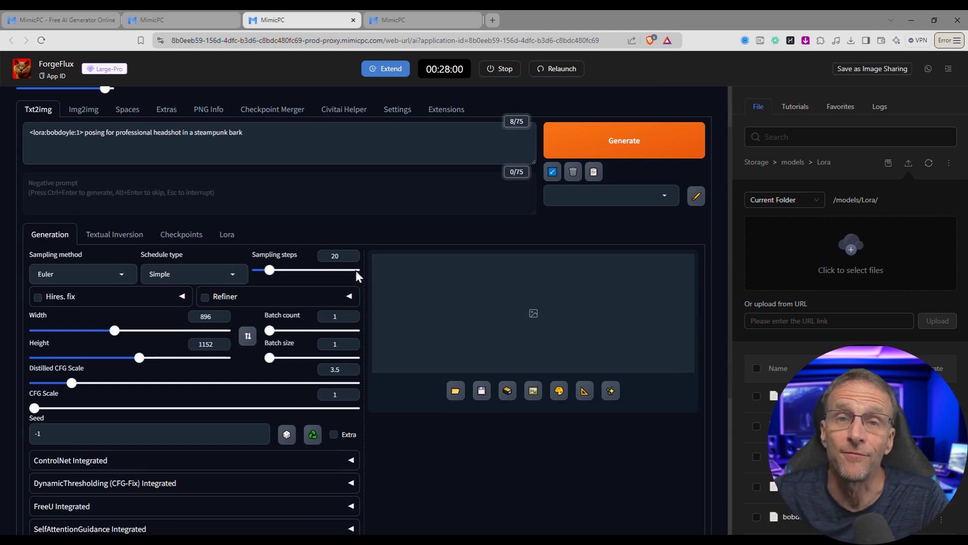
{"action": "scroll", "coordinate": [207, 192], "scroll_direction": "up", "scroll_amount": 3}
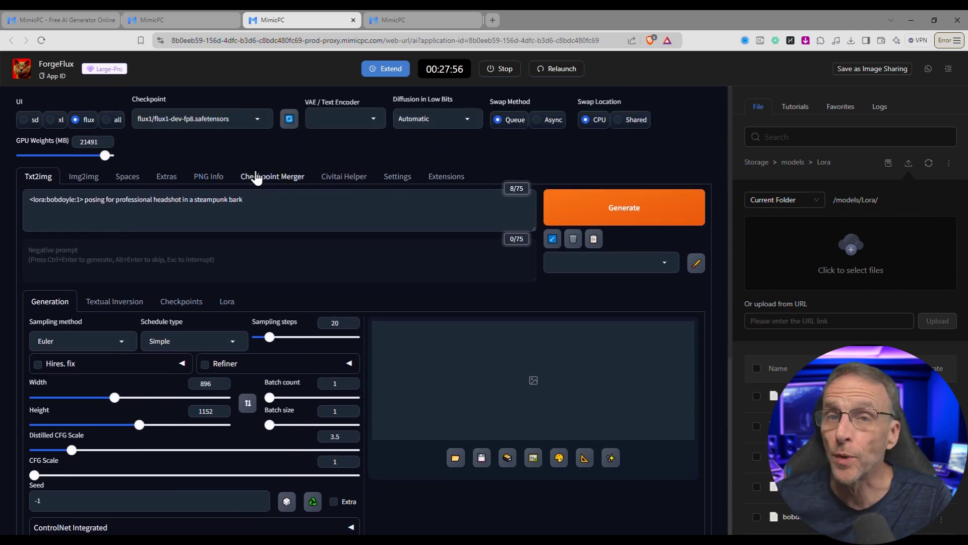
{"action": "scroll", "coordinate": [291, 251], "scroll_direction": "down", "scroll_amount": 5}
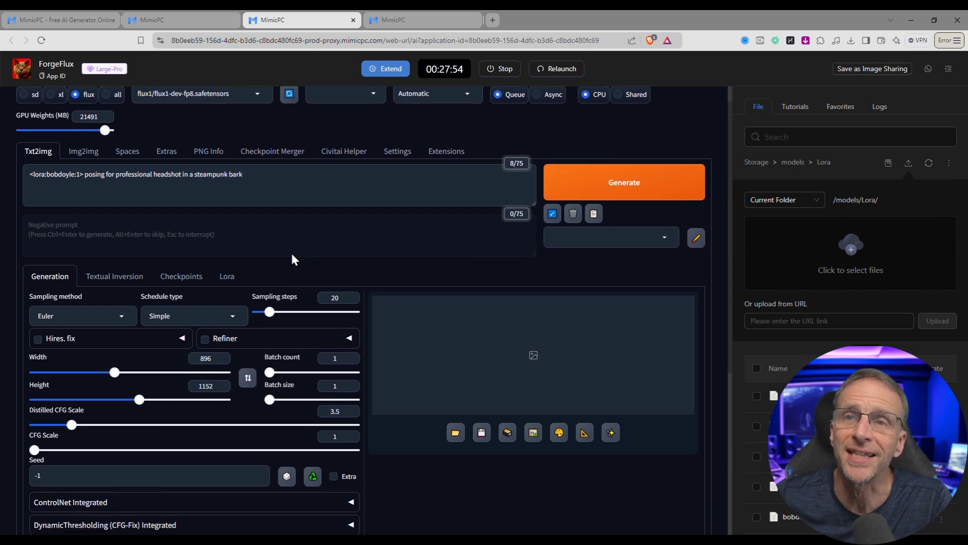
{"action": "scroll", "coordinate": [292, 256], "scroll_direction": "up", "scroll_amount": 1}
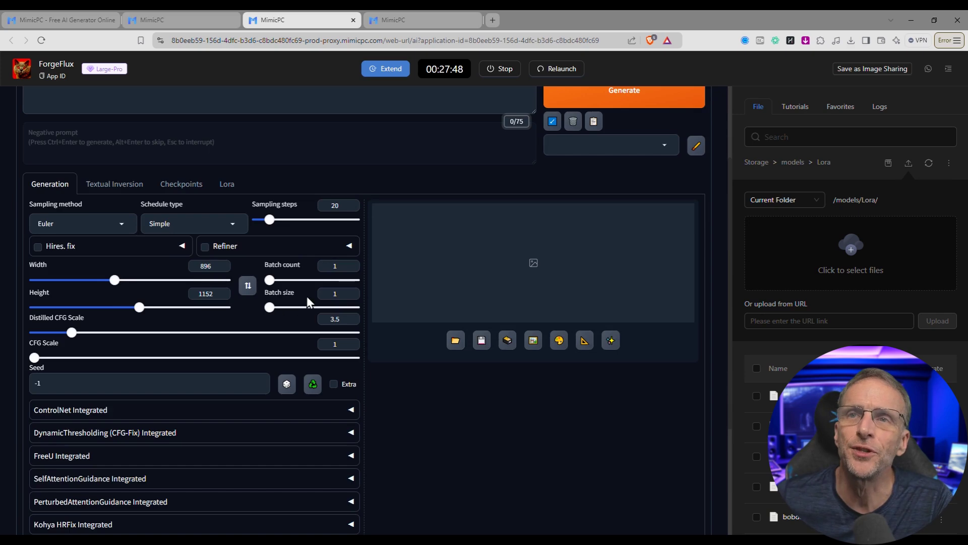
{"action": "scroll", "coordinate": [557, 261], "scroll_direction": "up", "scroll_amount": 3}
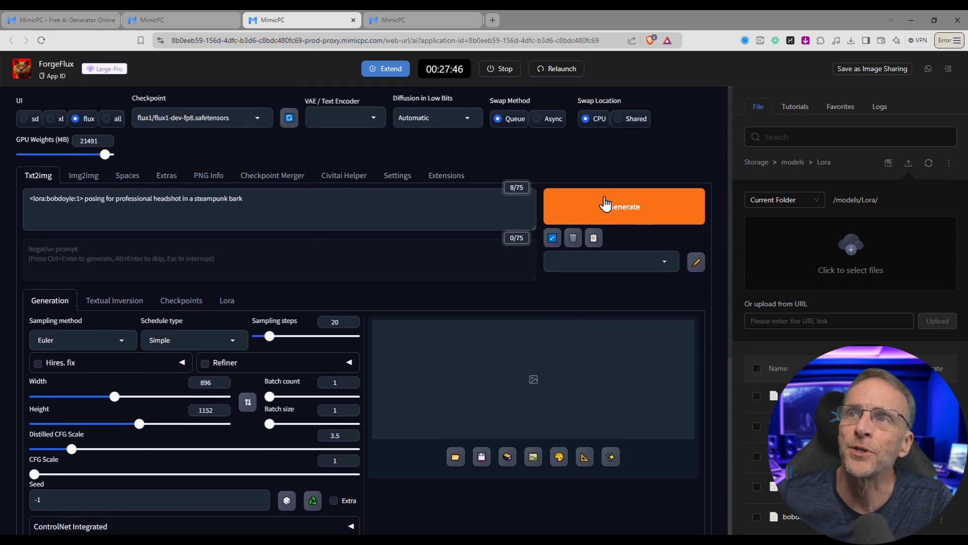
Step: Generate an image from the current bobdoyle LoRA prompt
{"action": "left_click", "coordinate": [617, 212]}
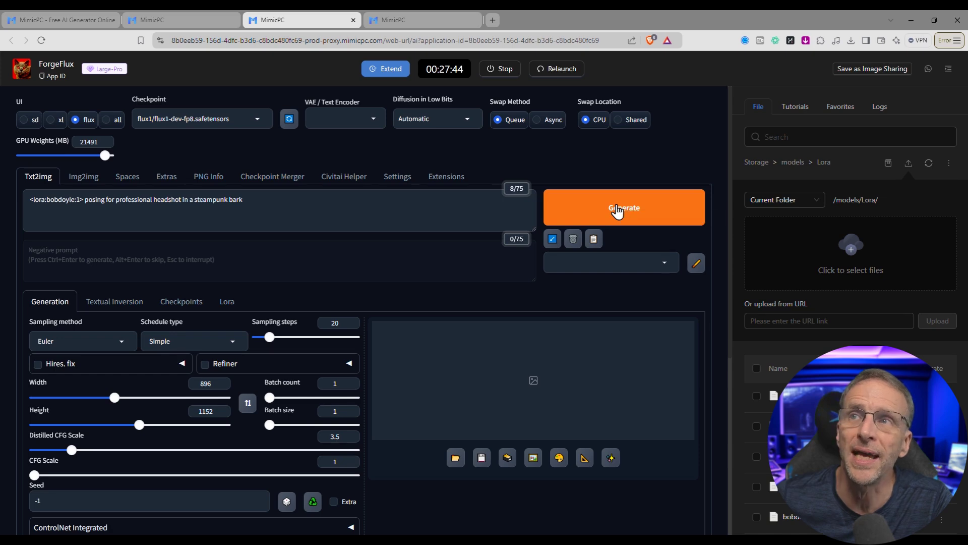
{"action": "scroll", "coordinate": [373, 244], "scroll_direction": "down", "scroll_amount": 3}
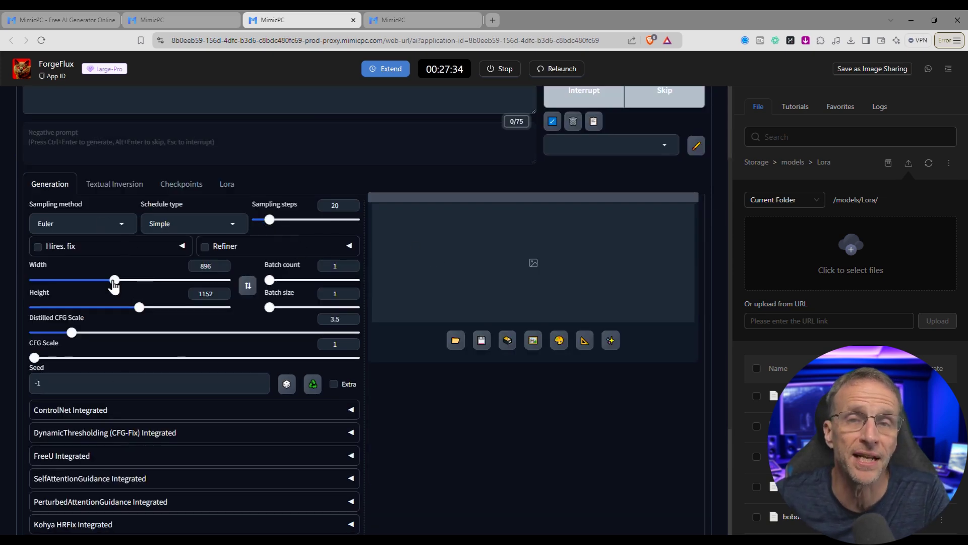
{"action": "scroll", "coordinate": [215, 402], "scroll_direction": "up", "scroll_amount": 3}
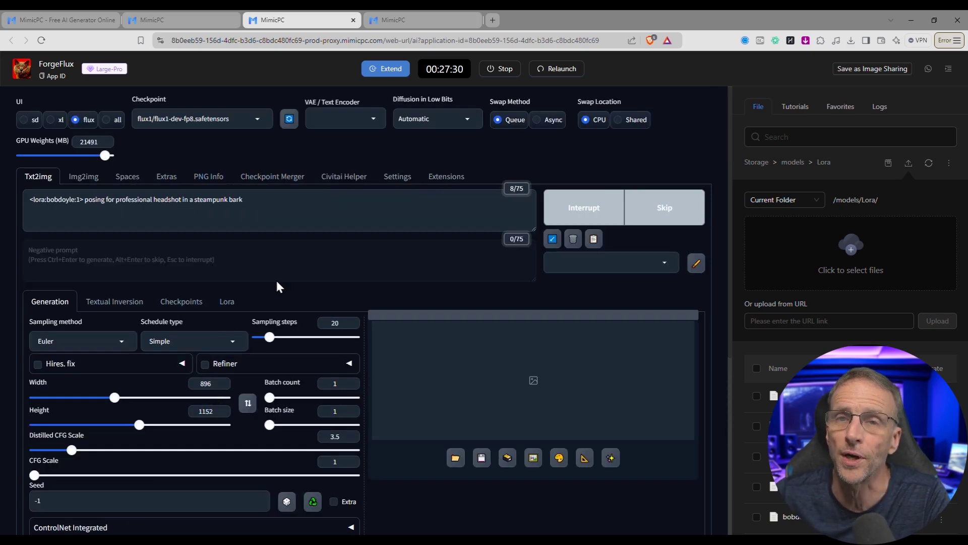
Step: Correct the prompt ending from 'steampunk bark' to 'steampunk bar'
{"action": "left_click", "coordinate": [247, 200]}
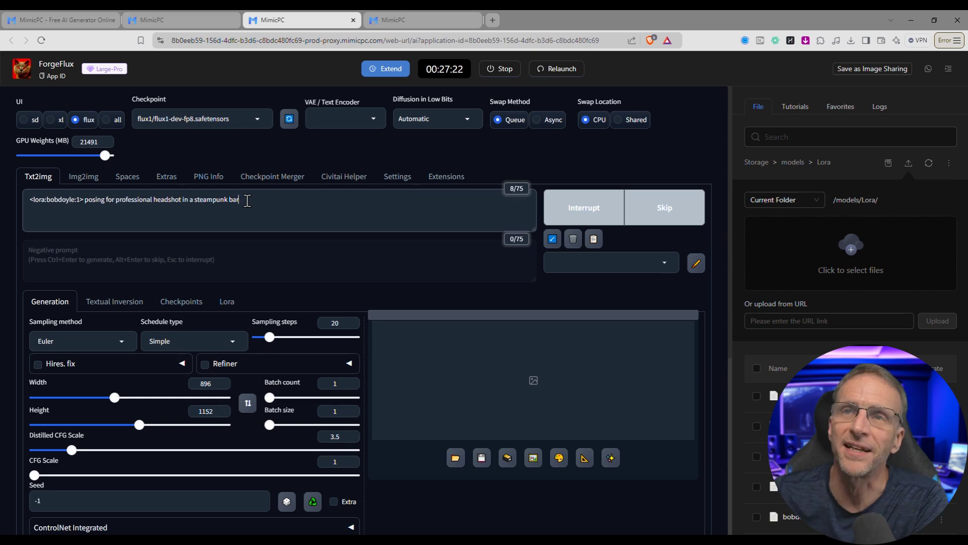
{"action": "key", "text": "BackSpace"}
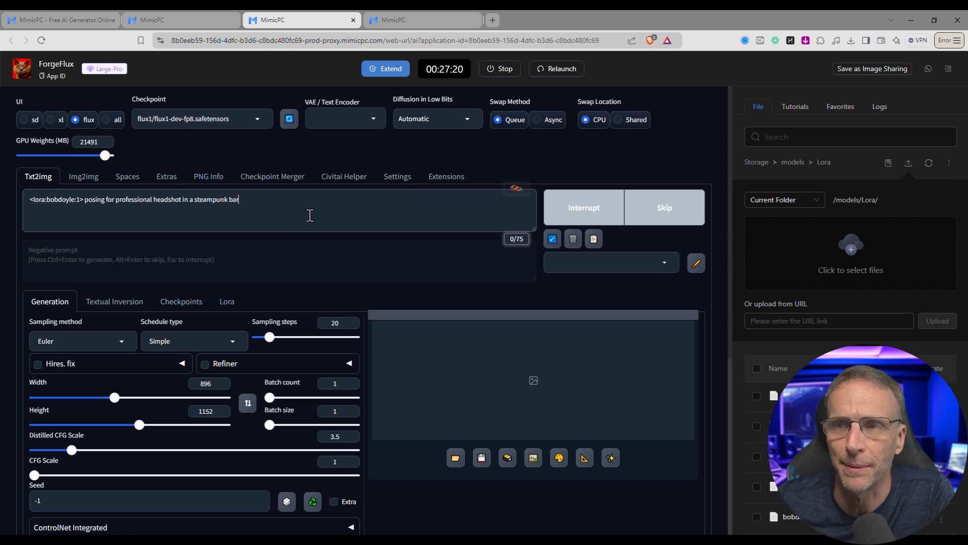
{"action": "scroll", "coordinate": [373, 255], "scroll_direction": "down", "scroll_amount": 1}
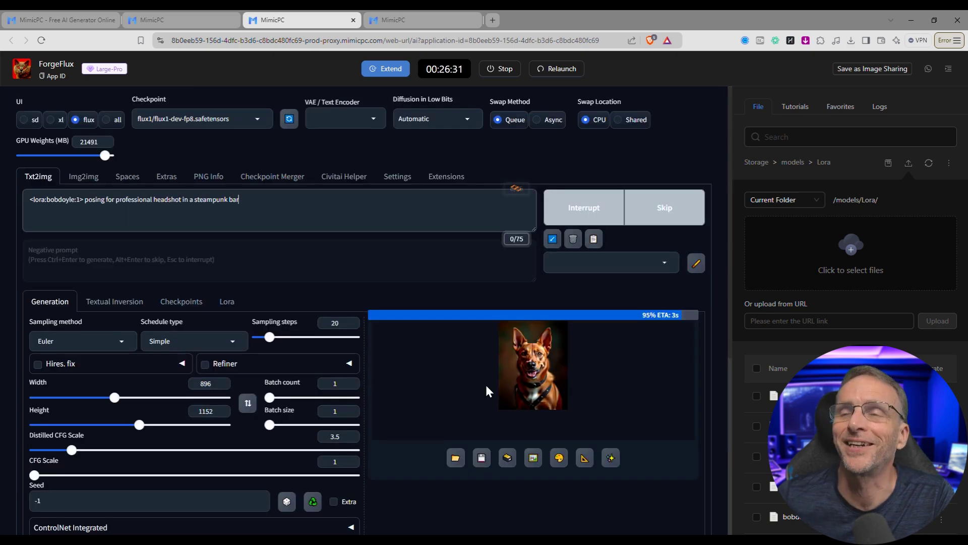
{"action": "scroll", "coordinate": [453, 376], "scroll_direction": "down", "scroll_amount": 1}
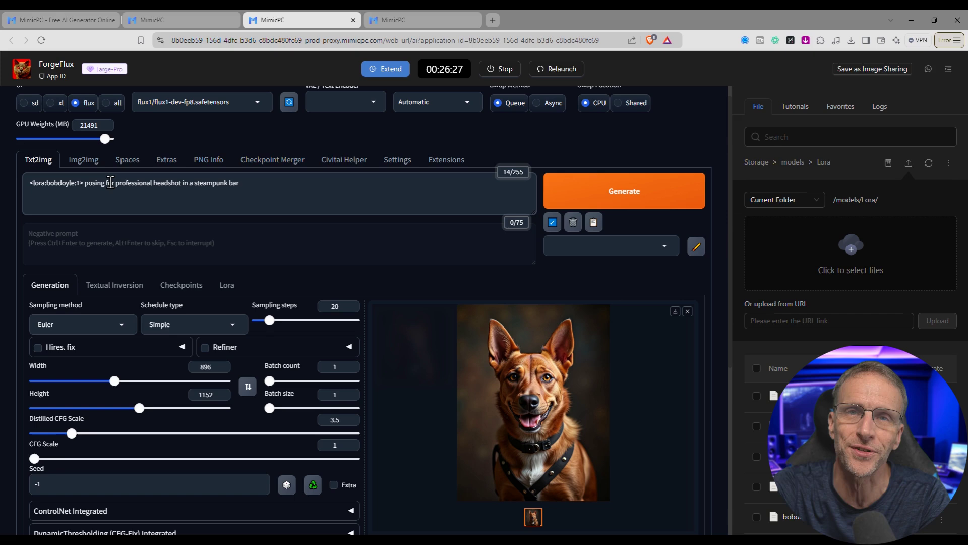
Step: Add the trigger words 'bobdoyle person' after the LoRA tag and generate a new image
{"action": "type", "text": "bobdoyle"}
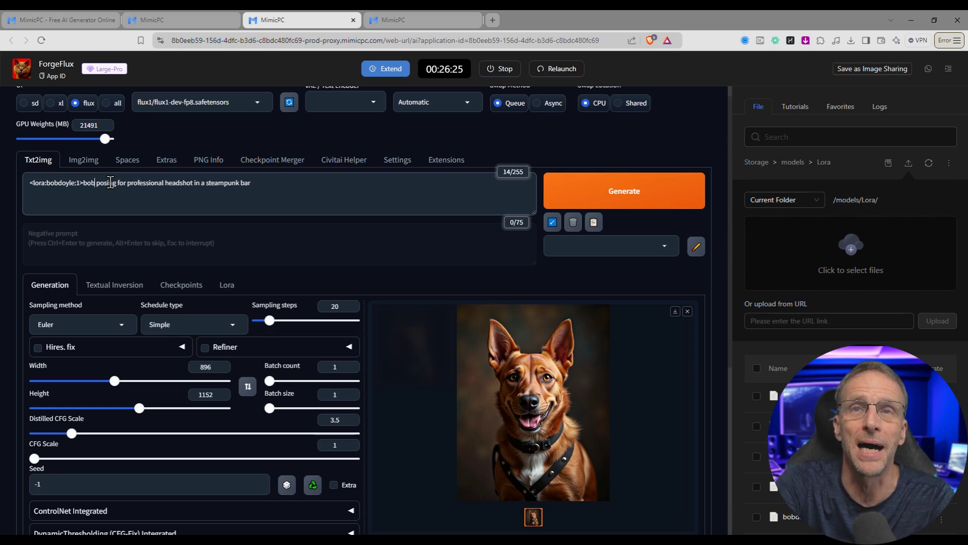
{"action": "type", "text": " person"}
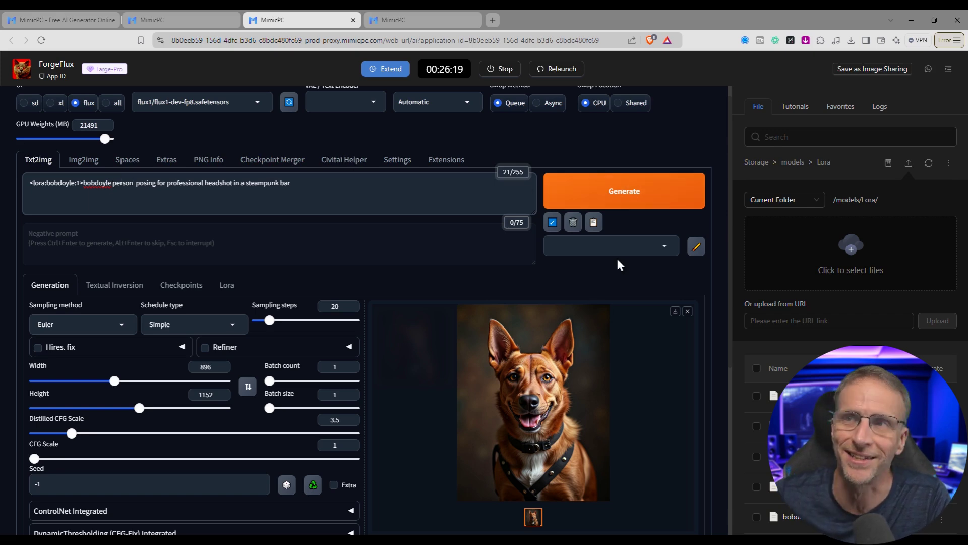
{"action": "left_click", "coordinate": [634, 191]}
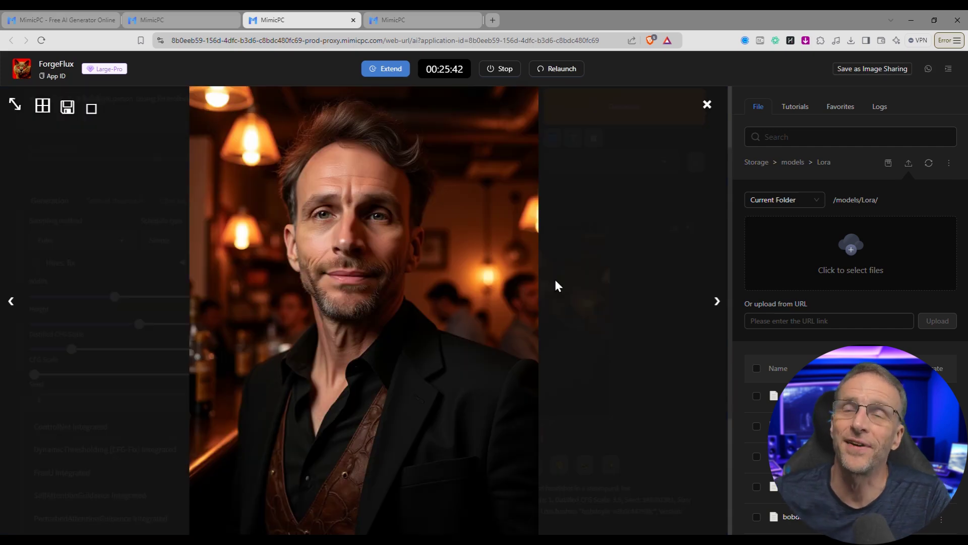
Step: Change the LoRA tag to <lora:bobdoyle:.9> and generate another portrait
{"action": "left_click", "coordinate": [707, 105]}
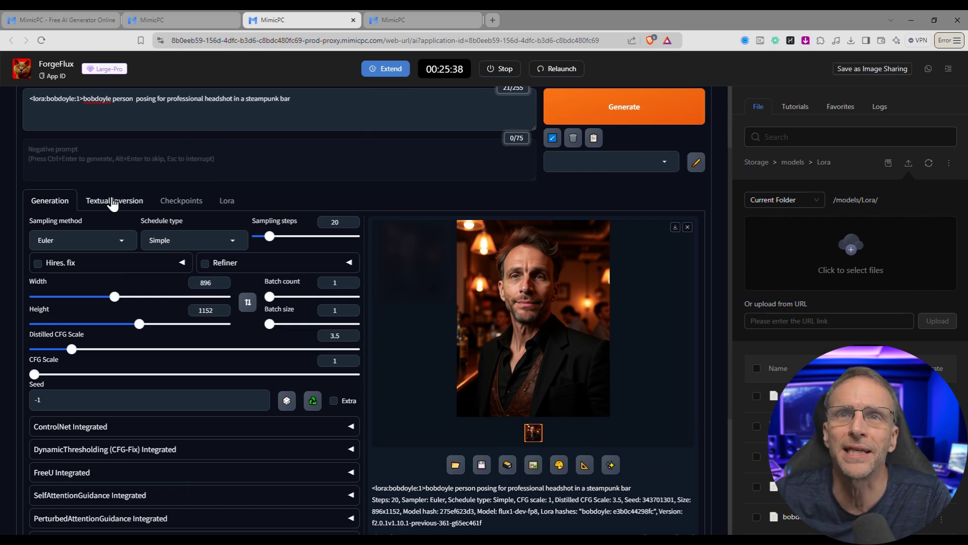
{"action": "scroll", "coordinate": [95, 181], "scroll_direction": "up", "scroll_amount": 1}
{"action": "double_click", "coordinate": [79, 162]}
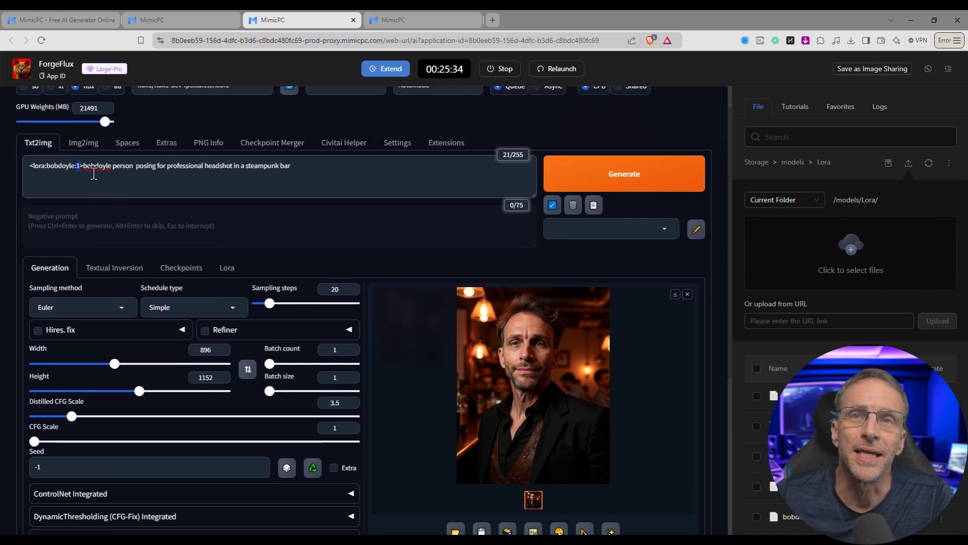
{"action": "left_click", "coordinate": [86, 171]}
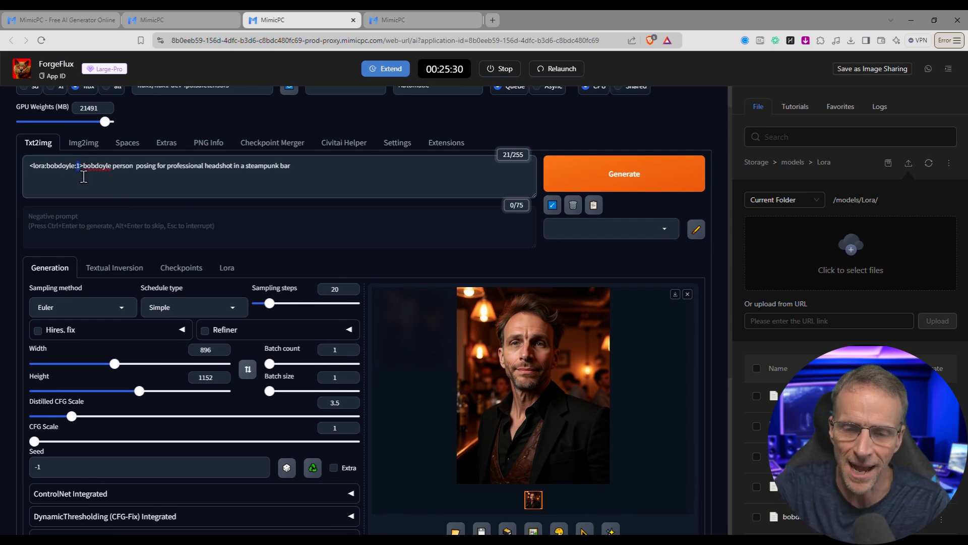
{"action": "type", "text": ".9"}
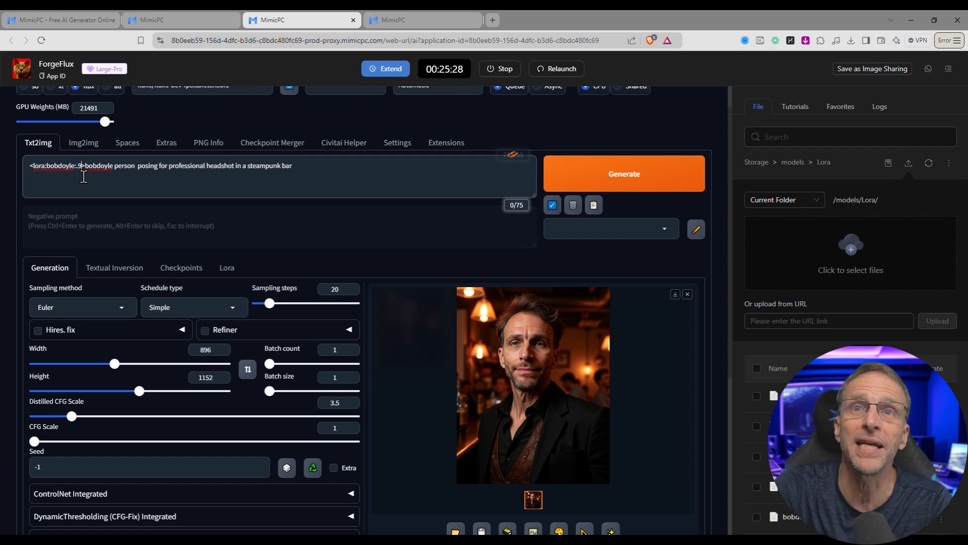
{"action": "left_click", "coordinate": [640, 174]}
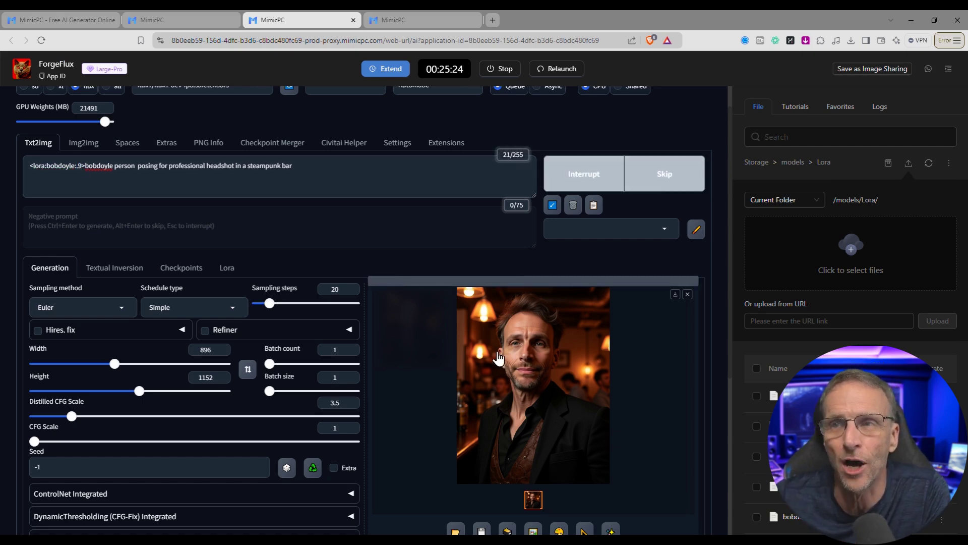
Step: View the new portrait full-size and zoomed, then return to the AI-Toolkit tab
{"action": "scroll", "coordinate": [537, 366], "scroll_direction": "up", "scroll_amount": 1}
{"action": "left_click", "coordinate": [537, 364]}
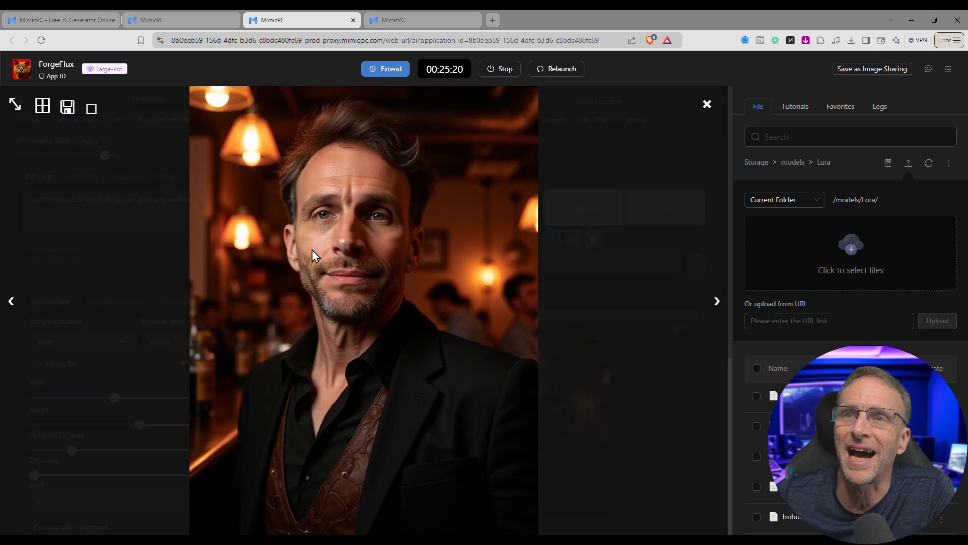
{"action": "scroll", "coordinate": [319, 325], "scroll_direction": "up", "scroll_amount": 1}
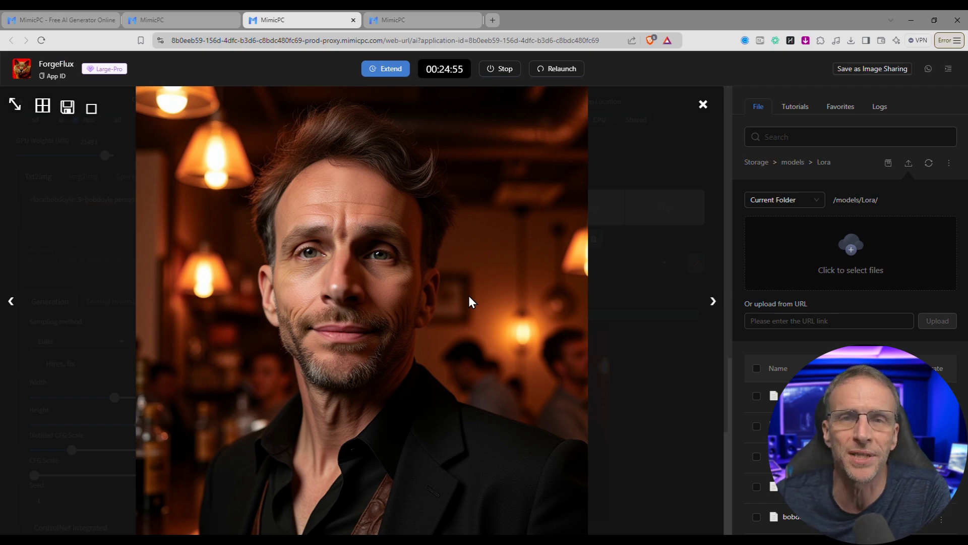
{"action": "left_click", "coordinate": [16, 107]}
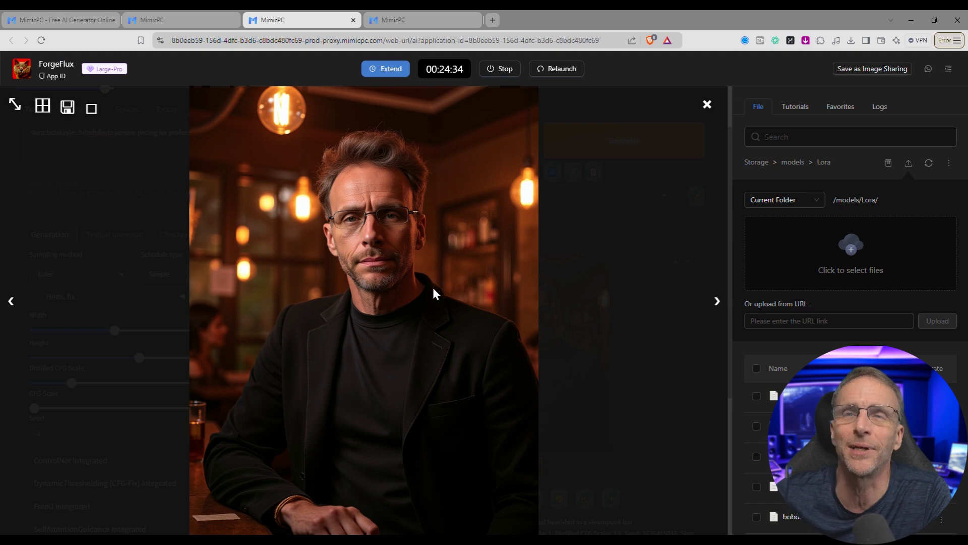
{"action": "key", "text": "ctrl+Tab"}
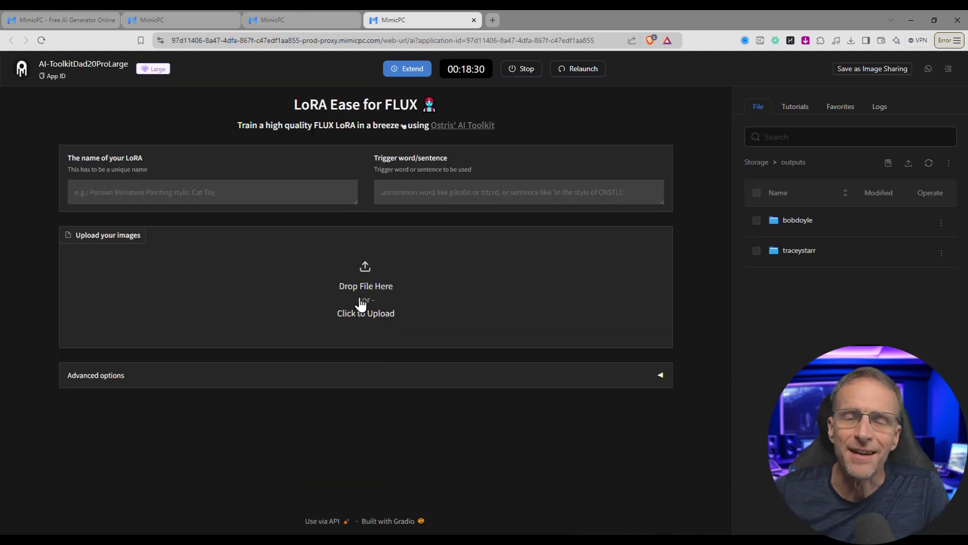
Step: Enter the LoRA name, retyping it from lucytabbycat to 'Lucy Tabby Cat' to lucytabbylucytabby
{"action": "left_click", "coordinate": [227, 193]}
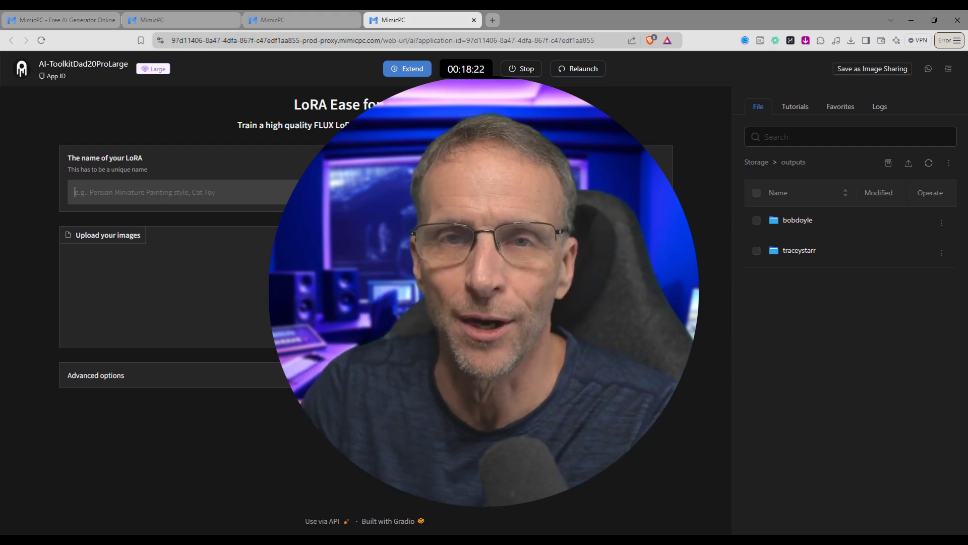
{"action": "left_click", "coordinate": [144, 193]}
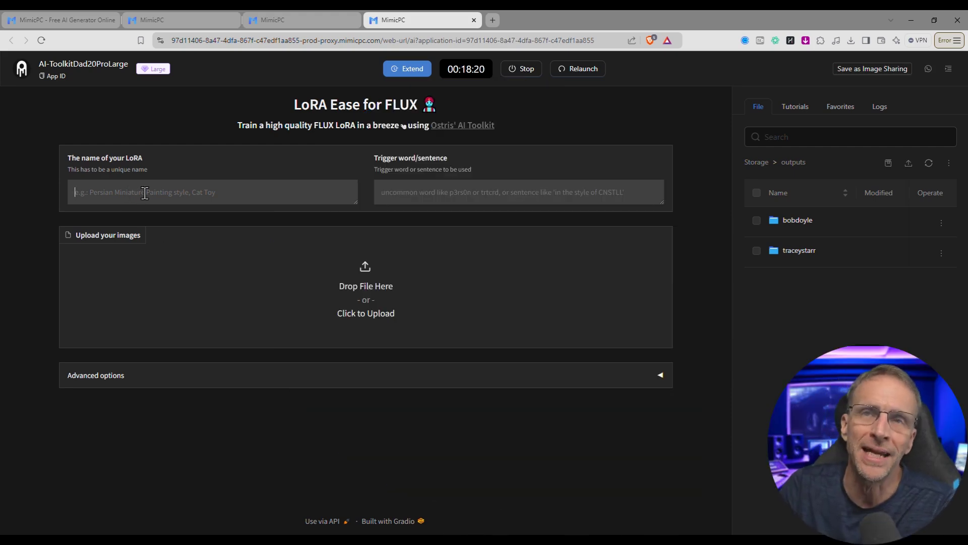
{"action": "type", "text": "lucytabby"}
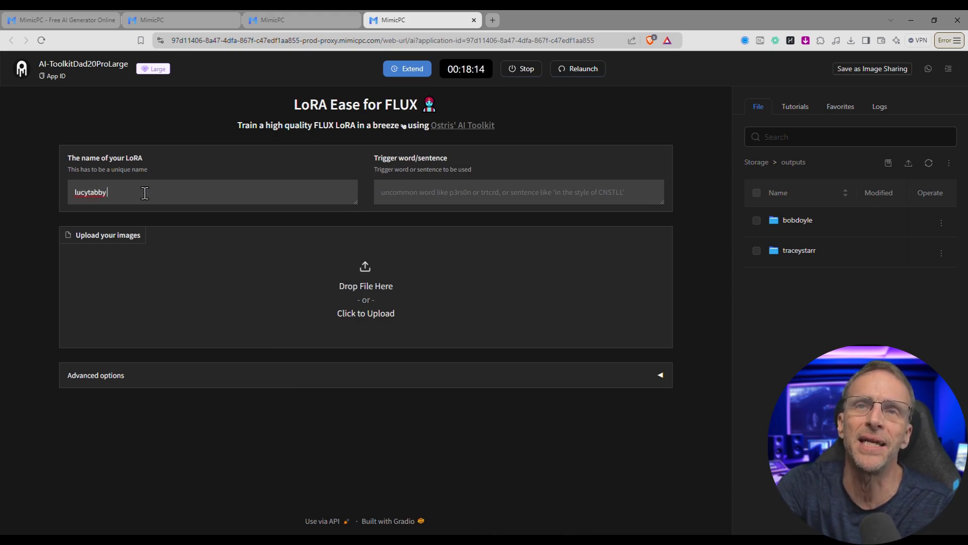
{"action": "type", "text": "cat"}
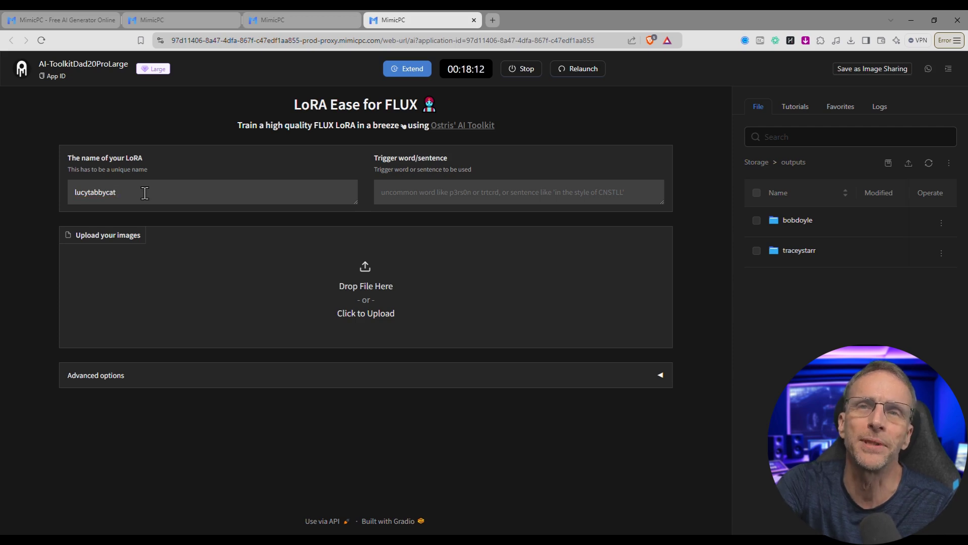
{"action": "key", "text": "BackSpace"}
{"action": "key", "text": "BackSpace"}
{"action": "key", "text": "BackSpace"}
{"action": "key", "text": "BackSpace"}
{"action": "key", "text": "BackSpace"}
{"action": "key", "text": "BackSpace"}
{"action": "key", "text": "BackSpace"}
{"action": "key", "text": "BackSpace"}
{"action": "key", "text": "BackSpace"}
{"action": "key", "text": "BackSpace"}
{"action": "key", "text": "BackSpace"}
{"action": "key", "text": "BackSpace"}
{"action": "type", "text": "Lucy Tabby"}
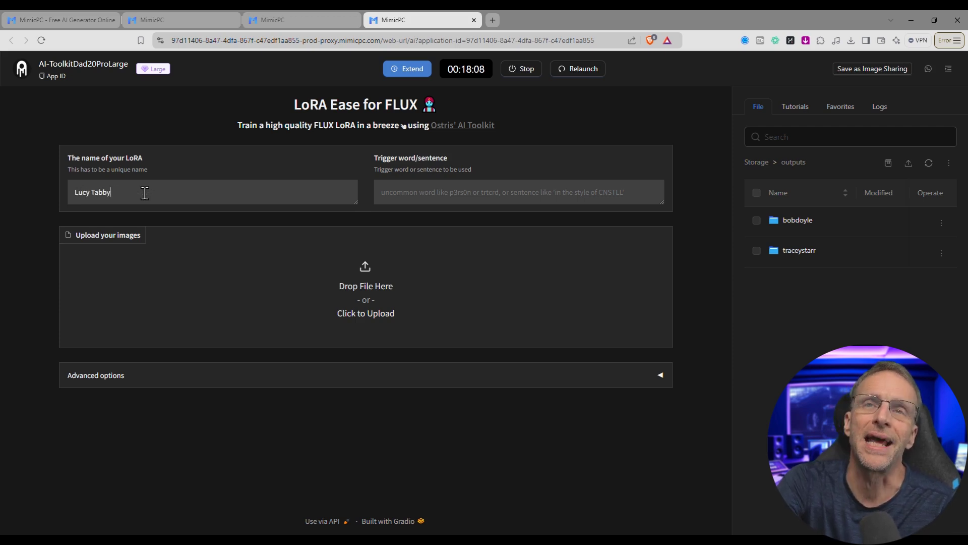
{"action": "type", "text": " Cat"}
{"action": "key", "text": "ctrl+a"}
{"action": "key", "text": "BackSpace"}
{"action": "type", "text": "luc"}
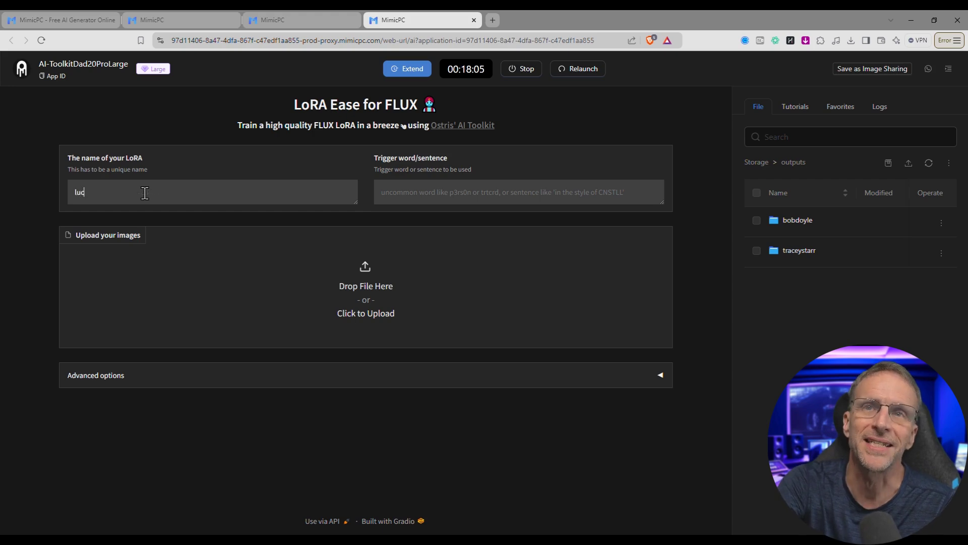
{"action": "type", "text": "ytabbycat"}
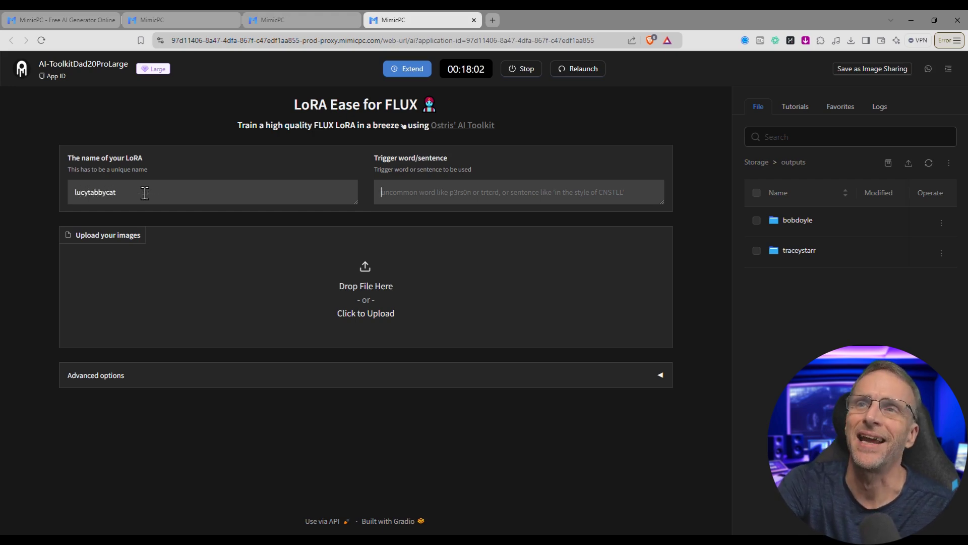
{"action": "type", "text": "lucy"}
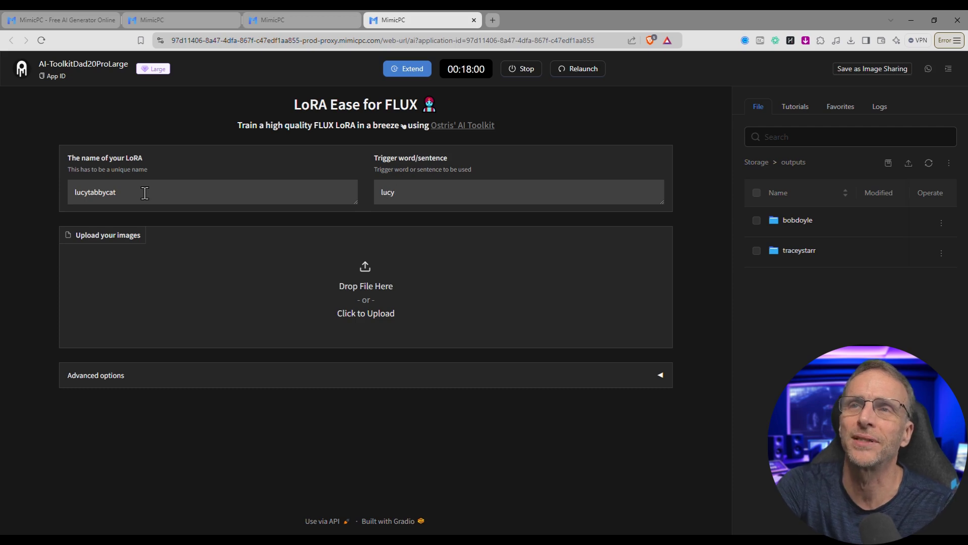
{"action": "type", "text": "tabbycat"}
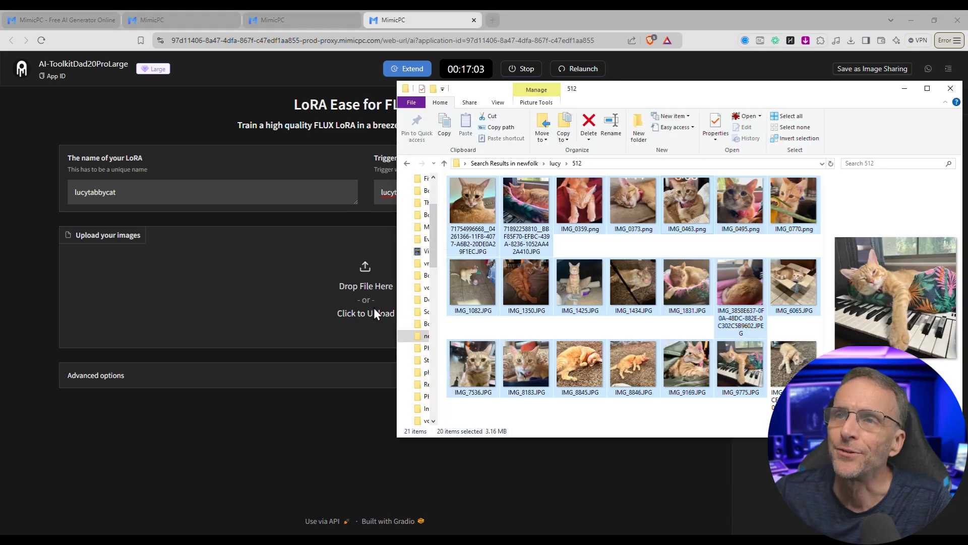
Step: Upload the 20 cat photos, review their default [trigger] captions, and start Florence-2 AI captioning
{"action": "left_click_drag", "start_coordinate": [374, 308], "coordinate": [239, 308]}
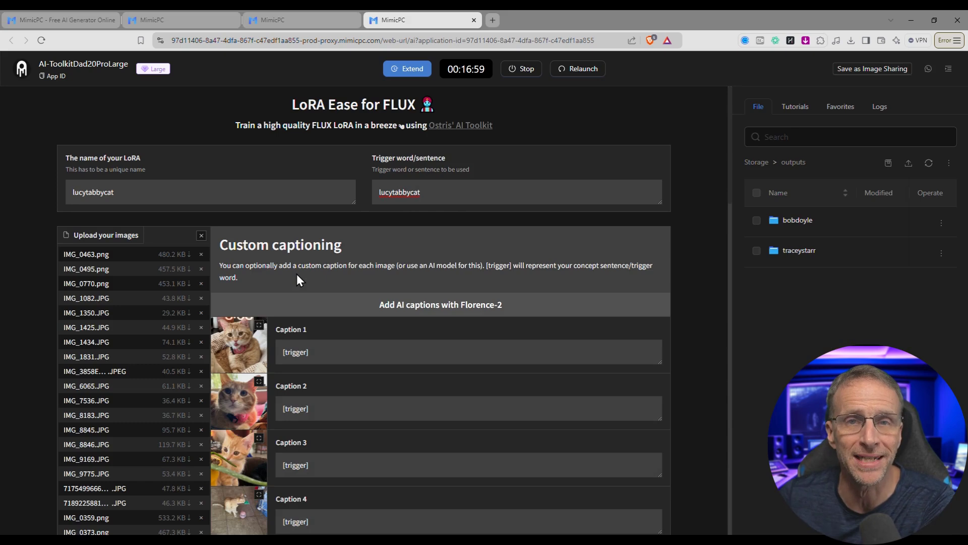
{"action": "scroll", "coordinate": [241, 366], "scroll_direction": "down", "scroll_amount": 1}
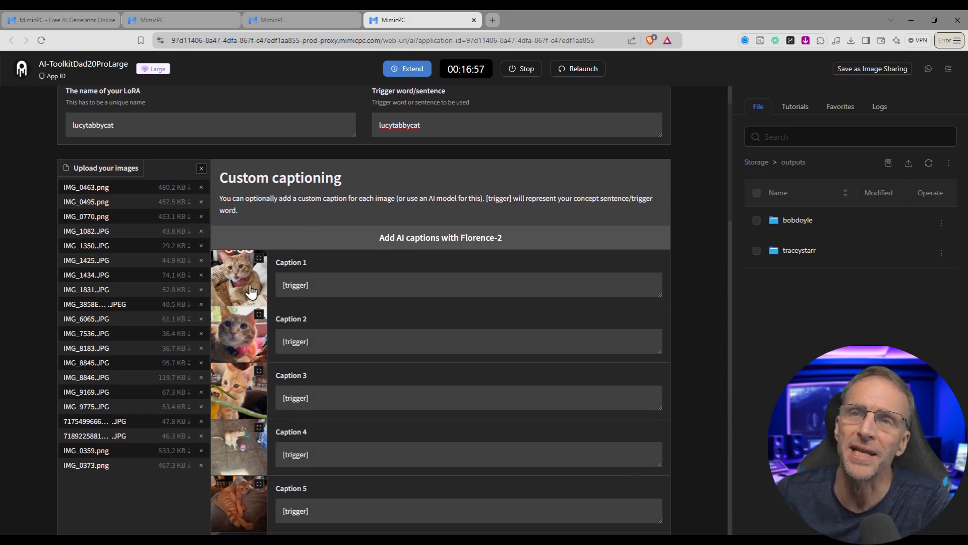
{"action": "scroll", "coordinate": [242, 353], "scroll_direction": "down", "scroll_amount": 3}
{"action": "scroll", "coordinate": [247, 336], "scroll_direction": "down", "scroll_amount": 4}
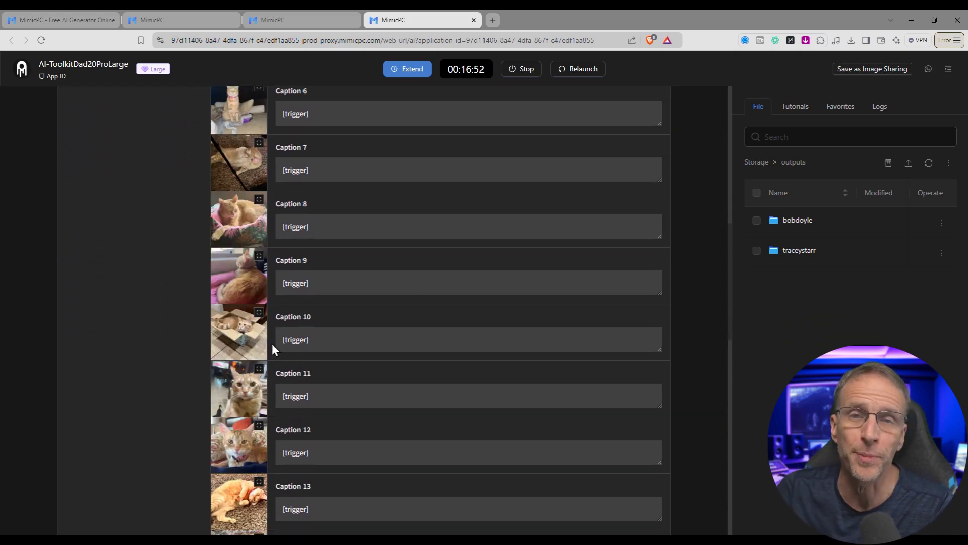
{"action": "scroll", "coordinate": [243, 348], "scroll_direction": "down", "scroll_amount": 2}
{"action": "scroll", "coordinate": [243, 396], "scroll_direction": "down", "scroll_amount": 2}
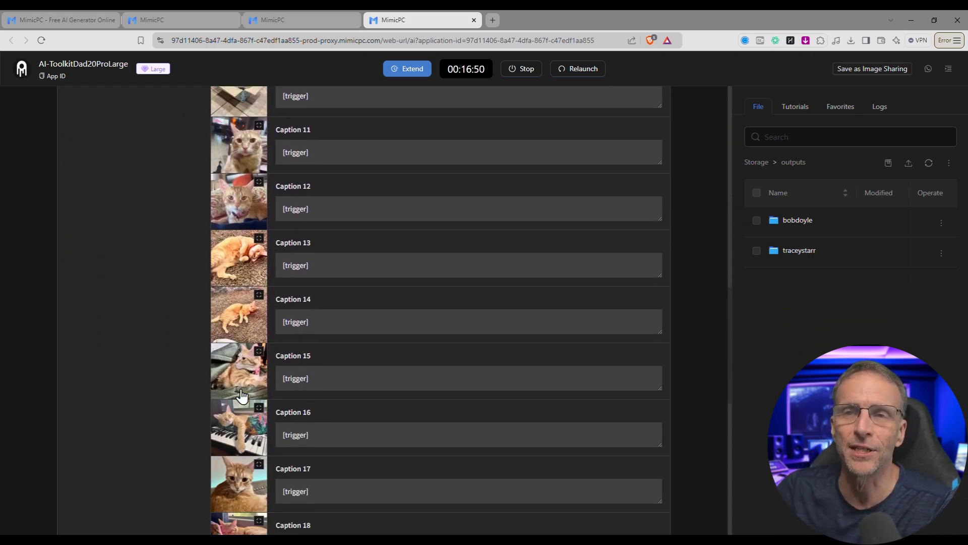
{"action": "scroll", "coordinate": [242, 423], "scroll_direction": "down", "scroll_amount": 2}
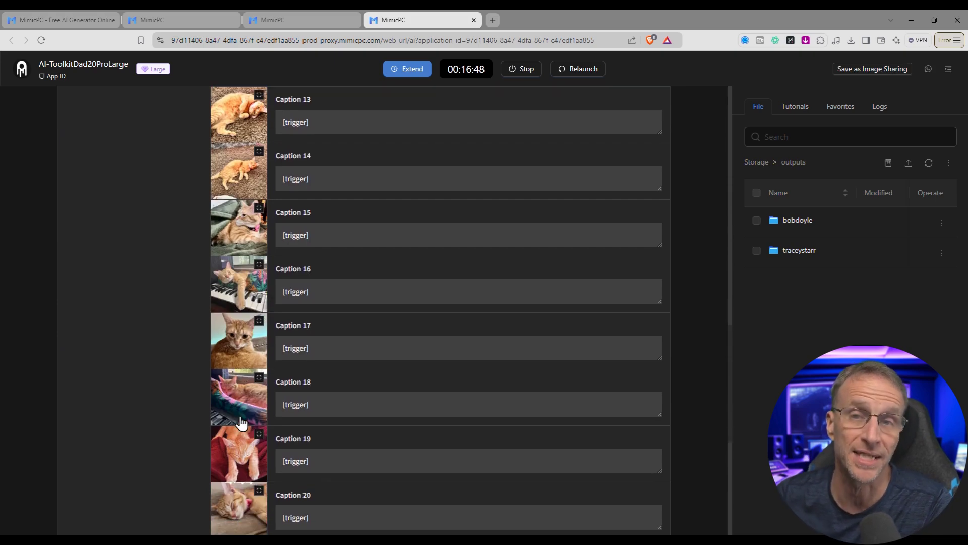
{"action": "scroll", "coordinate": [254, 242], "scroll_direction": "up", "scroll_amount": 2}
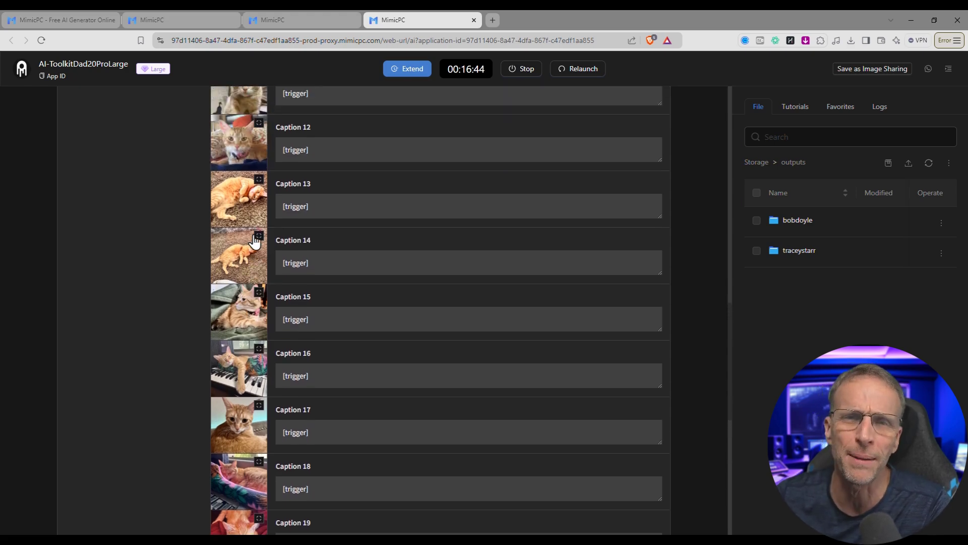
{"action": "scroll", "coordinate": [539, 217], "scroll_direction": "up", "scroll_amount": 12}
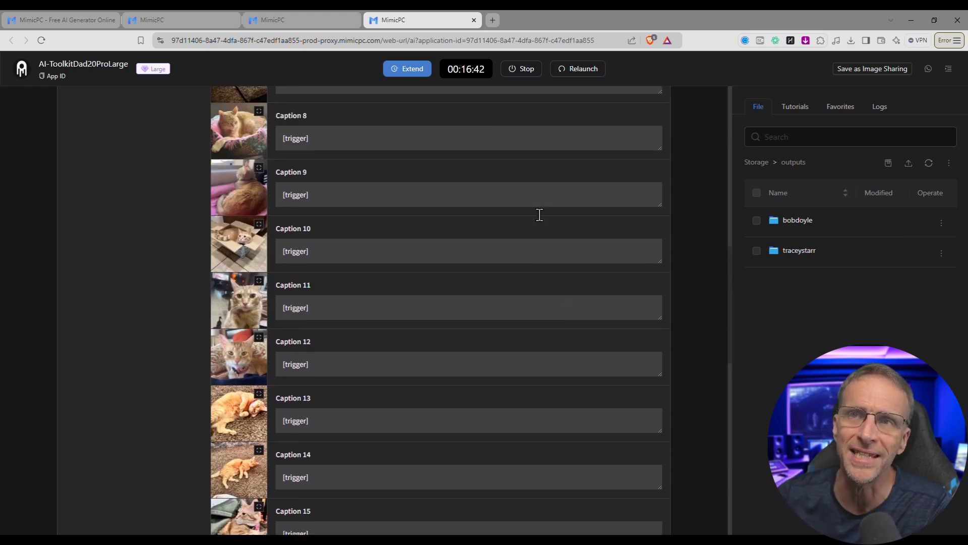
{"action": "scroll", "coordinate": [539, 217], "scroll_direction": "up", "scroll_amount": 2}
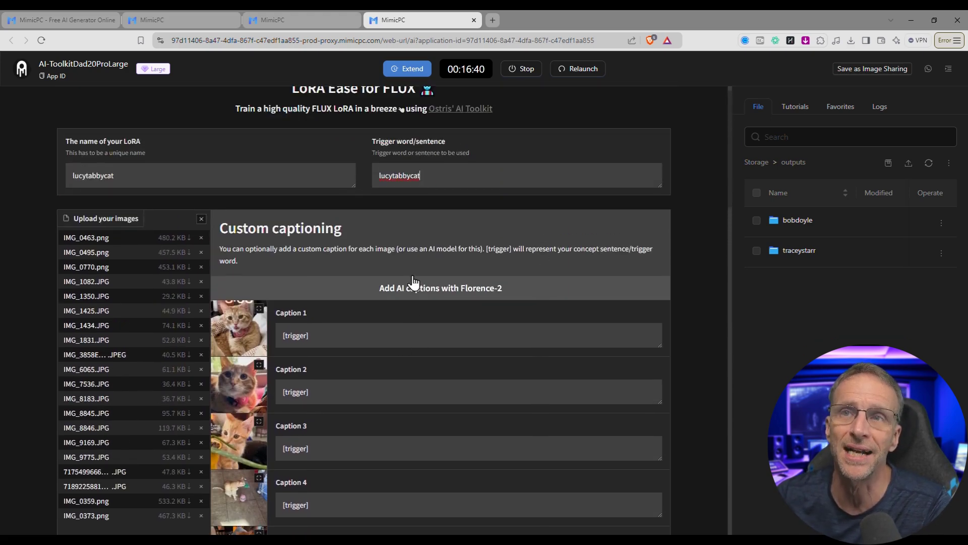
{"action": "left_click", "coordinate": [444, 292]}
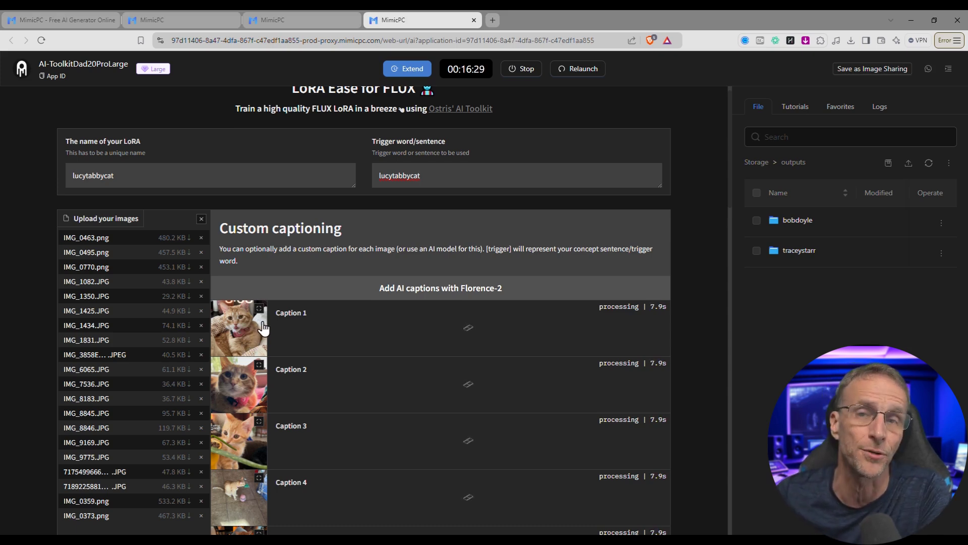
Step: Review the Florence-2 captions for all 20 cat photos, each ending with [trigger]
{"action": "scroll", "coordinate": [263, 328], "scroll_direction": "down", "scroll_amount": 2}
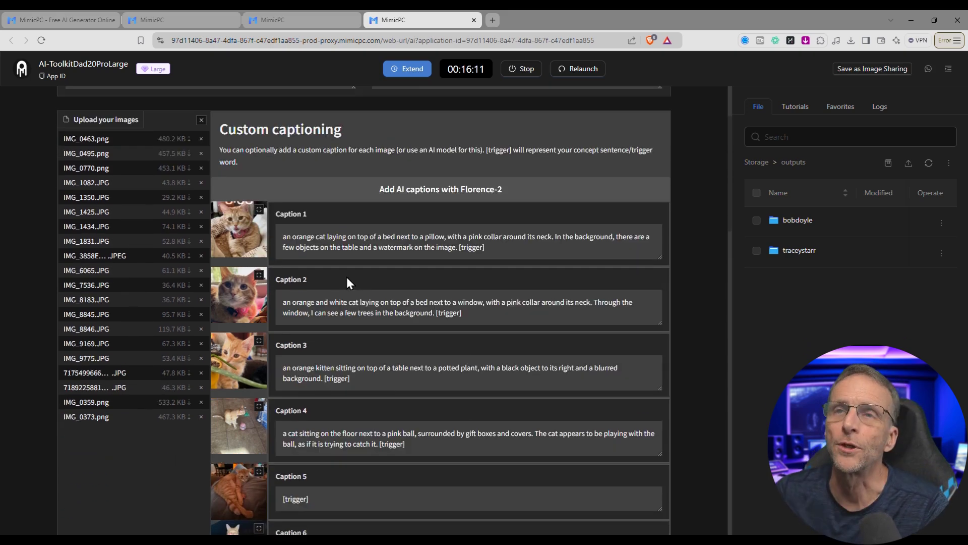
{"action": "scroll", "coordinate": [323, 287], "scroll_direction": "up", "scroll_amount": 1}
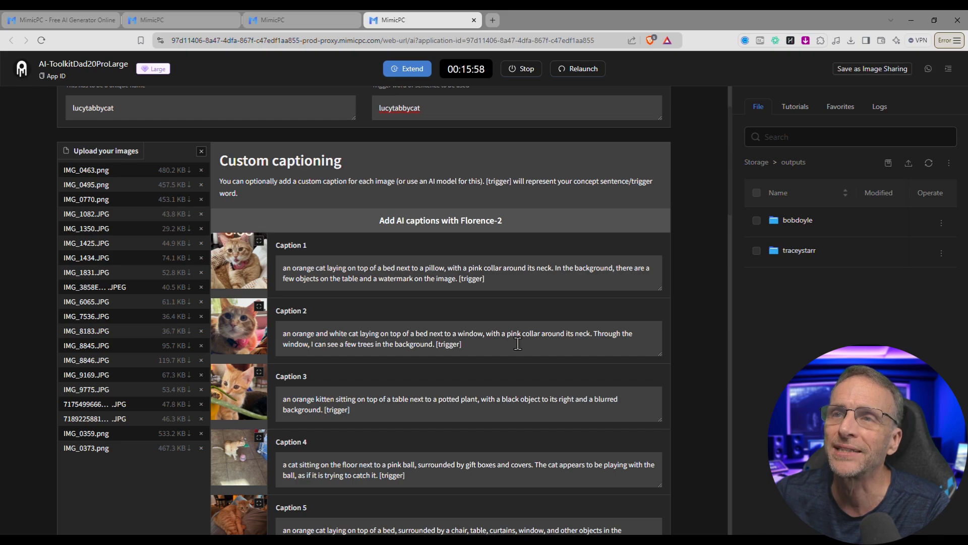
{"action": "scroll", "coordinate": [386, 278], "scroll_direction": "up", "scroll_amount": 2}
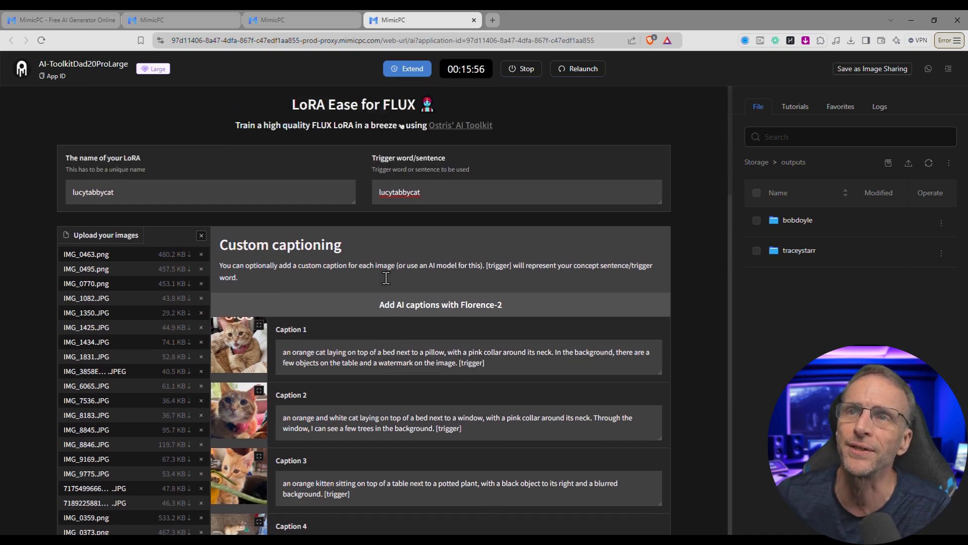
{"action": "scroll", "coordinate": [432, 385], "scroll_direction": "down", "scroll_amount": 20}
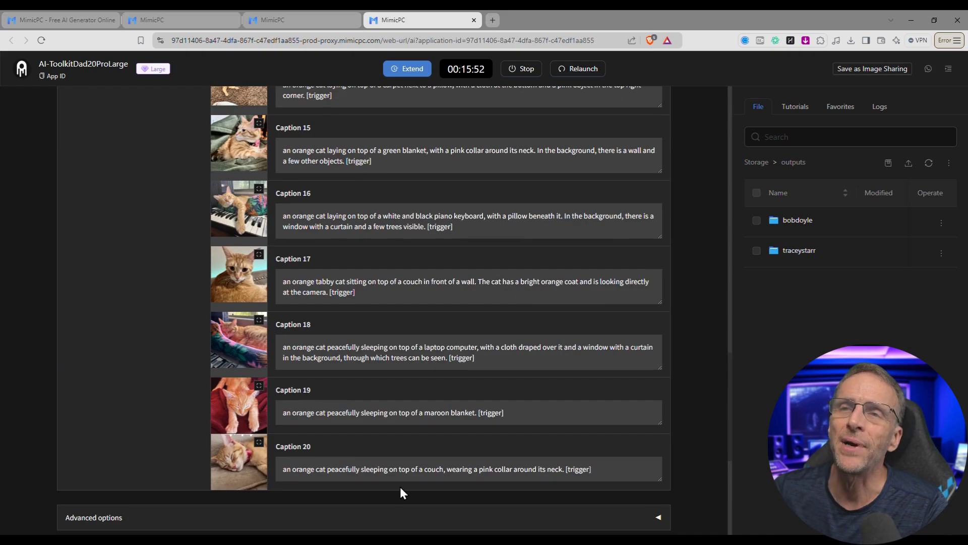
{"action": "scroll", "coordinate": [540, 400], "scroll_direction": "down", "scroll_amount": 6}
Step: Expand Advanced options and keep the dev model with 1000 steps, 0.0004 learning rate, rank 16
{"action": "left_click", "coordinate": [610, 215]}
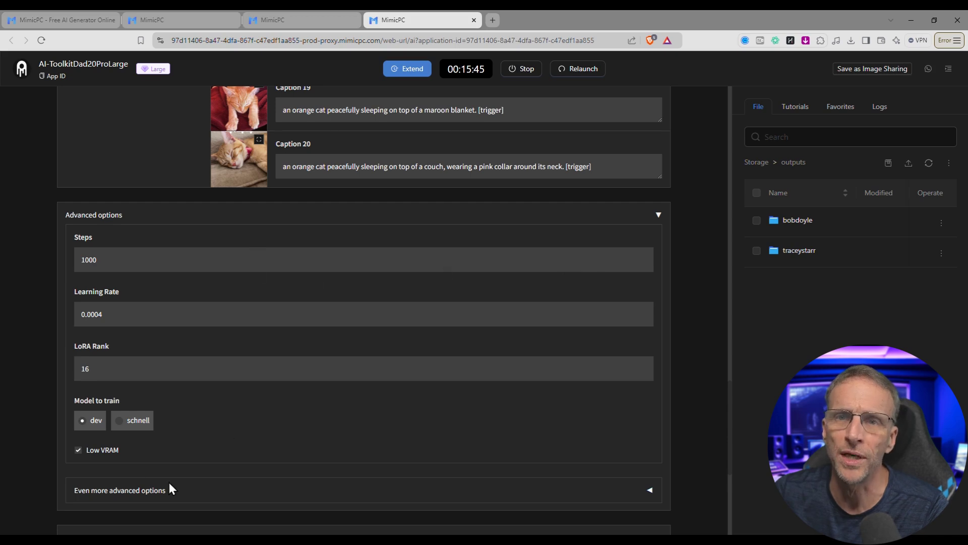
{"action": "scroll", "coordinate": [162, 406], "scroll_direction": "down", "scroll_amount": 1}
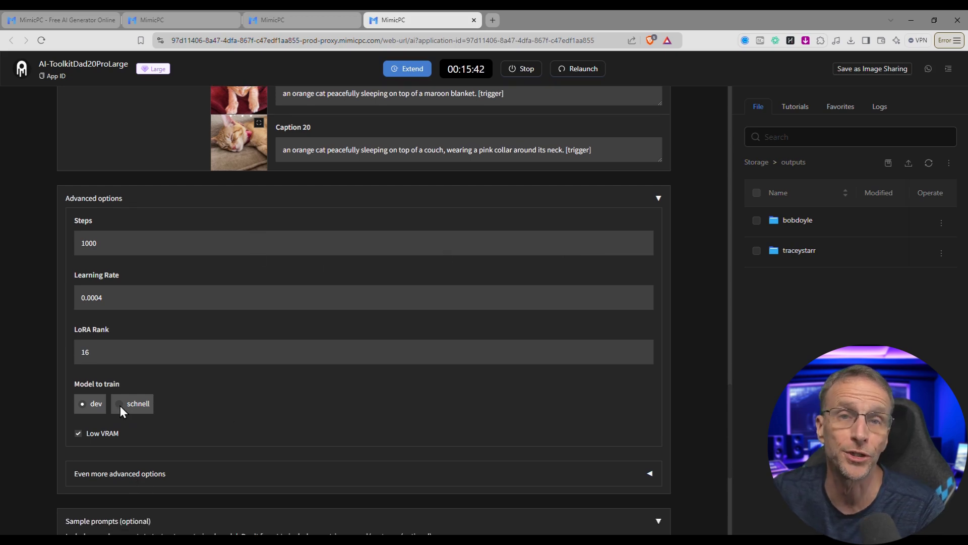
{"action": "left_click", "coordinate": [121, 407]}
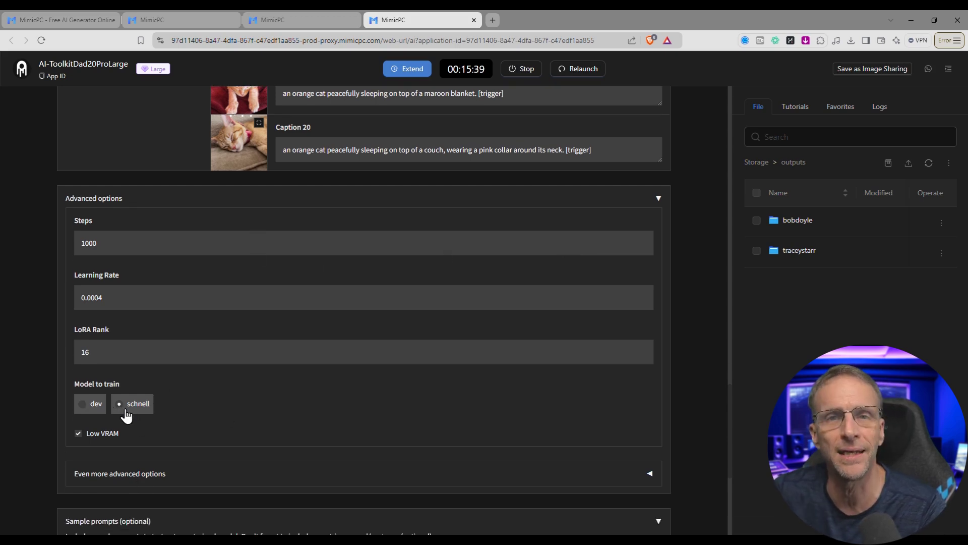
{"action": "left_click", "coordinate": [74, 407]}
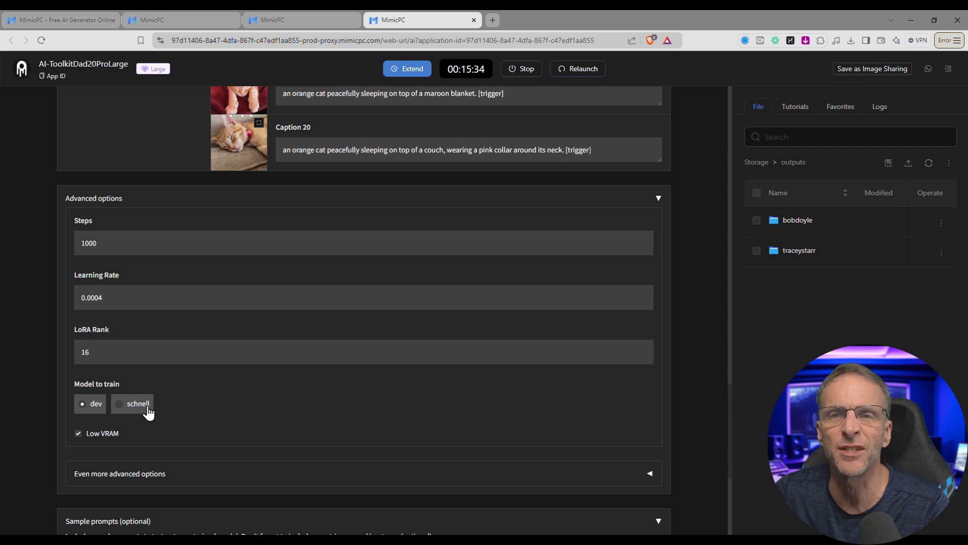
{"action": "scroll", "coordinate": [177, 386], "scroll_direction": "down", "scroll_amount": 2}
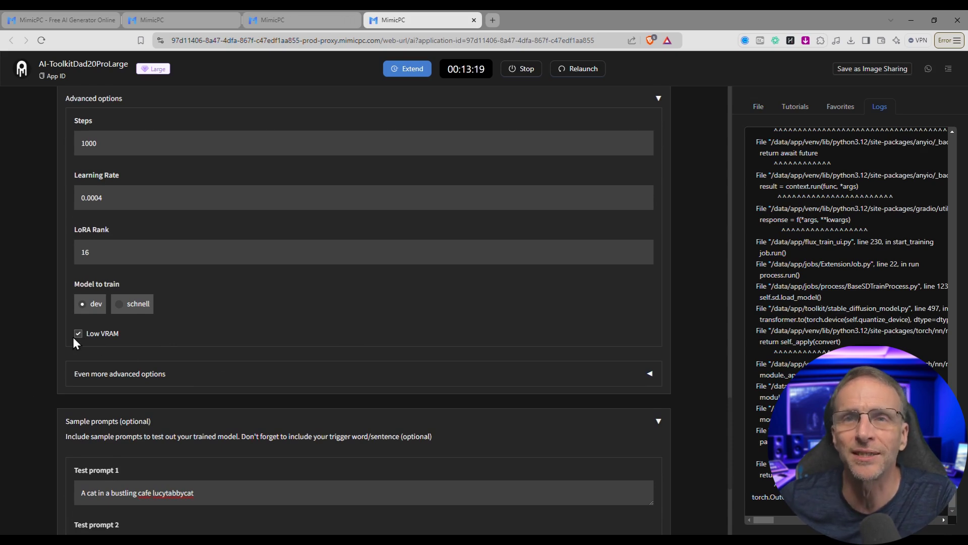
Step: Collapse the Advanced options section and look back over the generated captions
{"action": "left_click", "coordinate": [659, 99]}
{"action": "scroll", "coordinate": [489, 260], "scroll_direction": "up", "scroll_amount": 3}
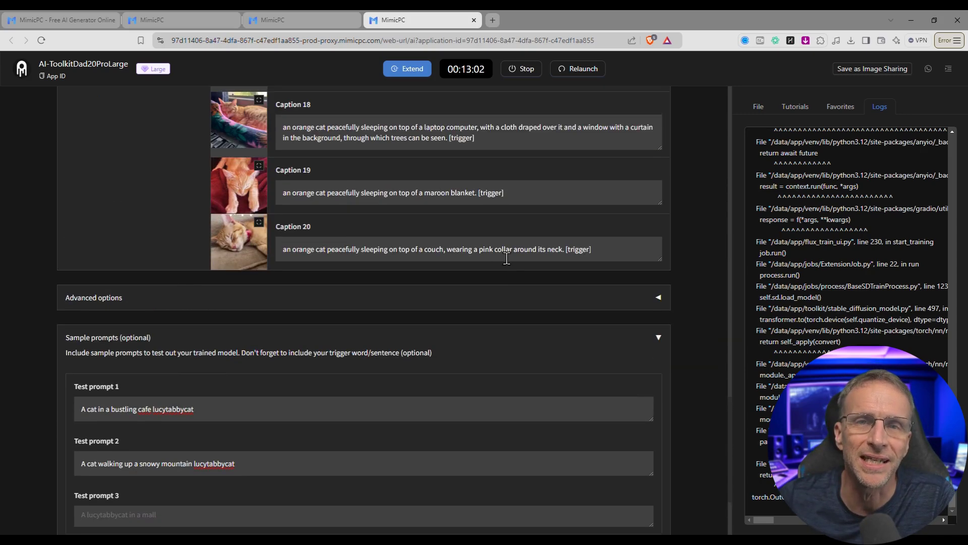
{"action": "scroll", "coordinate": [507, 339], "scroll_direction": "down", "scroll_amount": 3}
{"action": "scroll", "coordinate": [486, 320], "scroll_direction": "up", "scroll_amount": 9}
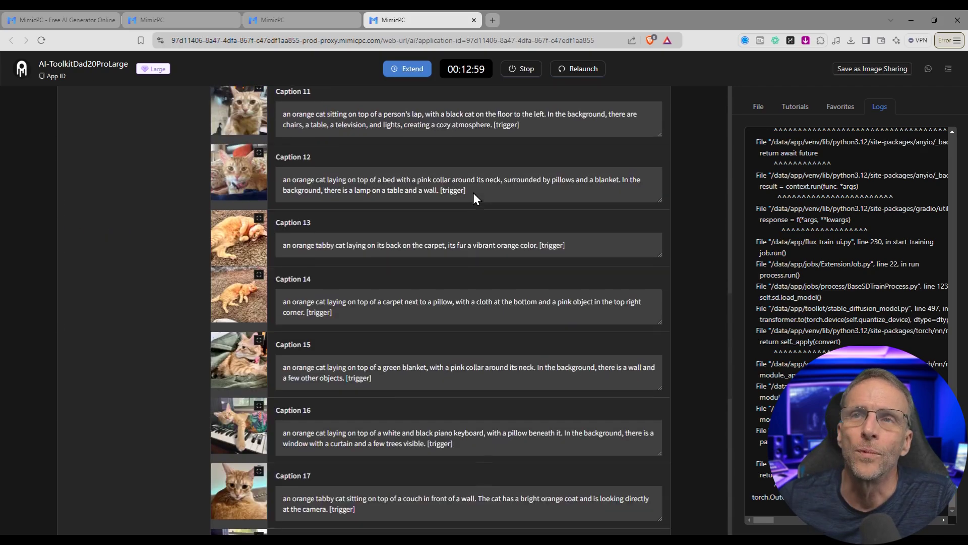
{"action": "scroll", "coordinate": [473, 195], "scroll_direction": "down", "scroll_amount": 6}
{"action": "scroll", "coordinate": [416, 405], "scroll_direction": "down", "scroll_amount": 3}
{"action": "scroll", "coordinate": [375, 482], "scroll_direction": "up", "scroll_amount": 2}
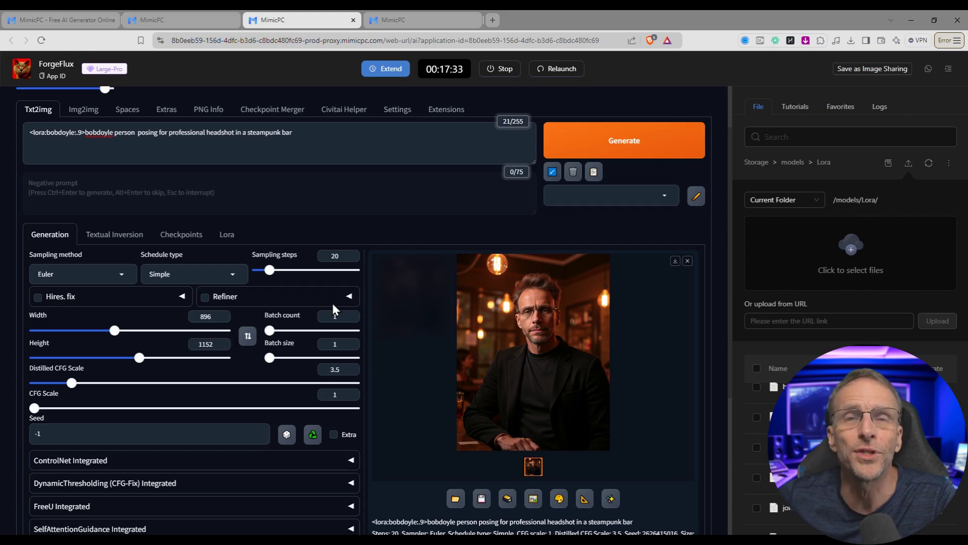
Step: Upload the lucytabbycat LoRA file to /models/Lora/ and refresh the Lora list so it appears
{"action": "left_click", "coordinate": [862, 270]}
{"action": "key", "text": "Return"}
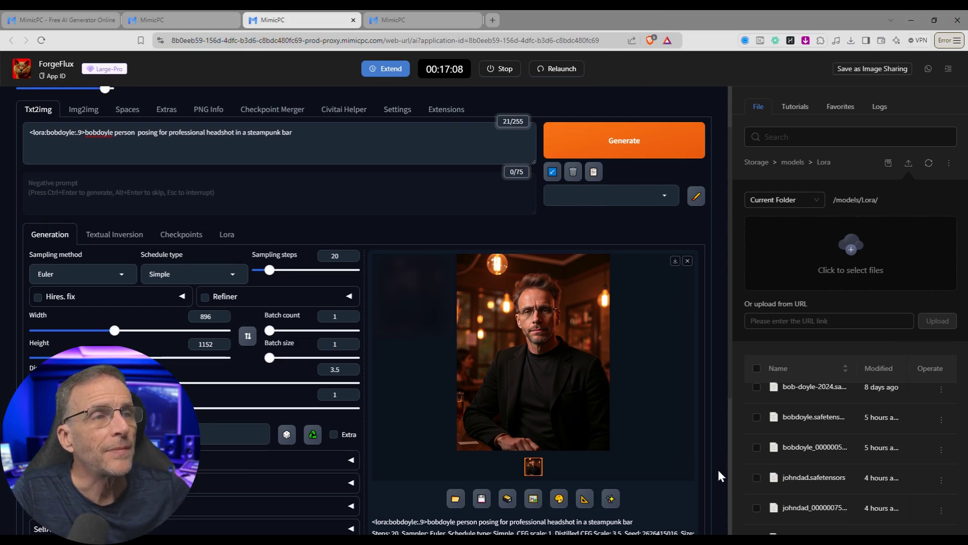
{"action": "left_click", "coordinate": [227, 234]}
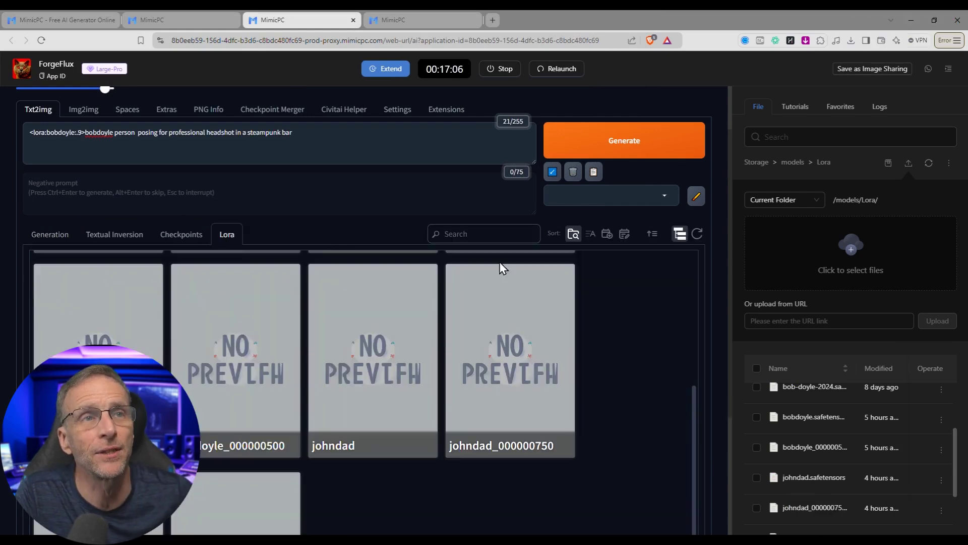
{"action": "left_click", "coordinate": [699, 234]}
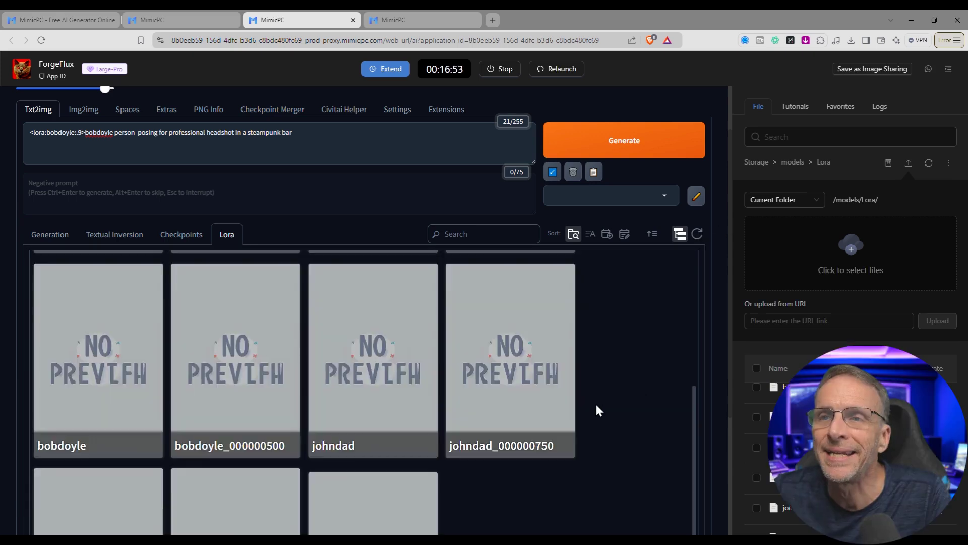
{"action": "scroll", "coordinate": [600, 410], "scroll_direction": "down", "scroll_amount": 4}
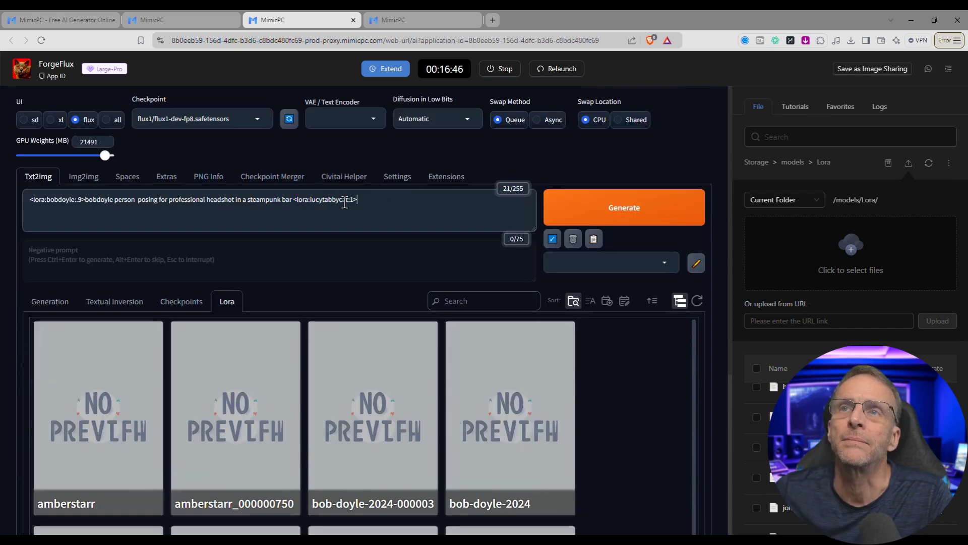
Step: Enter the prompt 'lucytabbycat cat reading a magazine by the fire' after the LoRA tag
{"action": "triple_click", "coordinate": [346, 201]}
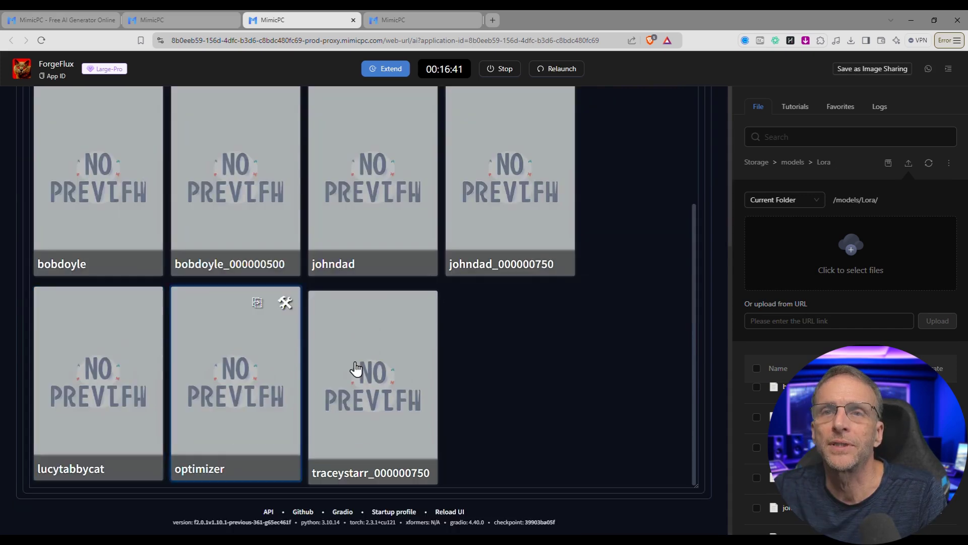
{"action": "scroll", "coordinate": [603, 296], "scroll_direction": "up", "scroll_amount": 5}
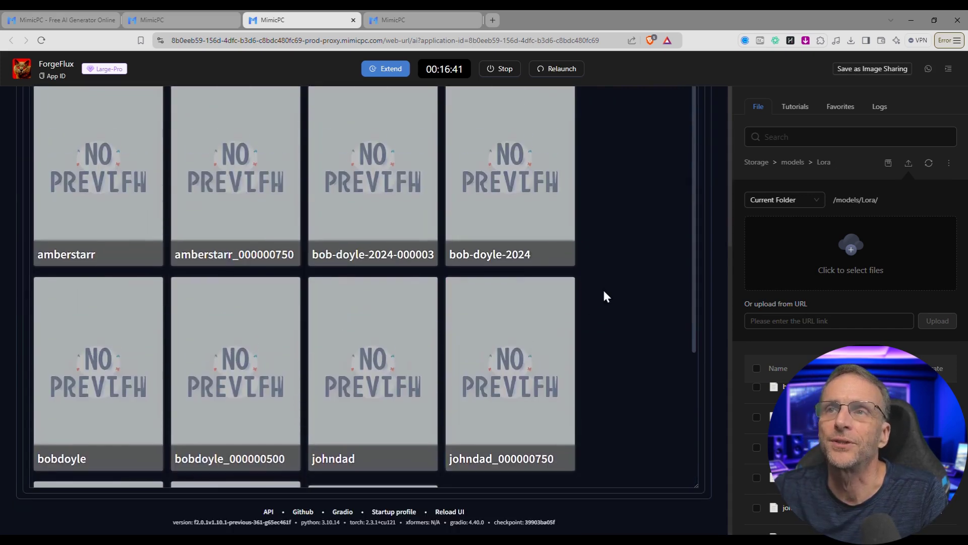
{"action": "scroll", "coordinate": [603, 296], "scroll_direction": "up", "scroll_amount": 1}
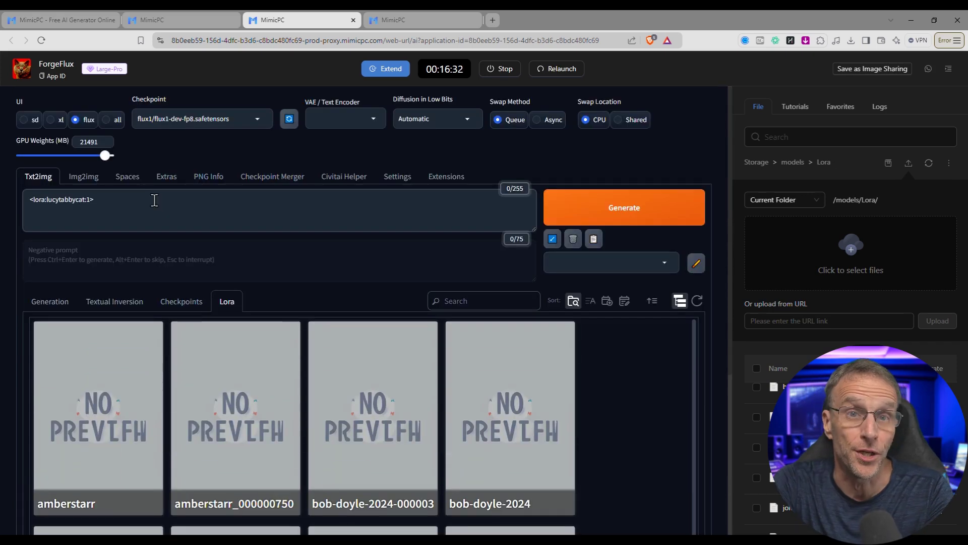
{"action": "type", "text": "lucy"}
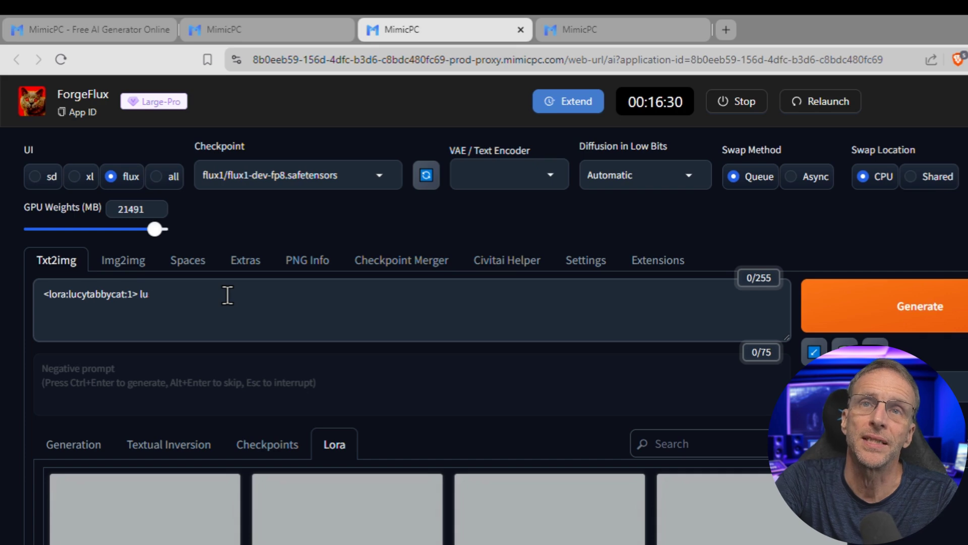
{"action": "type", "text": "tabby"}
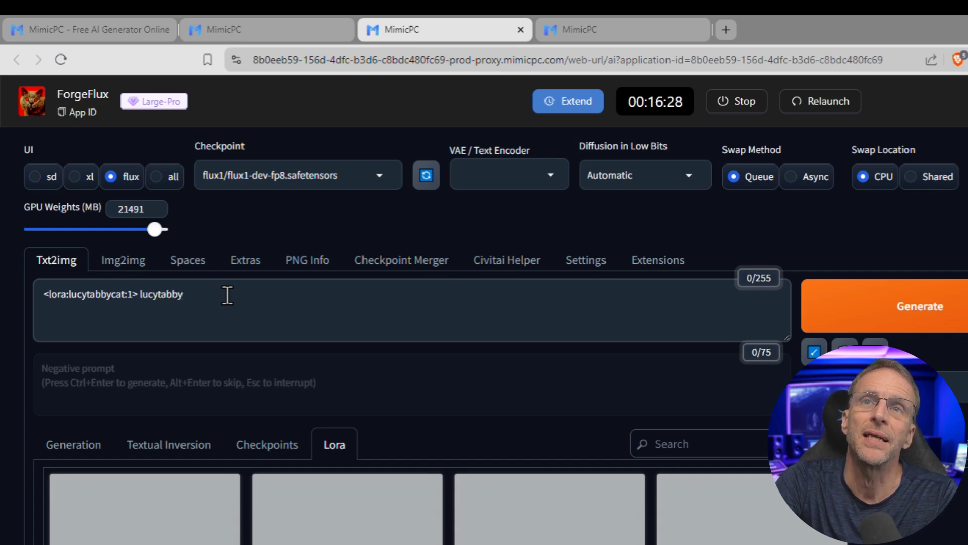
{"action": "type", "text": "cat cat"}
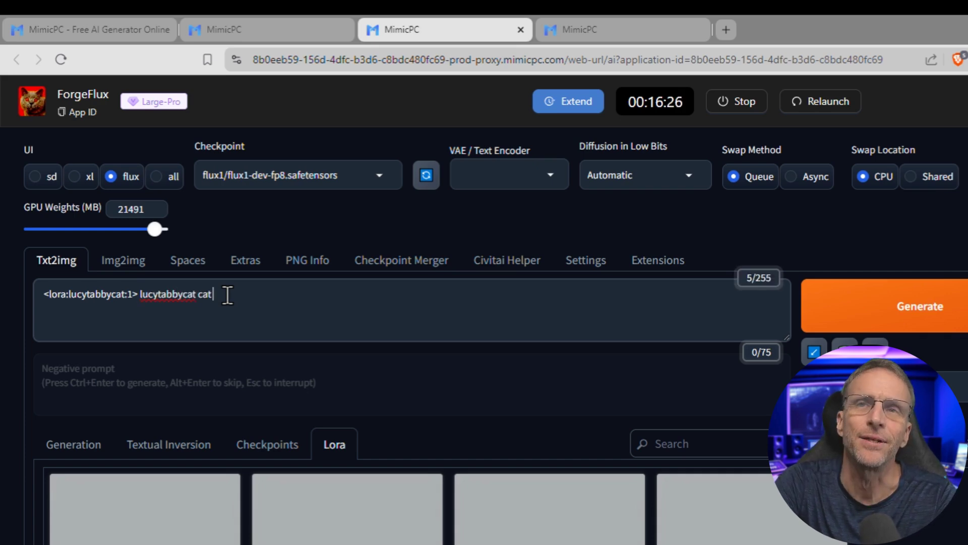
{"action": "type", "text": " reading a mag"}
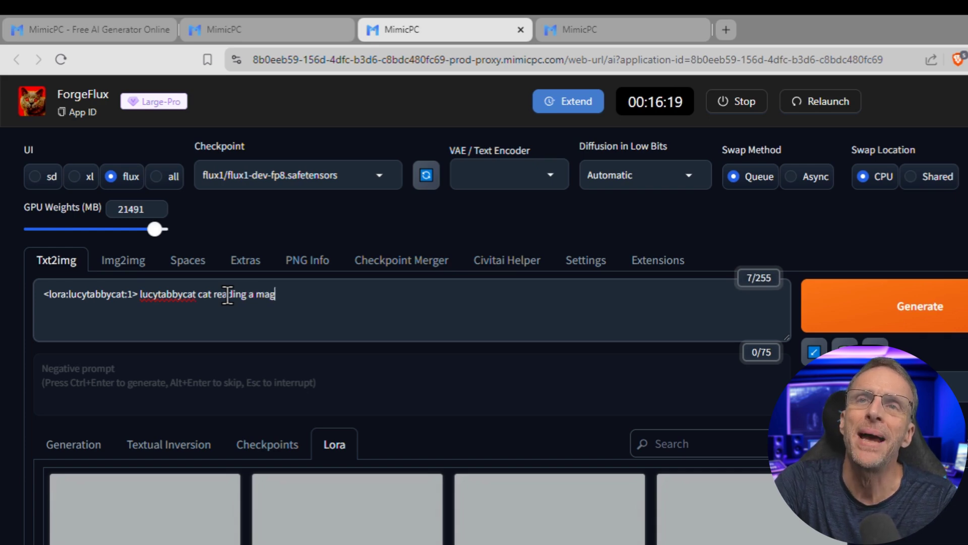
{"action": "type", "text": "azine by the fire"}
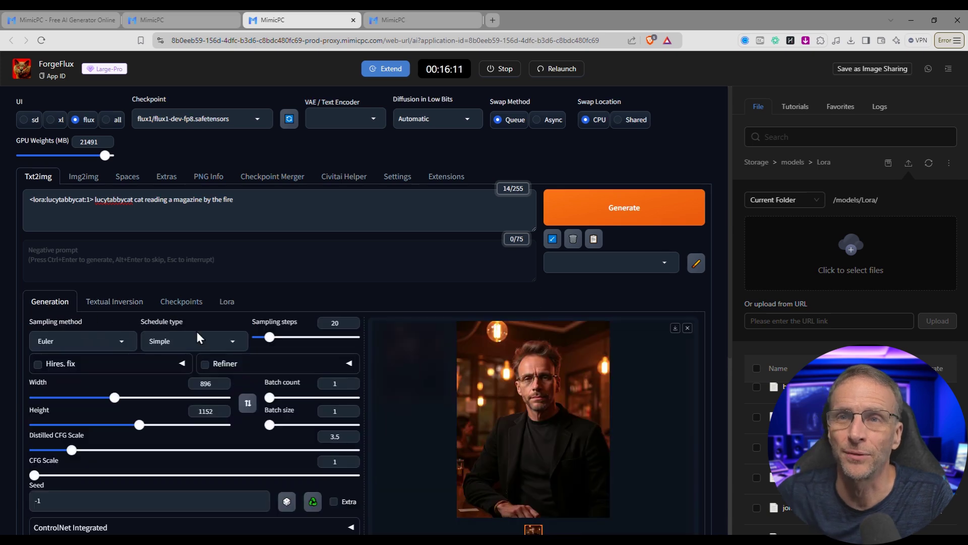
{"action": "scroll", "coordinate": [435, 390], "scroll_direction": "down", "scroll_amount": 5}
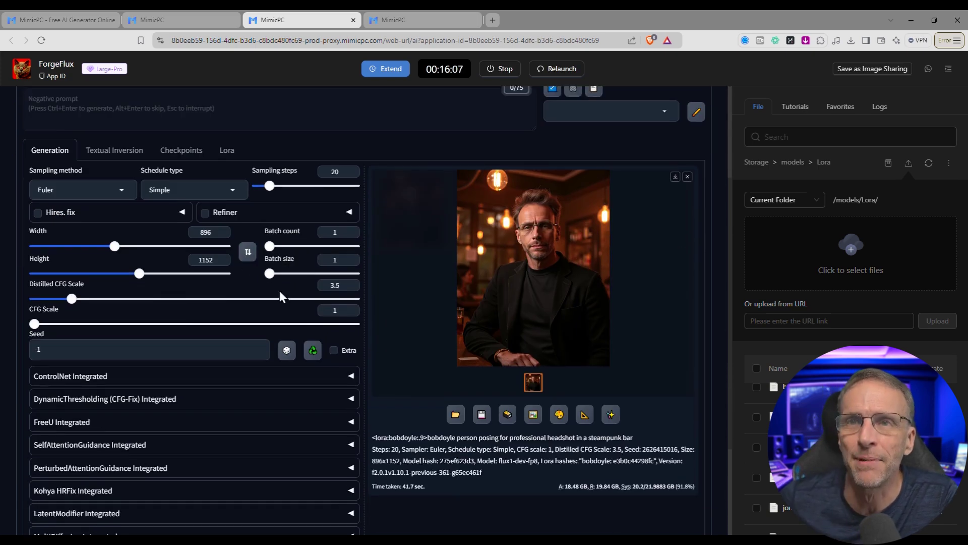
Step: Swap to a 1152×896 landscape size and view the generated cat image full screen
{"action": "left_click", "coordinate": [247, 252]}
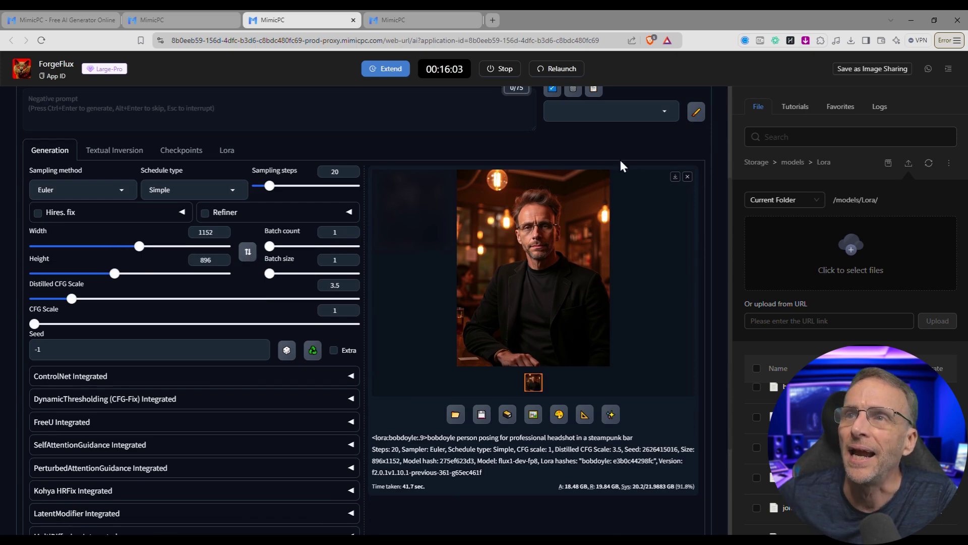
{"action": "scroll", "coordinate": [735, 266], "scroll_direction": "up", "scroll_amount": 3}
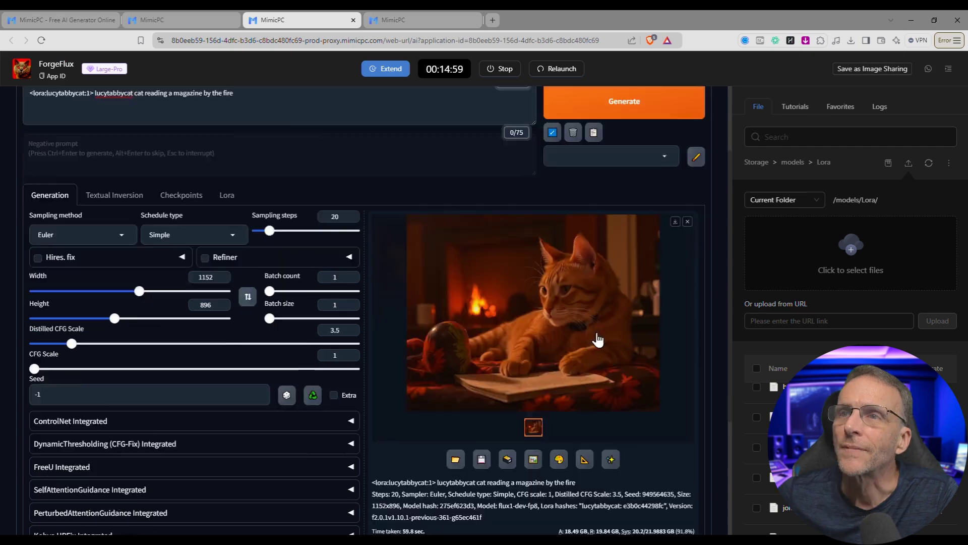
{"action": "left_click", "coordinate": [598, 339]}
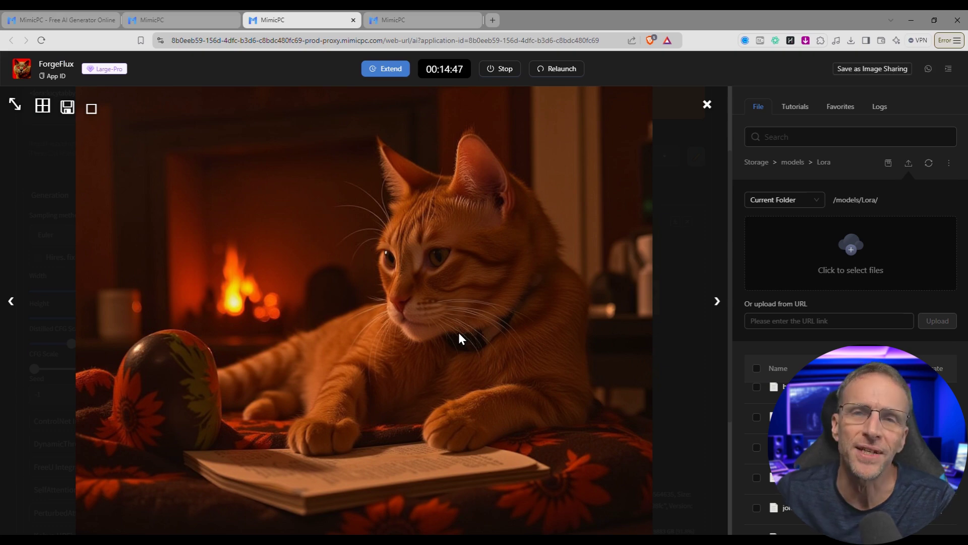
{"action": "key", "text": "Escape"}
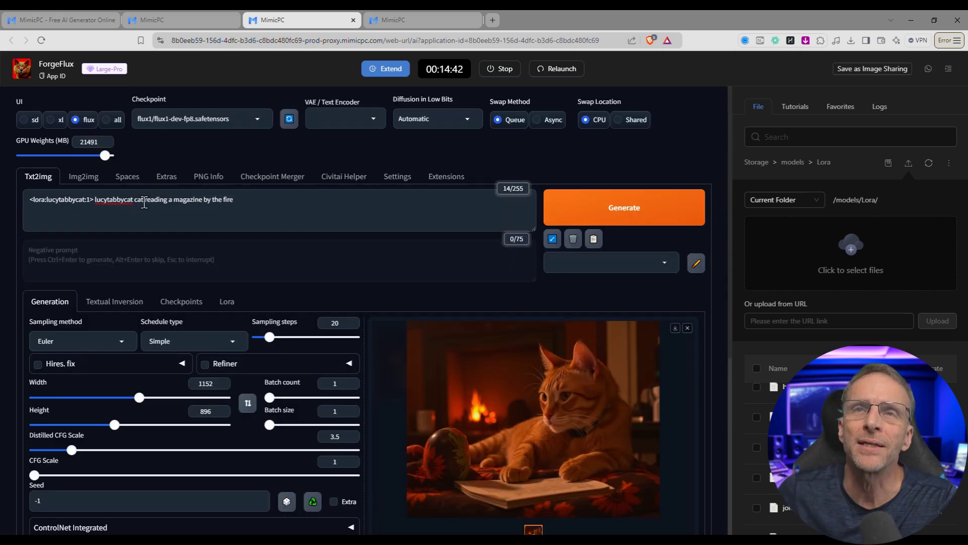
Step: Change the scene to the cat on her back at the beach beside a 'Pet Me!' sign and generate
{"action": "left_click_drag", "start_coordinate": [145, 202], "coordinate": [280, 197]}
{"action": "type", "text": "at the b"}
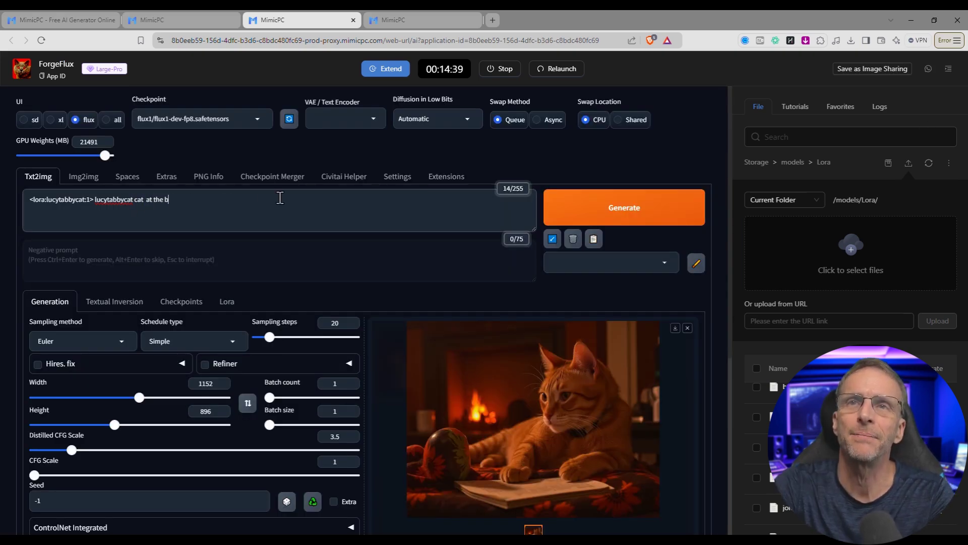
{"action": "type", "text": "each laying on h"}
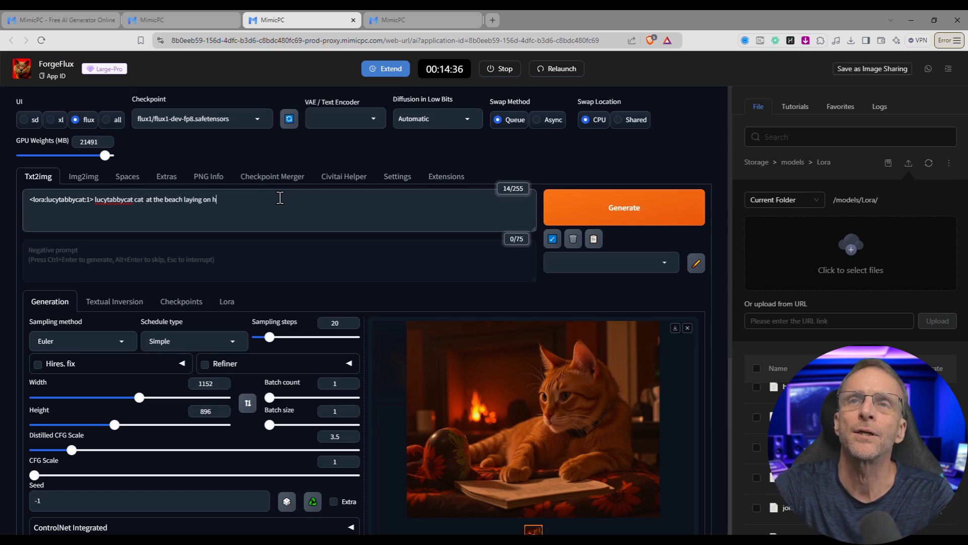
{"action": "type", "text": "er back in teh su"}
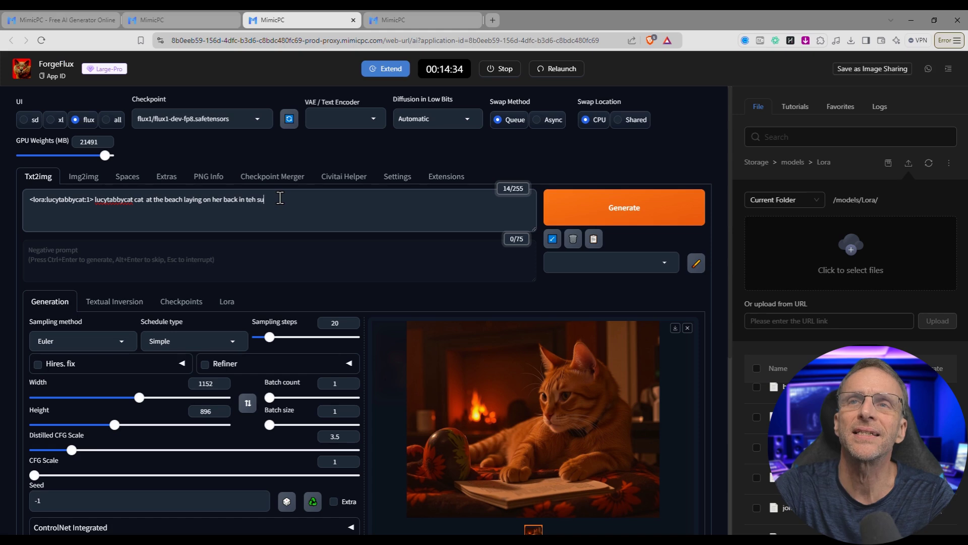
{"action": "key", "text": "BackSpace"}
{"action": "key", "text": "BackSpace"}
{"action": "key", "text": "BackSpace"}
{"action": "key", "text": "BackSpace"}
{"action": "key", "text": "BackSpace"}
{"action": "type", "text": "he sun, next to a sign"}
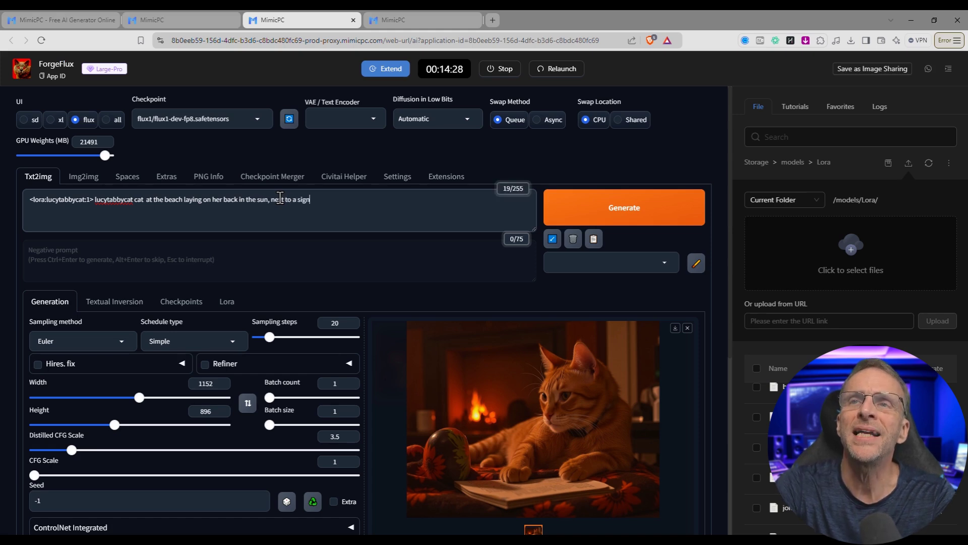
{"action": "type", "text": " that reads \"Pet Me!\""}
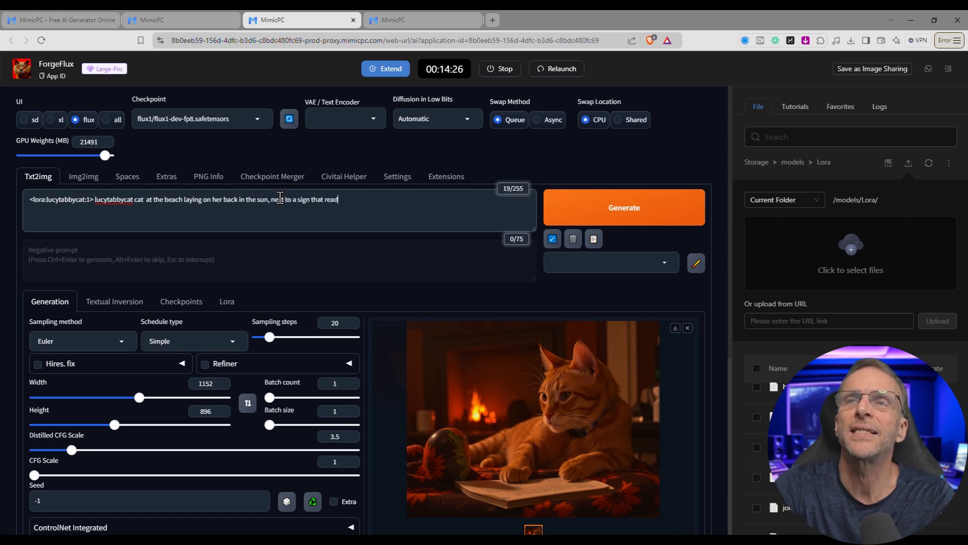
{"action": "left_click", "coordinate": [583, 207]}
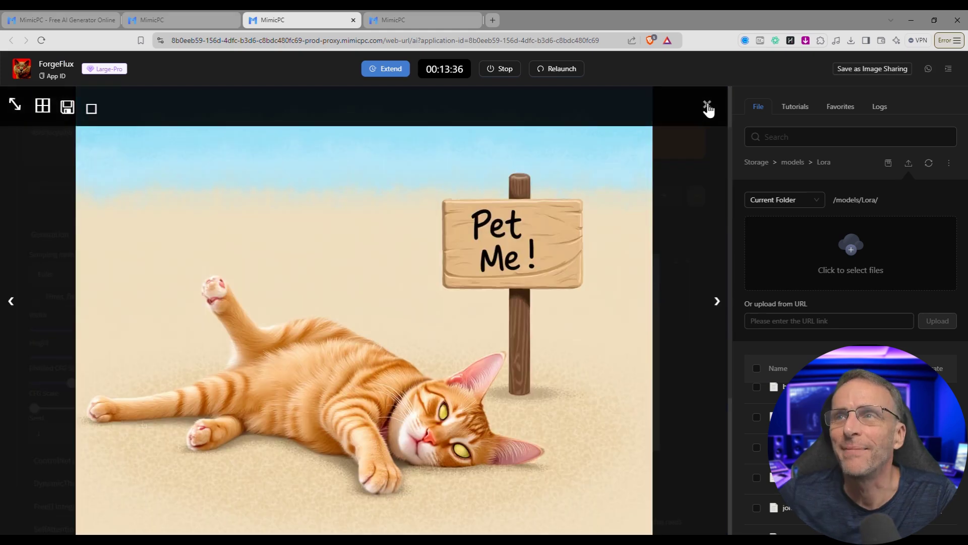
{"action": "left_click", "coordinate": [705, 102]}
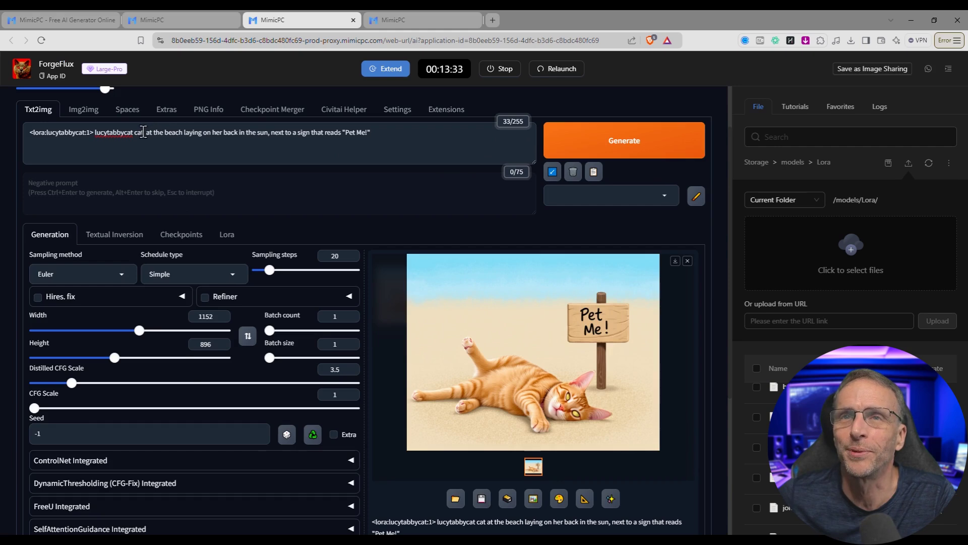
{"action": "left_click_drag", "start_coordinate": [145, 132], "coordinate": [458, 116]}
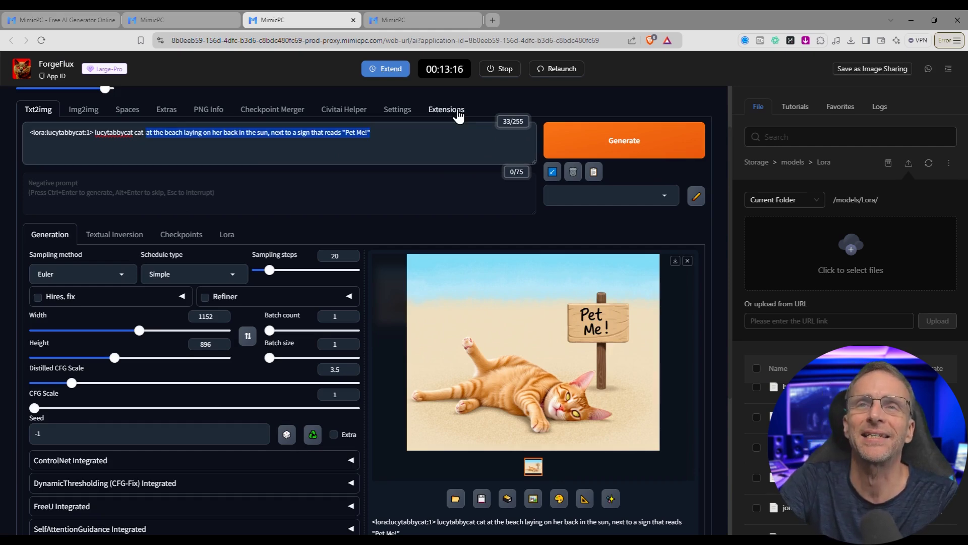
Step: Change the scene to a coffee shop with a steaming cappuccino and a 'No Cats Allowed!' sign, then generate
{"action": "type", "text": "at at a coffee shop"}
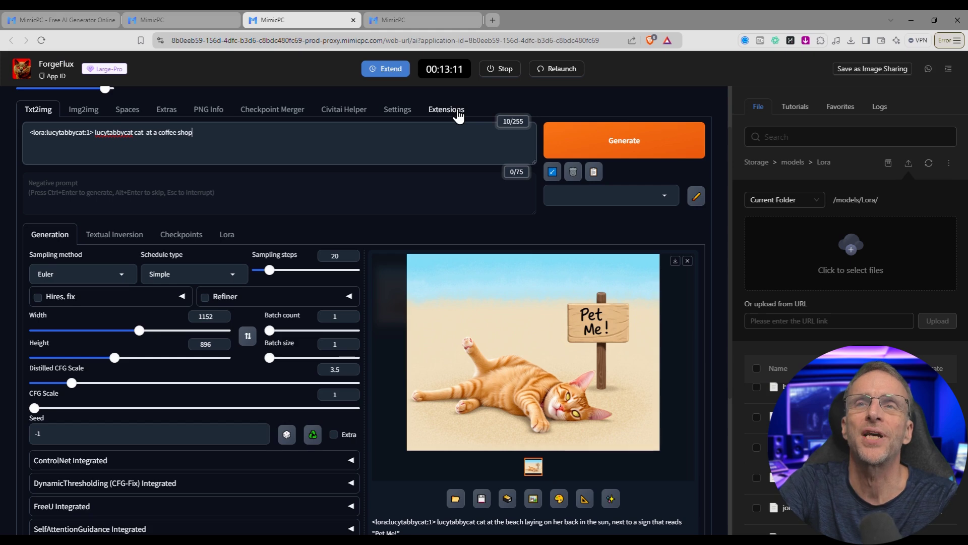
{"action": "type", "text": " sniffing a steamcappuccino"}
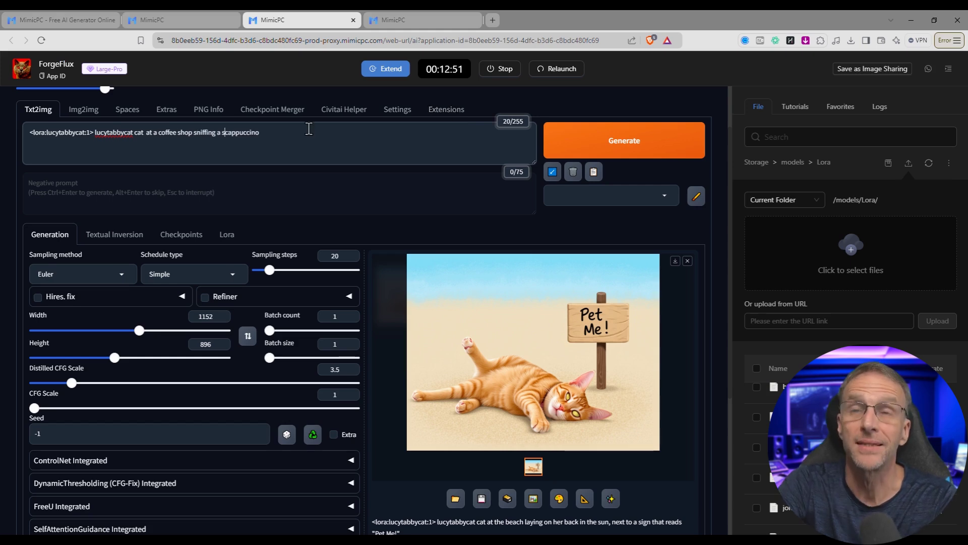
{"action": "key", "text": "ctrl+Left"}
{"action": "type", "text": "steam"}
{"action": "type", "text": "ing"}
{"action": "left_click", "coordinate": [309, 128]}
{"action": "type", "text": ". Ther"}
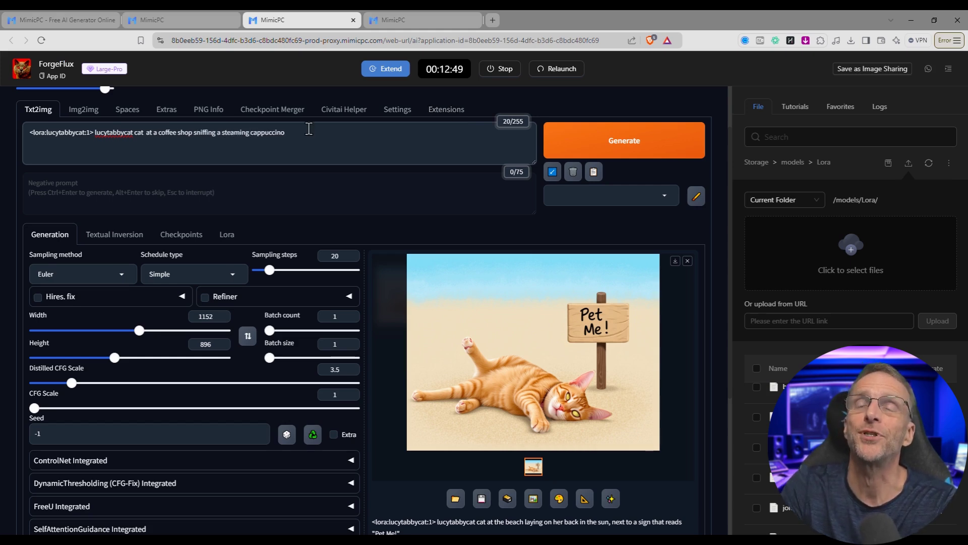
{"action": "type", "text": "e's a "}
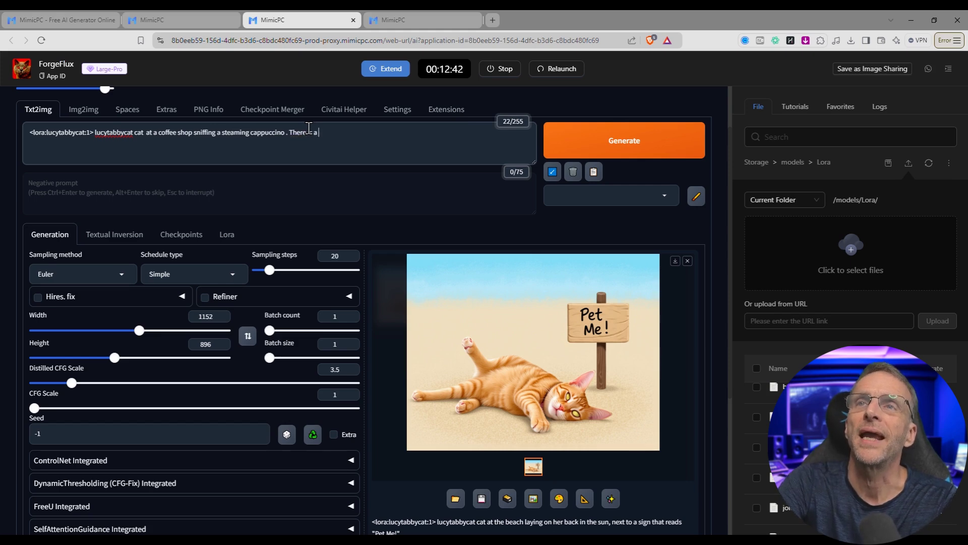
{"action": "type", "text": "sign on the "}
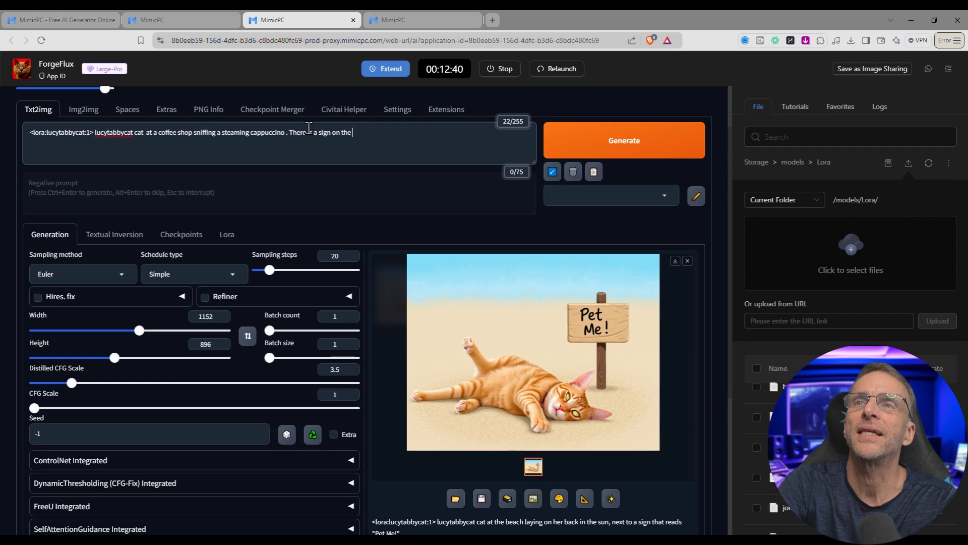
{"action": "type", "text": "table that says "}
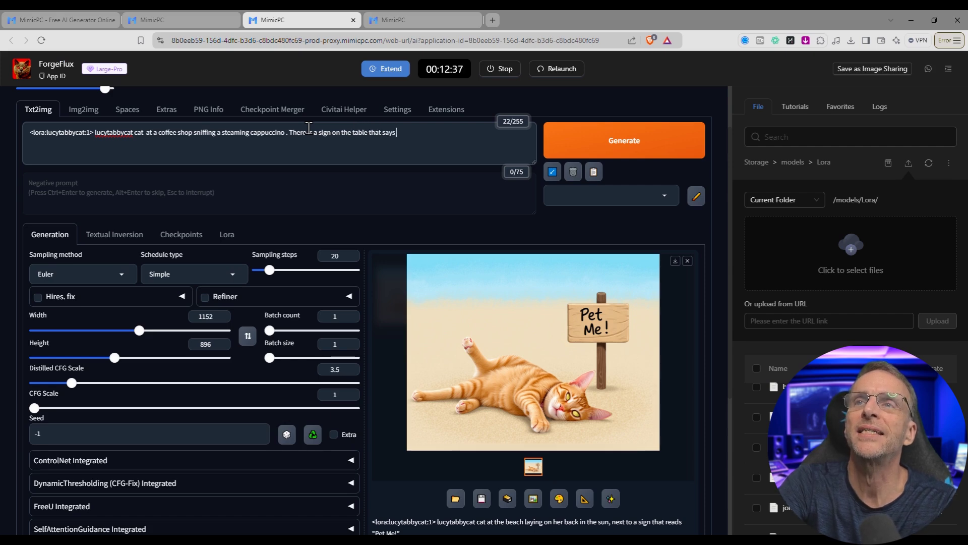
{"action": "type", "text": "\"No Cats Allowed!\""}
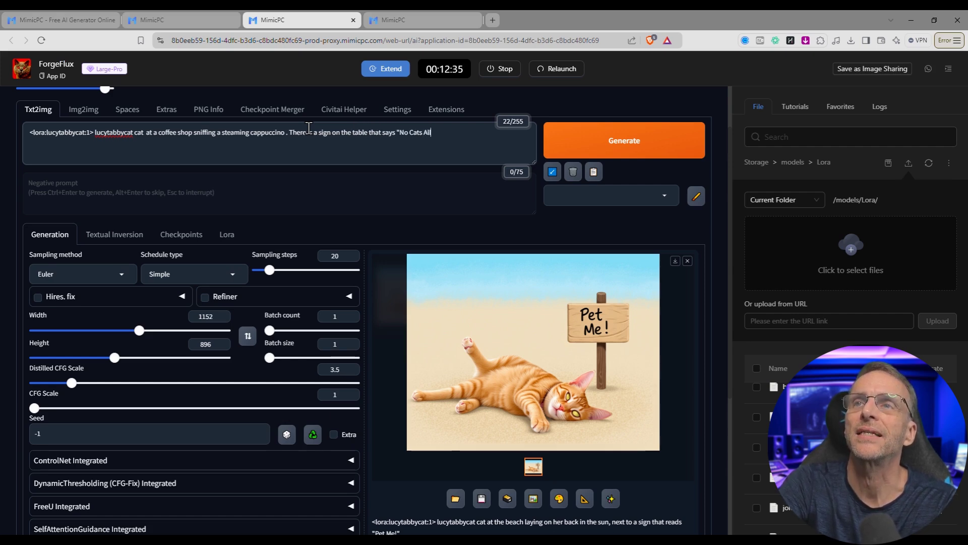
{"action": "left_click", "coordinate": [611, 143]}
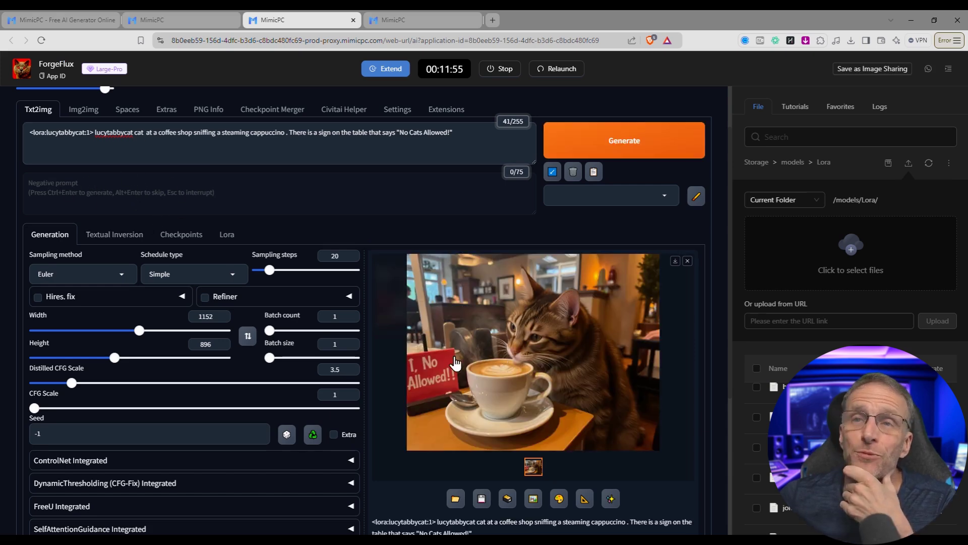
Step: Raise the LoRA weight to 1.2, regenerate and view the image, then open glif's Prompt Enhancer
{"action": "left_click", "coordinate": [95, 135]}
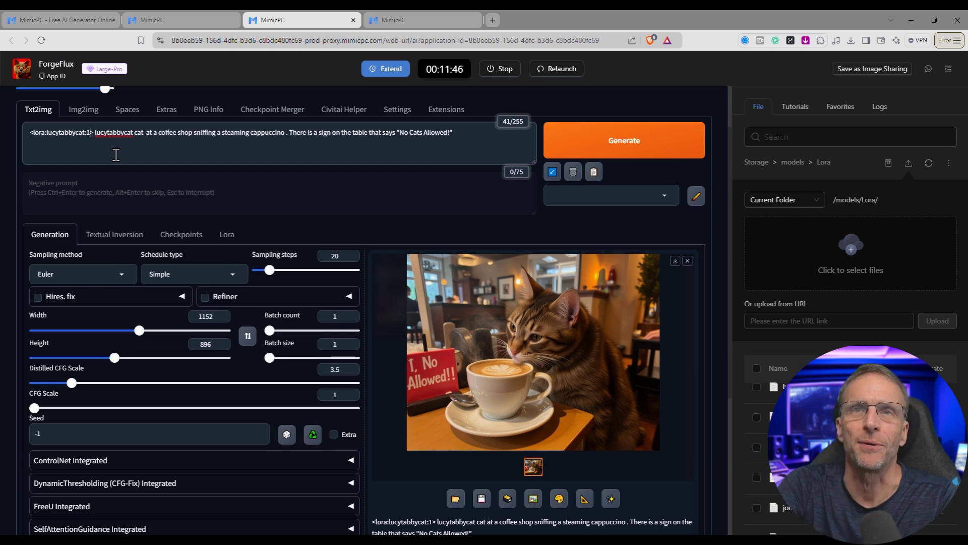
{"action": "type", "text": ".2"}
{"action": "key", "text": "ctrl+Return"}
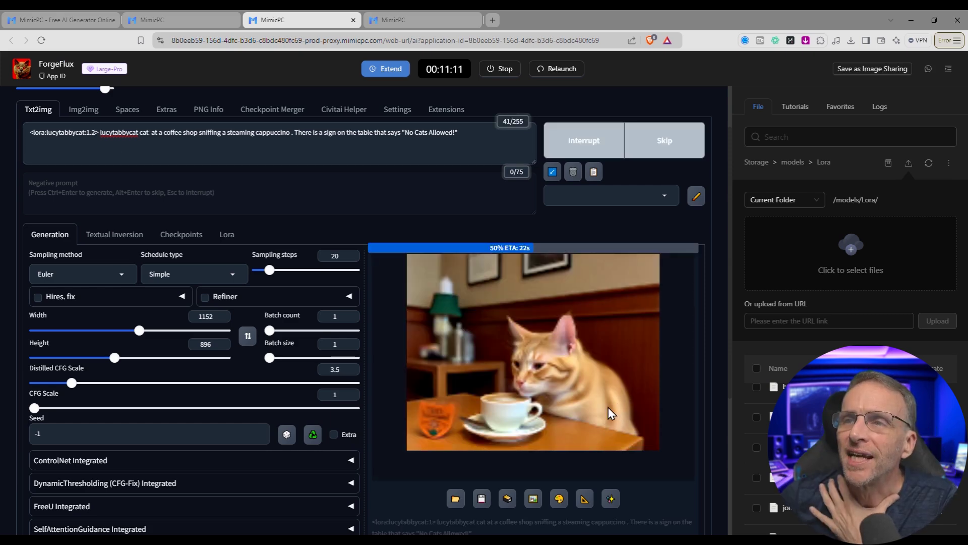
{"action": "left_click", "coordinate": [608, 407]}
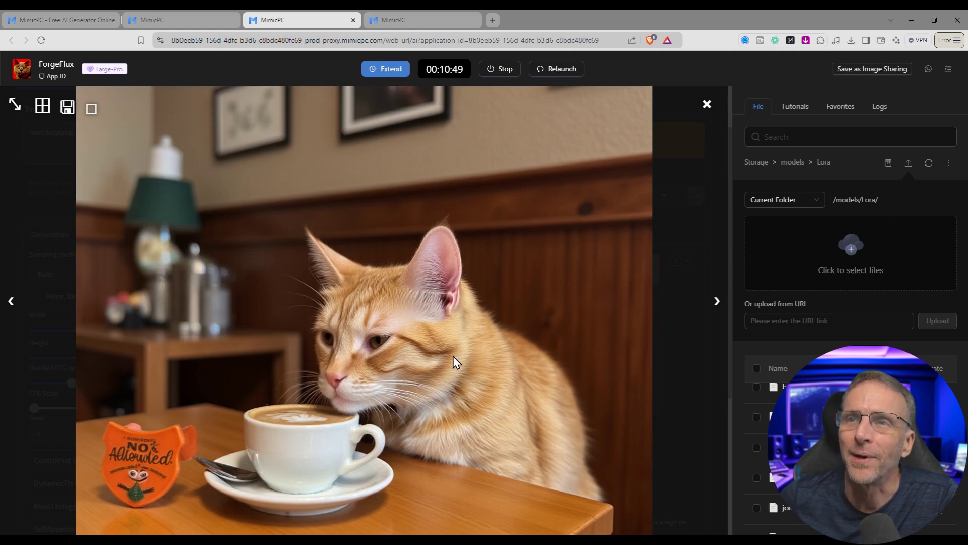
{"action": "key", "text": "Escape"}
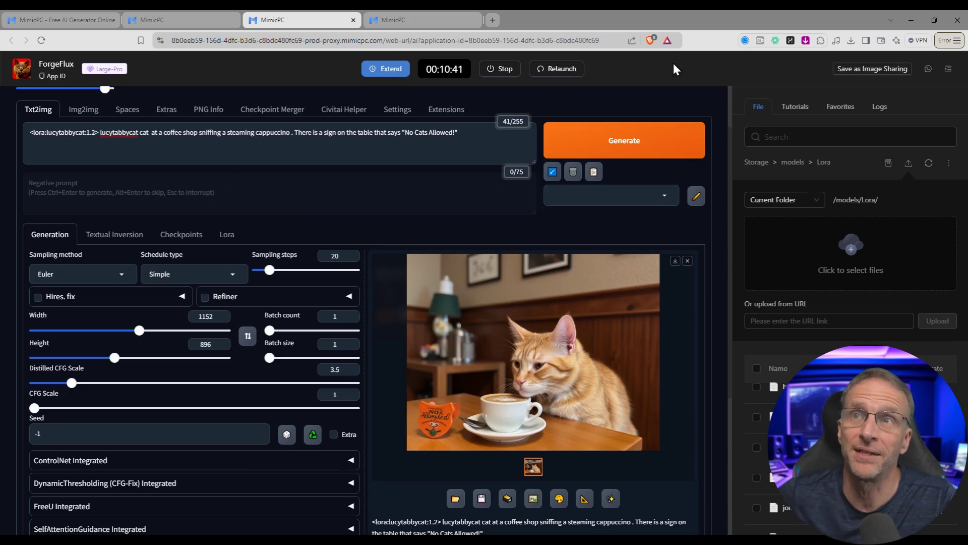
{"action": "left_click", "coordinate": [488, 22]}
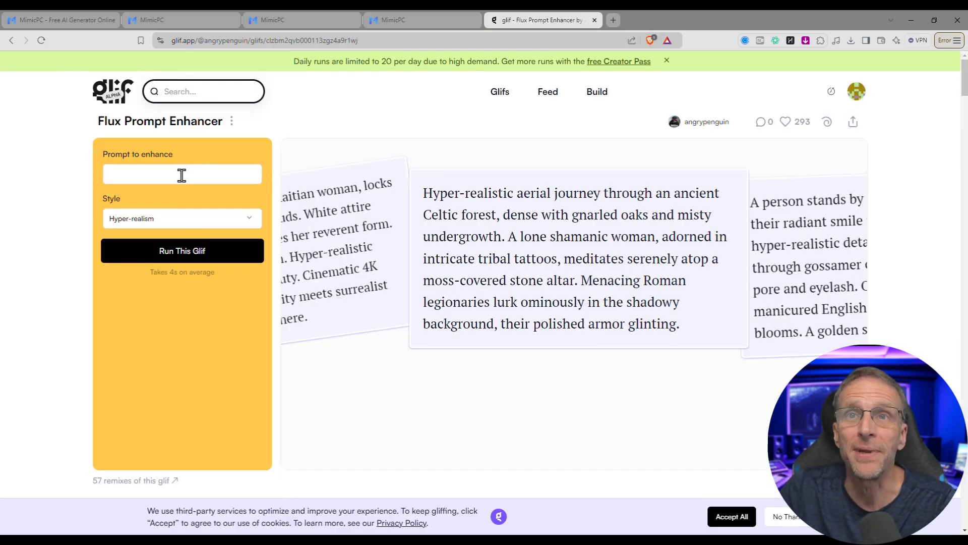
Step: Copy the coffee-shop cat prompt from ForgeFlux into glif's Prompt to enhance field and run it
{"action": "left_click", "coordinate": [182, 175]}
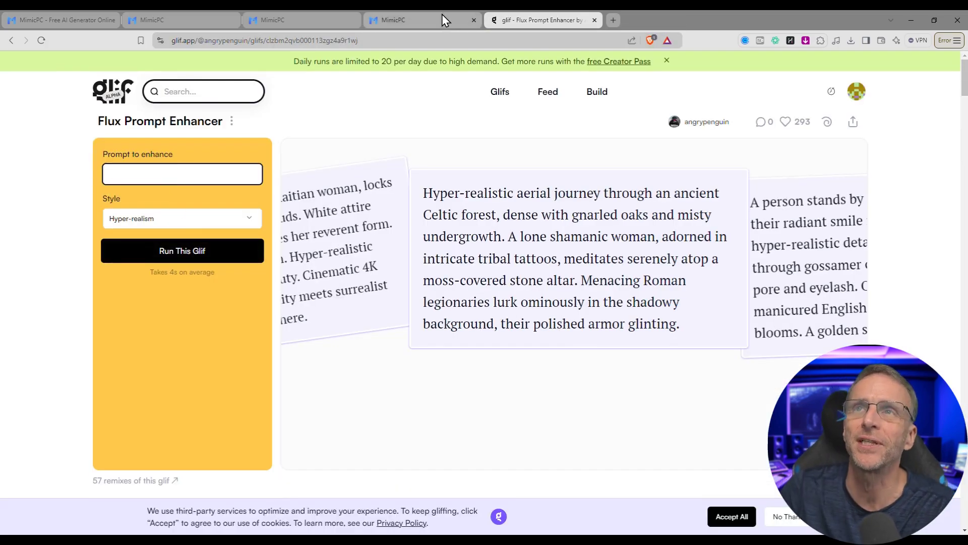
{"action": "left_click", "coordinate": [293, 23]}
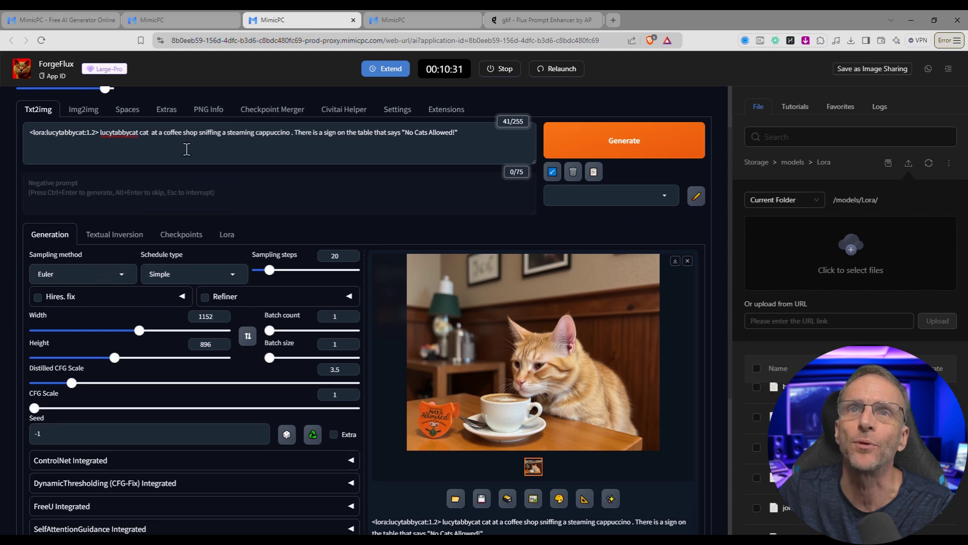
{"action": "left_click_drag", "start_coordinate": [457, 132], "coordinate": [145, 137]}
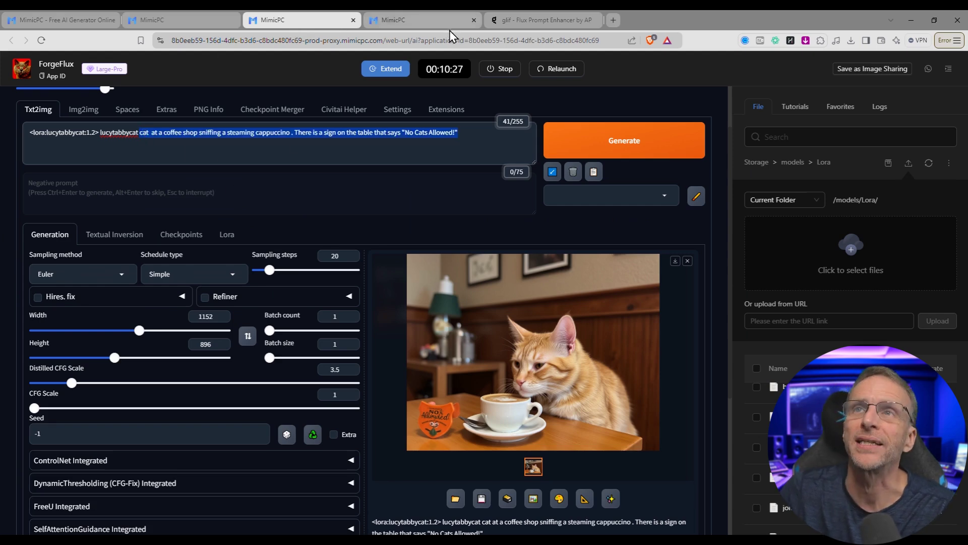
{"action": "left_click", "coordinate": [522, 21]}
{"action": "key", "text": "ctrl+v"}
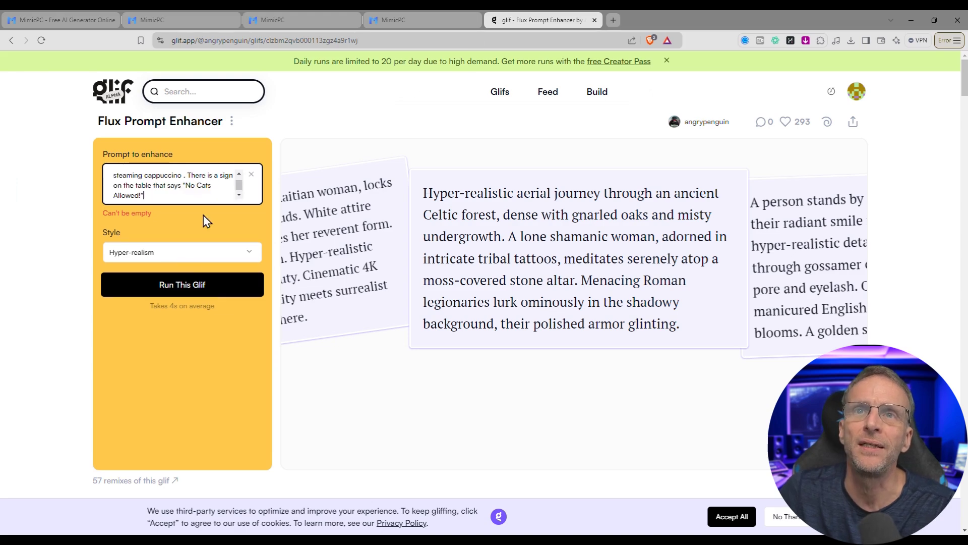
{"action": "left_click", "coordinate": [169, 283]}
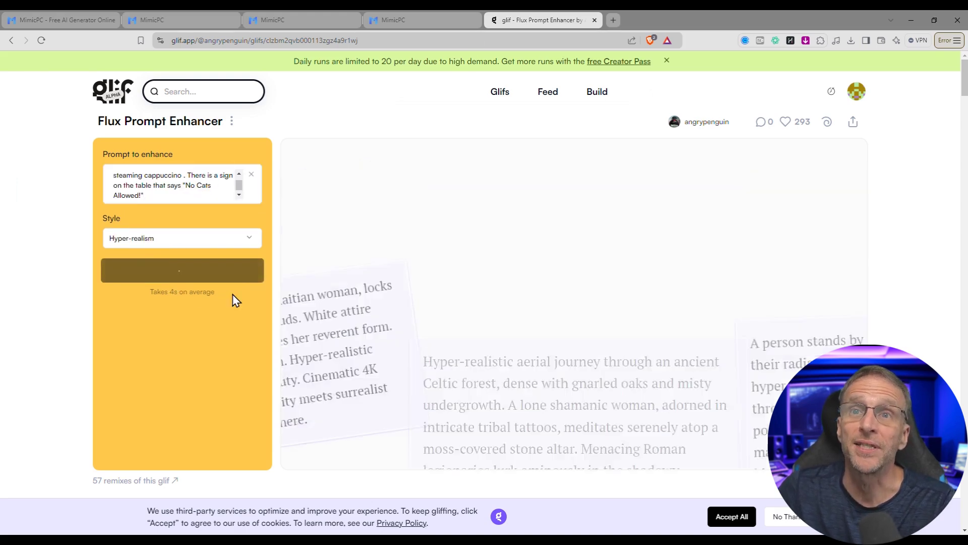
{"action": "key", "text": "ctrl+3"}
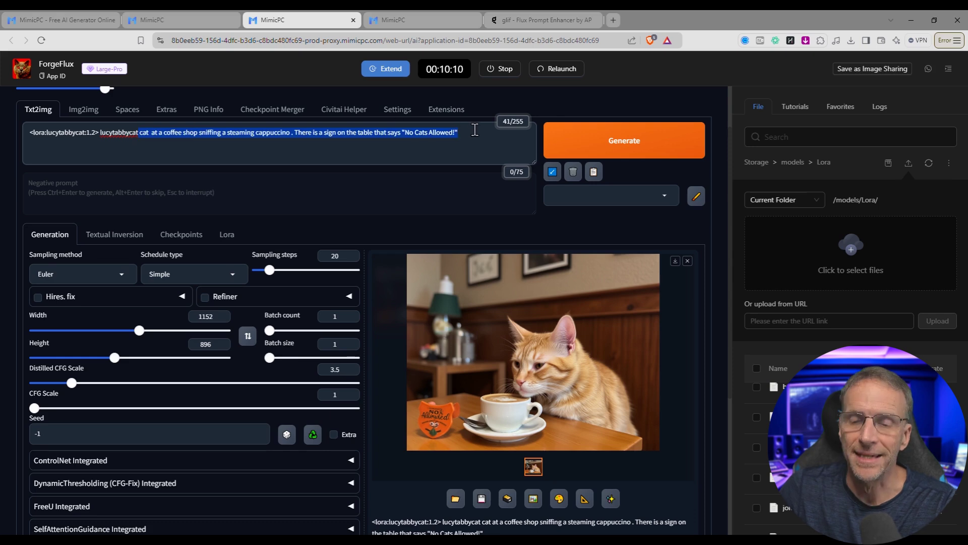
Step: Paste the enhanced café prompt, remove 'Hyper-realistic scene:', 'tabby cat' and 'Curious', and generate
{"action": "key", "text": "ctrl+v"}
{"action": "left_click_drag", "start_coordinate": [140, 132], "coordinate": [204, 132]}
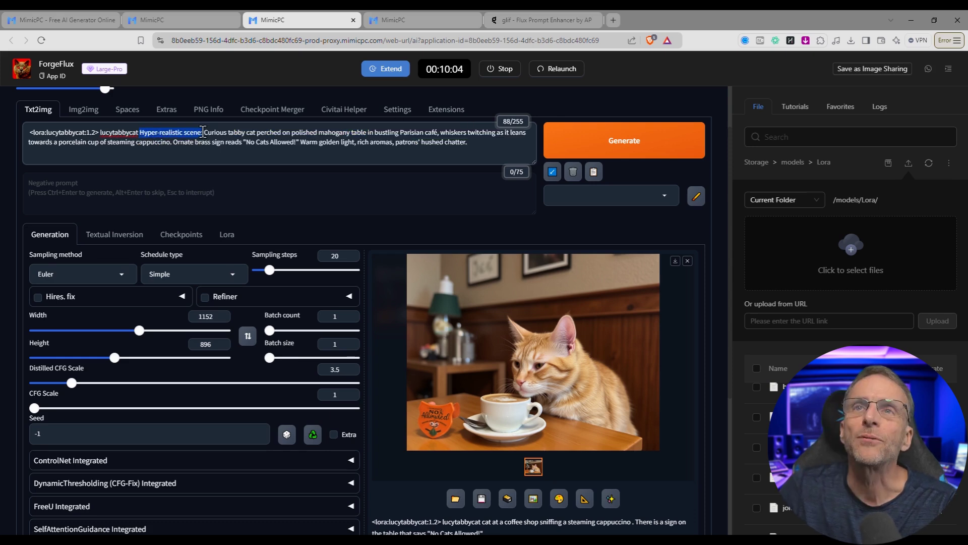
{"action": "key", "text": "BackSpace"}
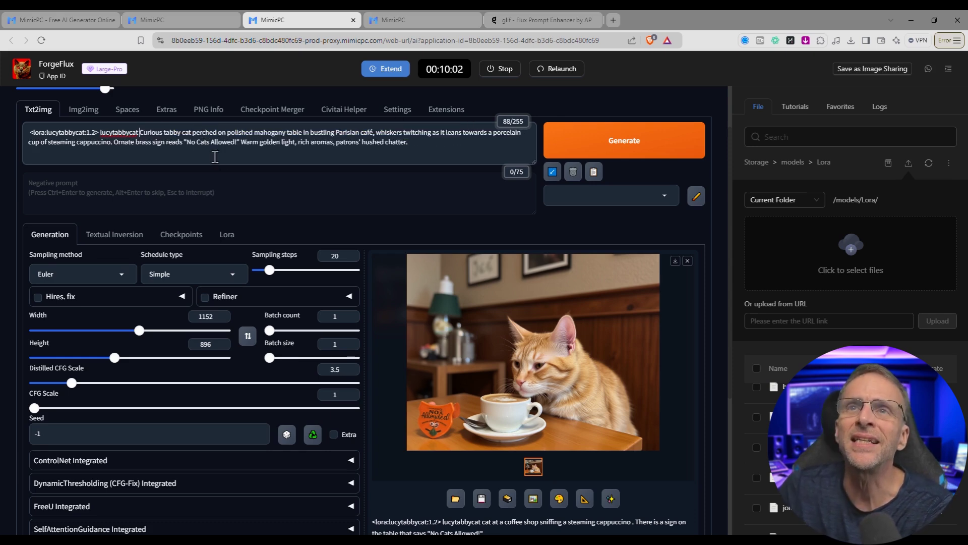
{"action": "key", "text": "ctrl+Delete"}
{"action": "key", "text": "ctrl+Delete"}
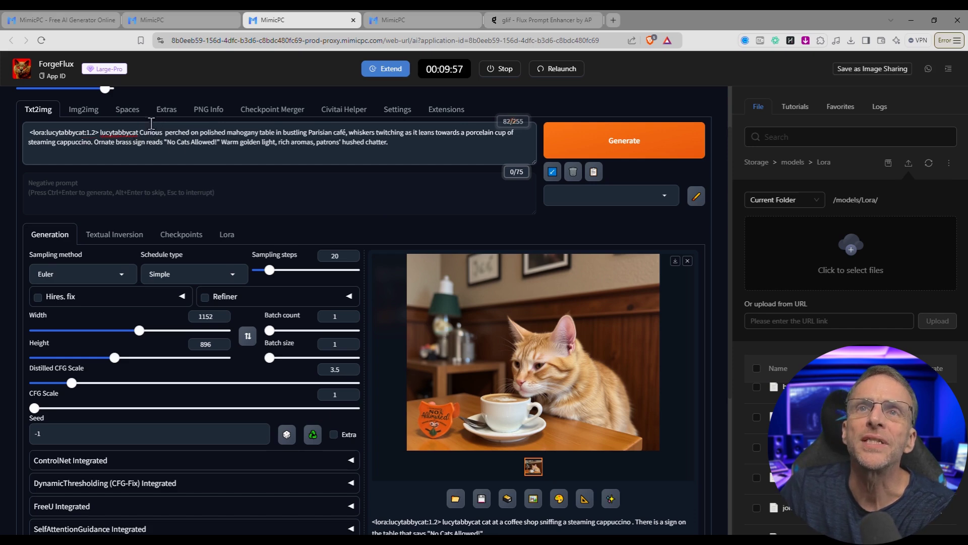
{"action": "double_click", "coordinate": [154, 133]}
{"action": "key", "text": "BackSpace"}
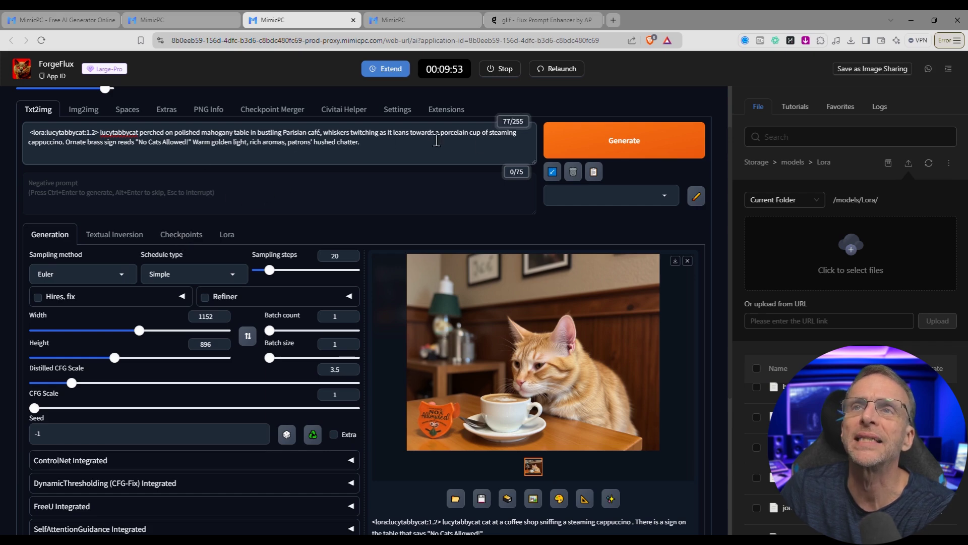
{"action": "left_click", "coordinate": [674, 151]}
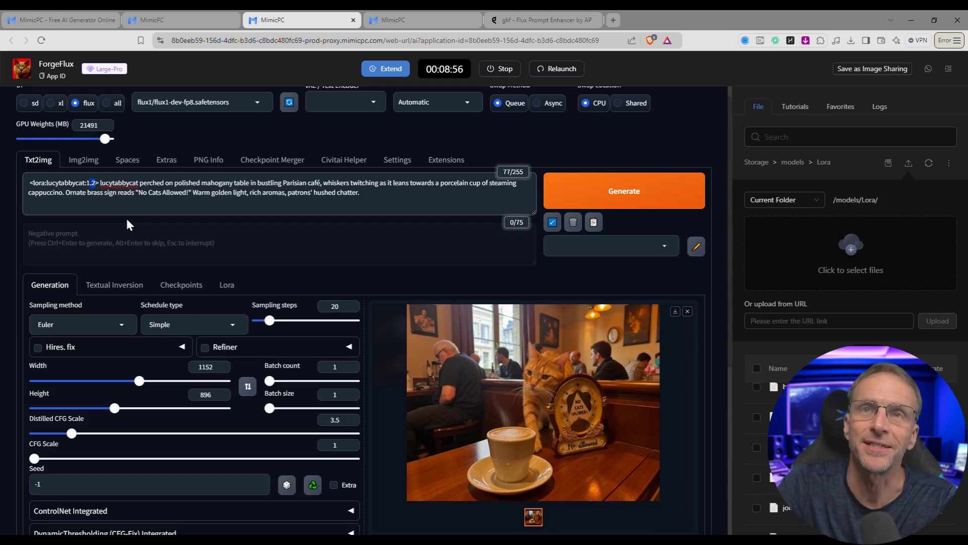
Step: Generate a lucytabbycat café image at LoRA weight 1 and review it full-size
{"action": "type", "text": "1"}
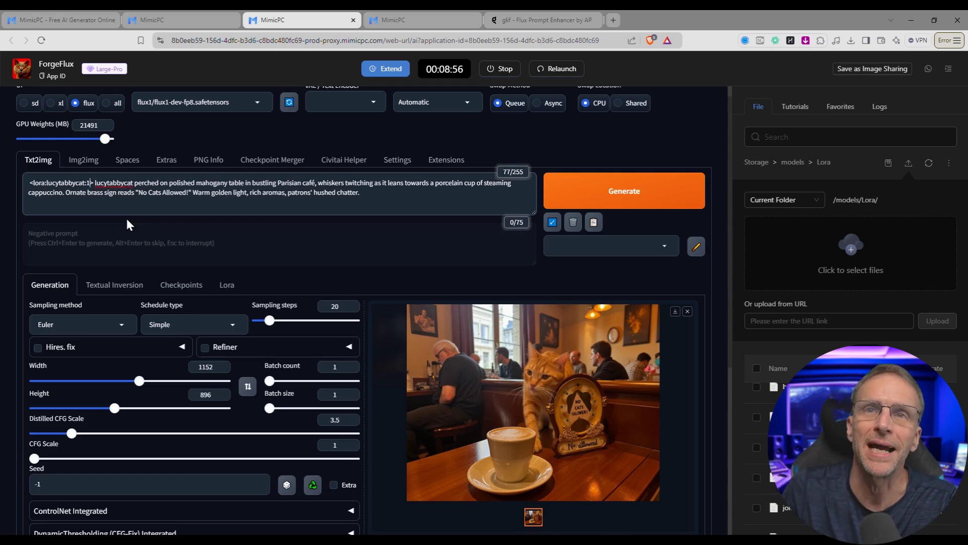
{"action": "left_click", "coordinate": [637, 197]}
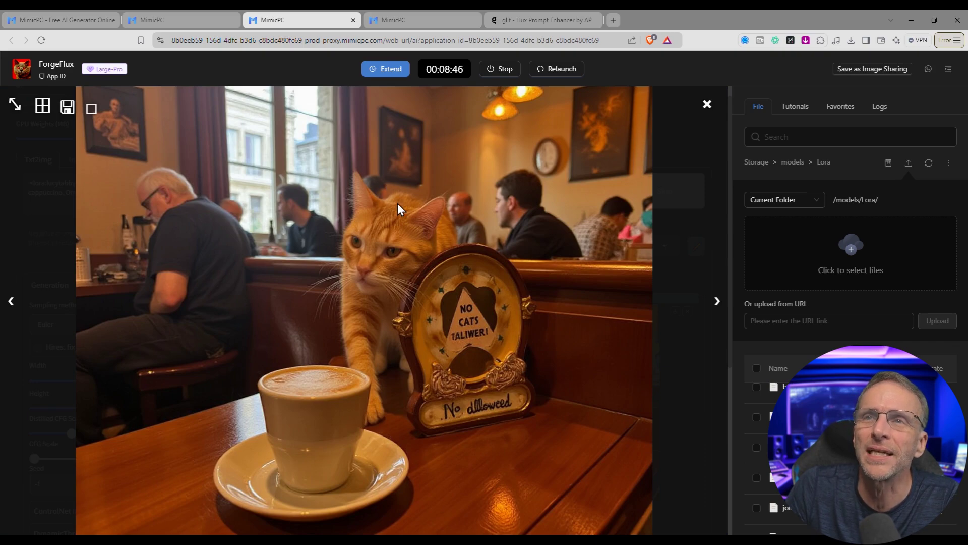
{"action": "left_click", "coordinate": [504, 334]}
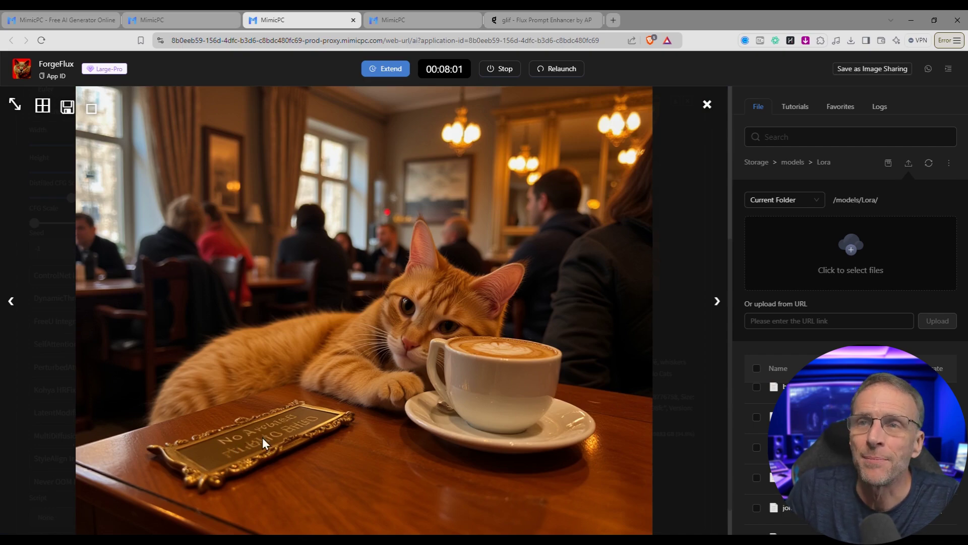
{"action": "left_click", "coordinate": [707, 104]}
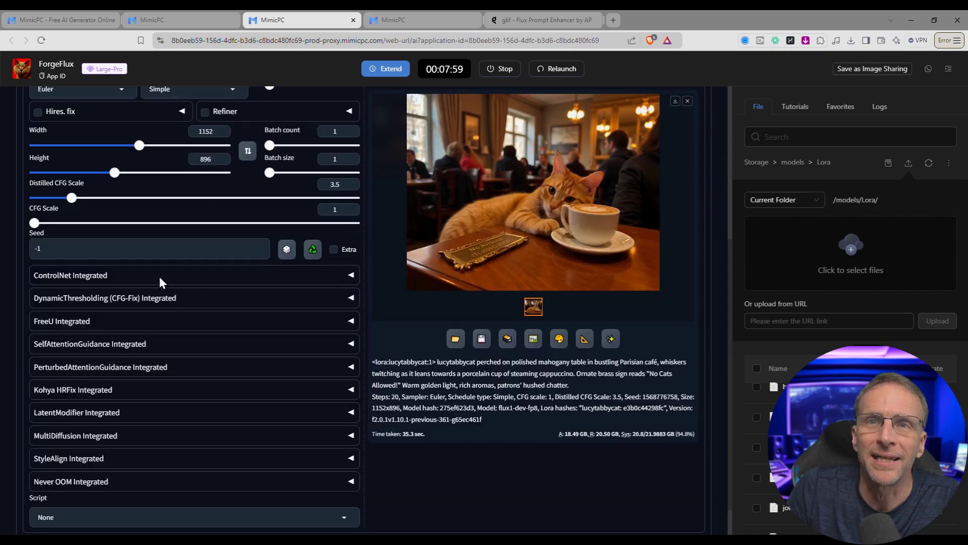
Step: Regenerate with the sign weighted as ("No Cats Allowed!":1.1) and review the new results
{"action": "scroll", "coordinate": [161, 282], "scroll_direction": "up", "scroll_amount": 5}
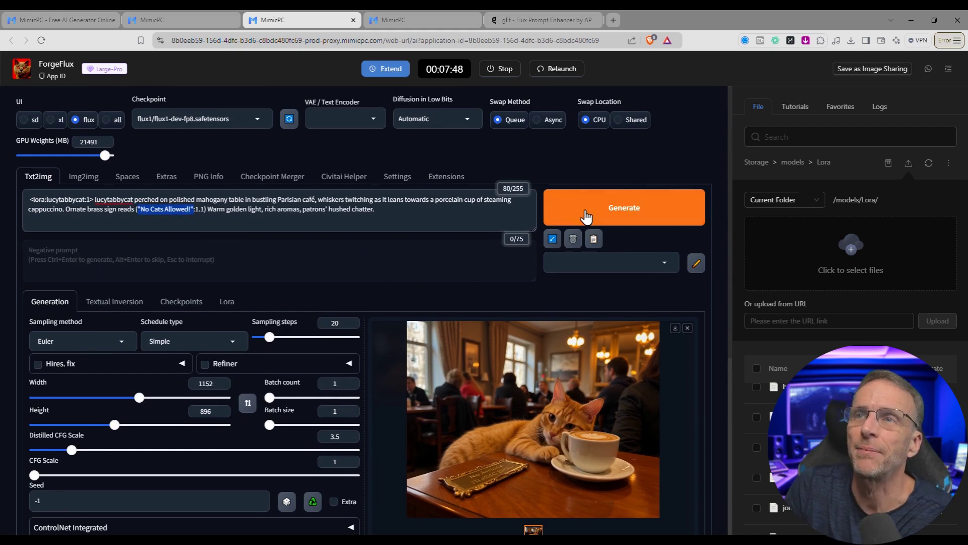
{"action": "left_click", "coordinate": [585, 214]}
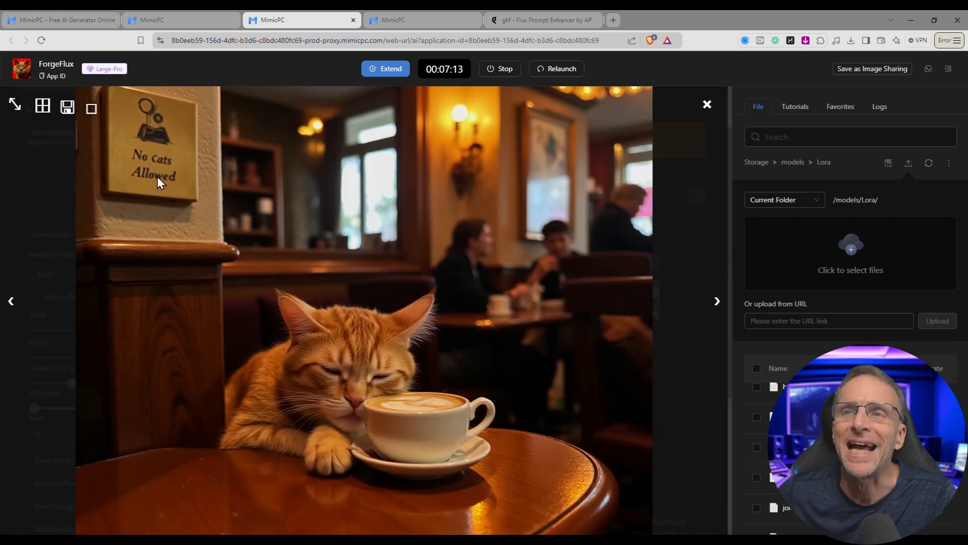
{"action": "scroll", "coordinate": [337, 412], "scroll_direction": "down", "scroll_amount": 2}
{"action": "scroll", "coordinate": [322, 437], "scroll_direction": "down", "scroll_amount": 1}
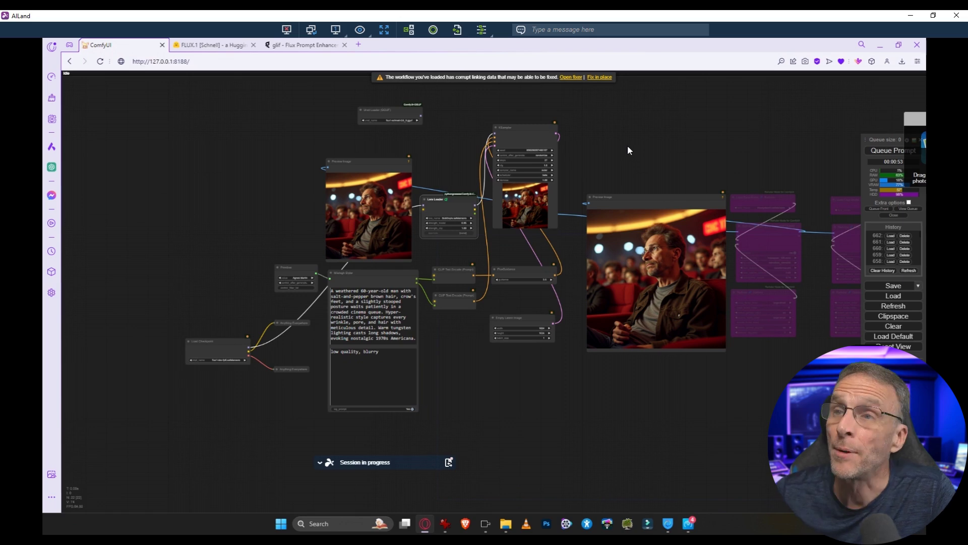
Step: Pan around the ComfyUI workflow canvas to look over the cinema-scene nodes
{"action": "left_click_drag", "start_coordinate": [634, 133], "coordinate": [556, 194]}
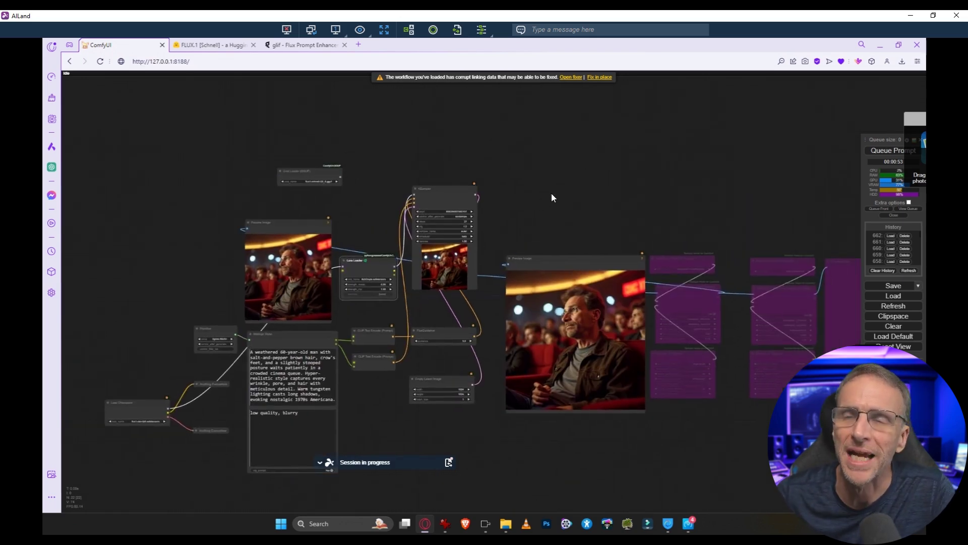
{"action": "left_click_drag", "start_coordinate": [552, 193], "coordinate": [572, 167]}
{"action": "scroll", "coordinate": [571, 168], "scroll_direction": "down", "scroll_amount": 1}
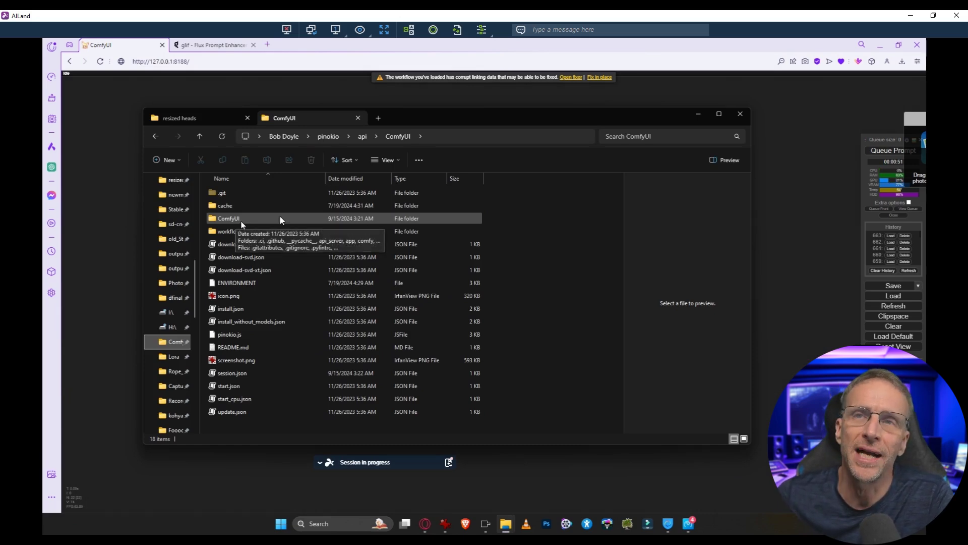
Step: Open ComfyUI > models in File Explorer and scroll down to the loras folder
{"action": "double_click", "coordinate": [231, 219]}
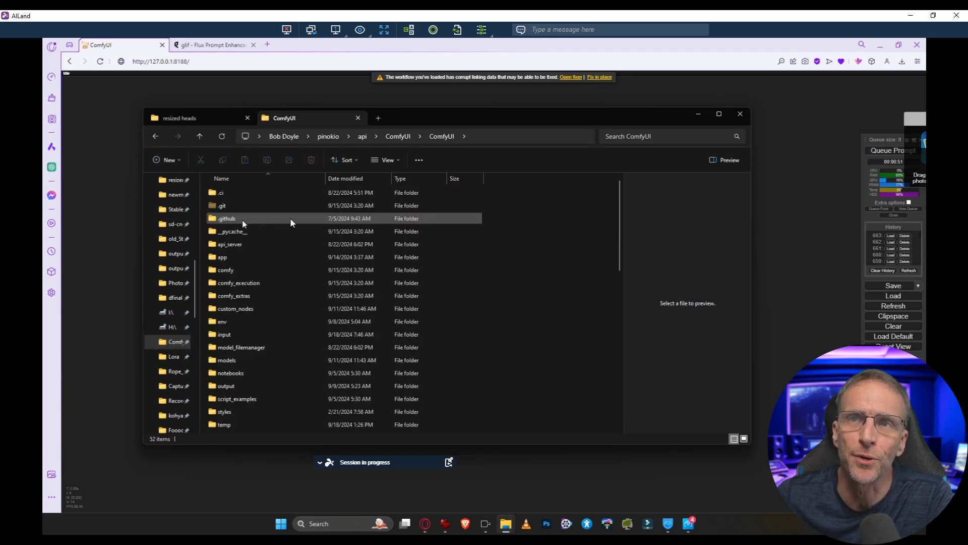
{"action": "scroll", "coordinate": [233, 354], "scroll_direction": "down", "scroll_amount": 1}
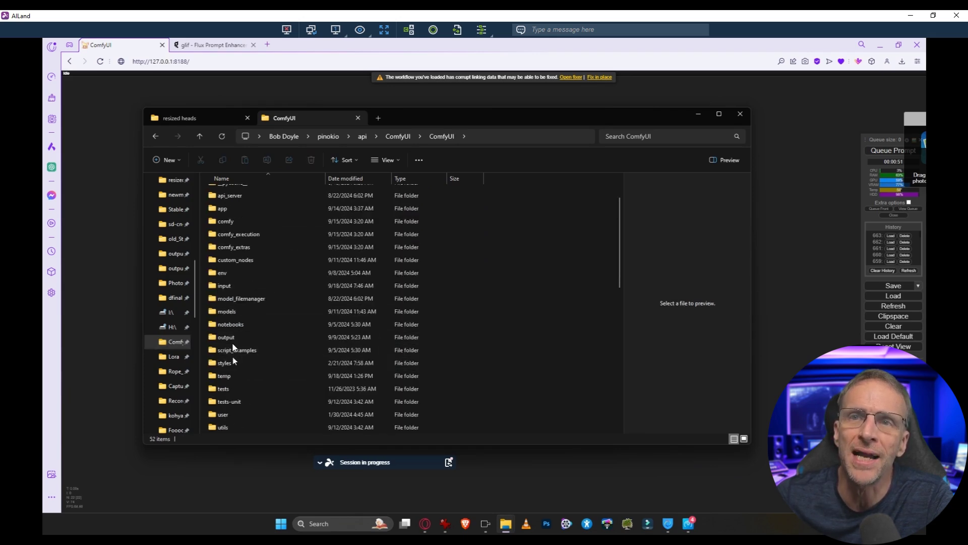
{"action": "double_click", "coordinate": [226, 314]}
{"action": "scroll", "coordinate": [237, 293], "scroll_direction": "down", "scroll_amount": 1}
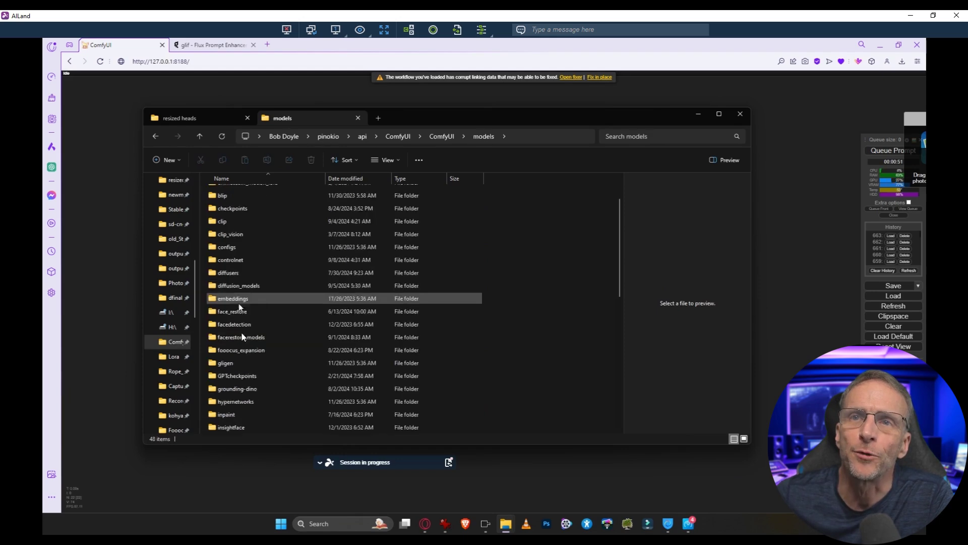
{"action": "scroll", "coordinate": [230, 383], "scroll_direction": "down", "scroll_amount": 1}
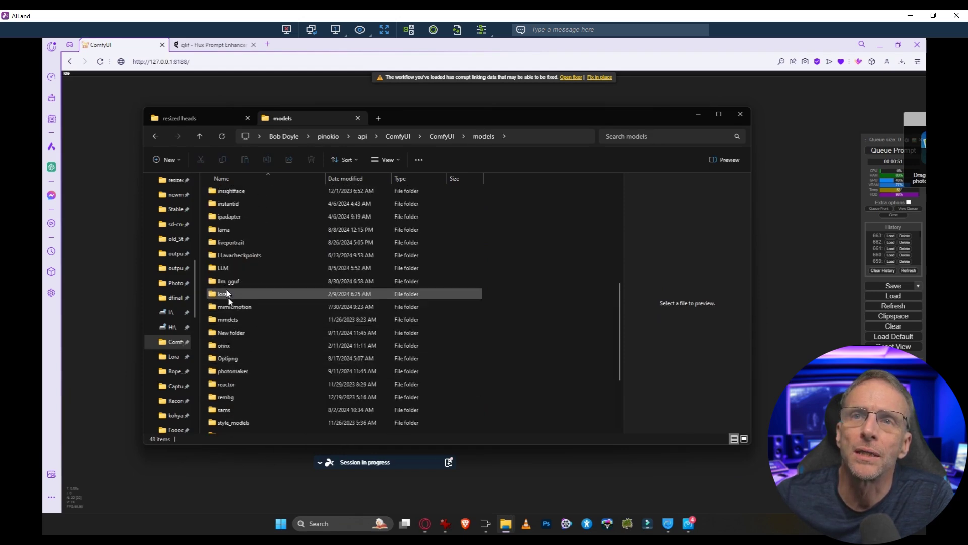
{"action": "mouse_move", "coordinate": [227, 295]}
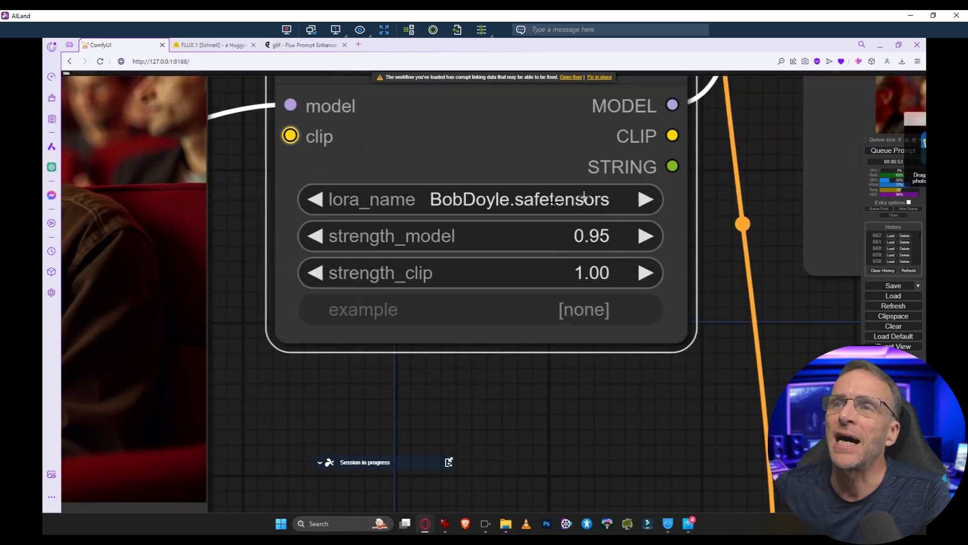
Step: Queue a generation of the current 60-year-old man cinema prompt in ComfyUI
{"action": "scroll", "coordinate": [553, 209], "scroll_direction": "down", "scroll_amount": 10}
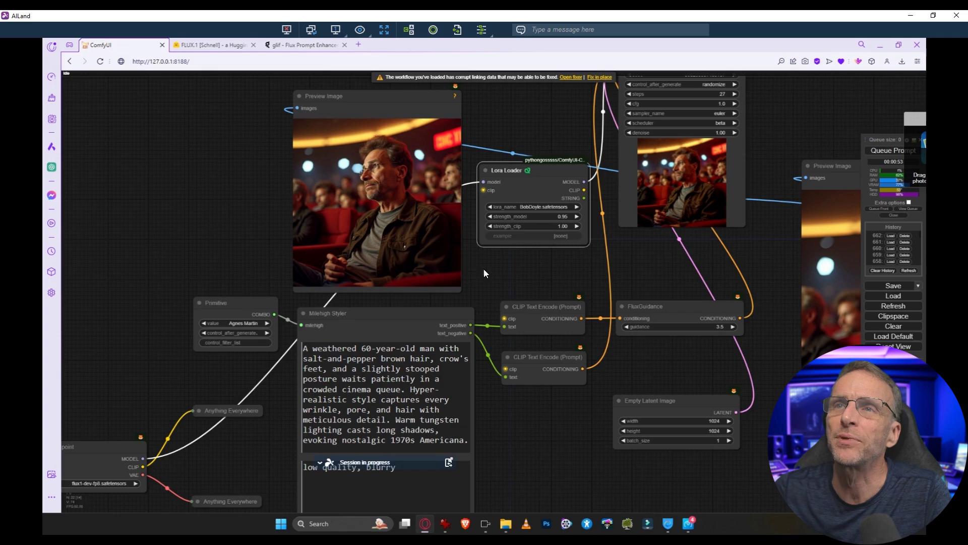
{"action": "left_click_drag", "start_coordinate": [483, 268], "coordinate": [310, 301]}
{"action": "left_click", "coordinate": [303, 45]}
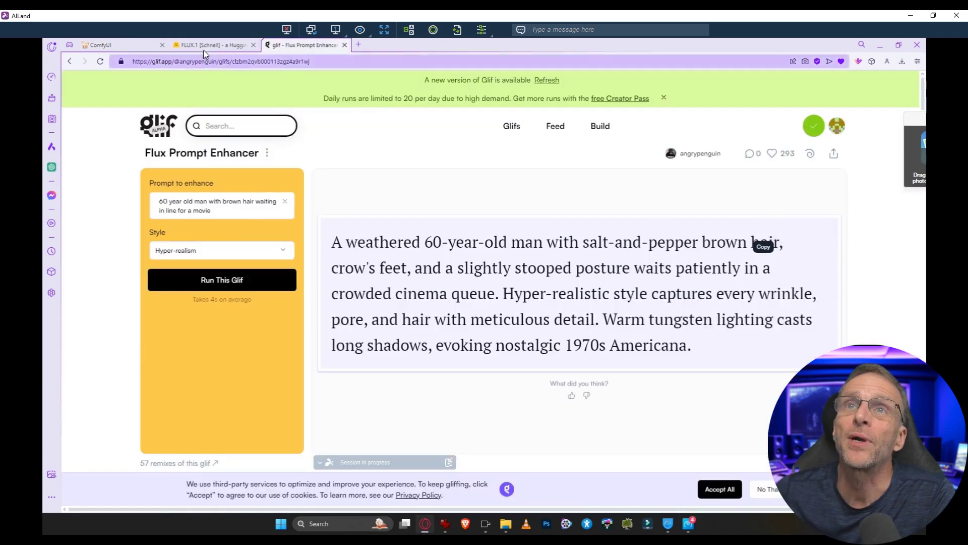
{"action": "left_click", "coordinate": [101, 45]}
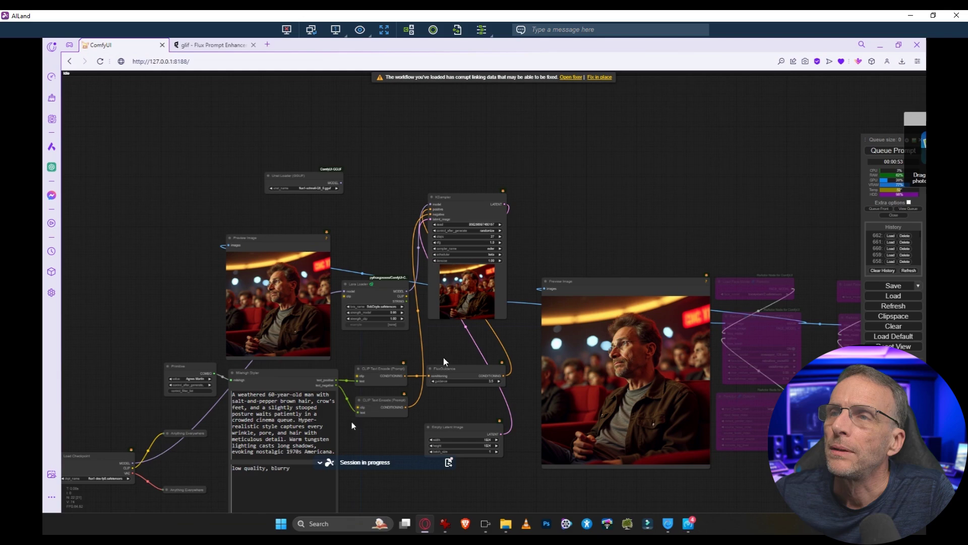
{"action": "left_click", "coordinate": [889, 156]}
{"action": "scroll", "coordinate": [389, 321], "scroll_direction": "up", "scroll_amount": 4}
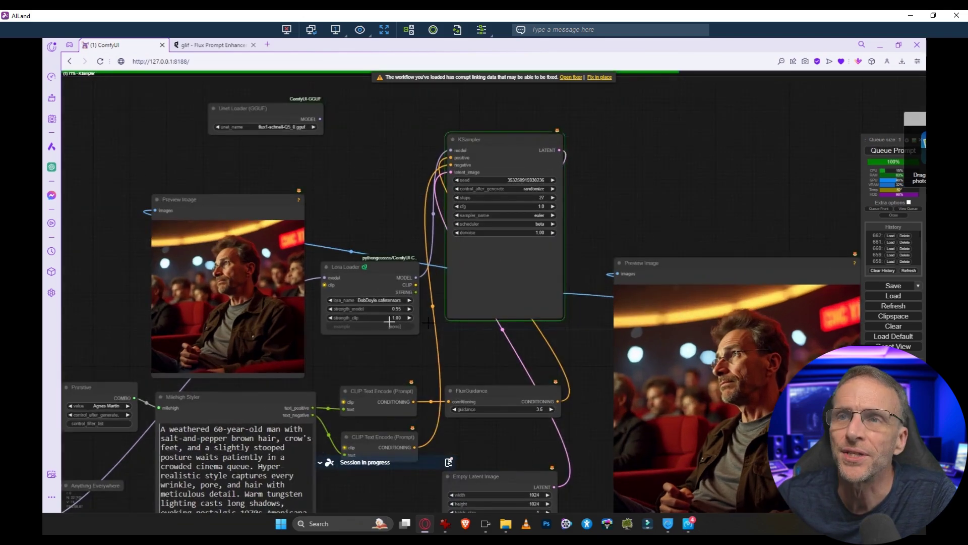
{"action": "scroll", "coordinate": [264, 362], "scroll_direction": "down", "scroll_amount": 3}
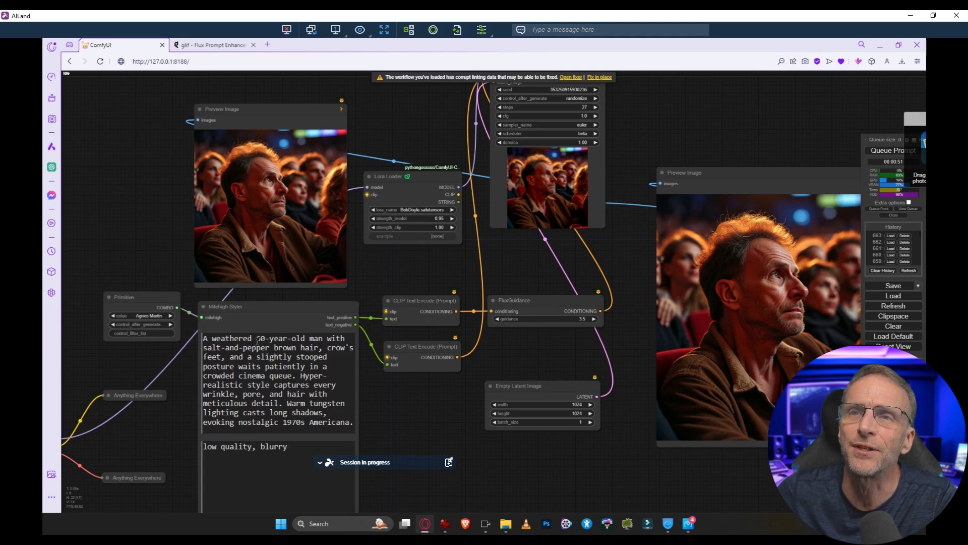
Step: Replace "60-year-old man" in the Milehigh Styler prompt with bobdoyle and queue the generation
{"action": "left_click_drag", "start_coordinate": [257, 340], "coordinate": [323, 337]}
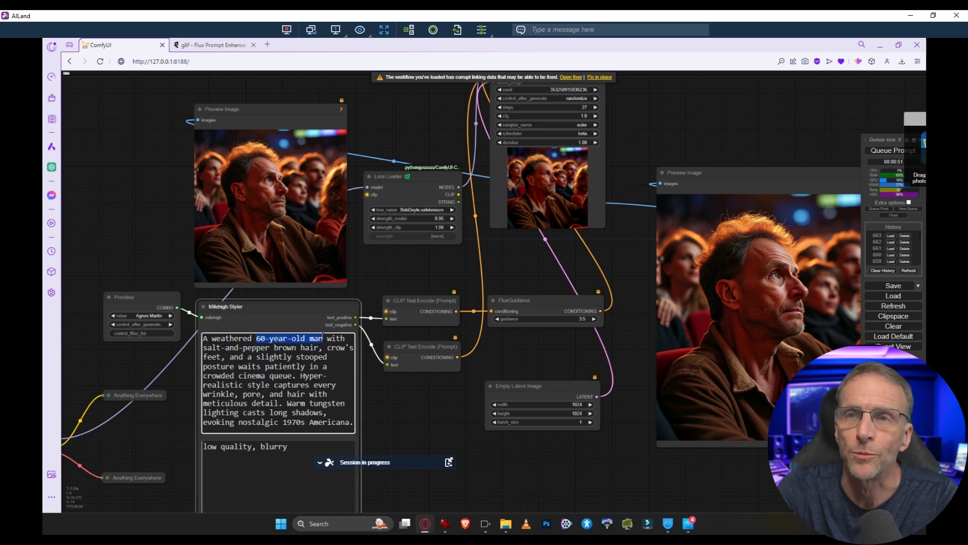
{"action": "type", "text": "bobdoyle"}
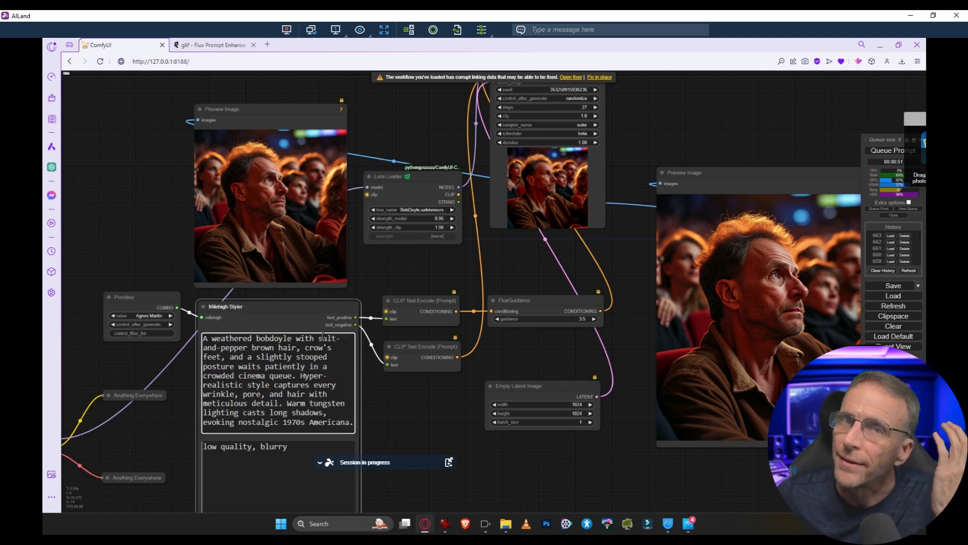
{"action": "scroll", "coordinate": [416, 217], "scroll_direction": "up", "scroll_amount": 4}
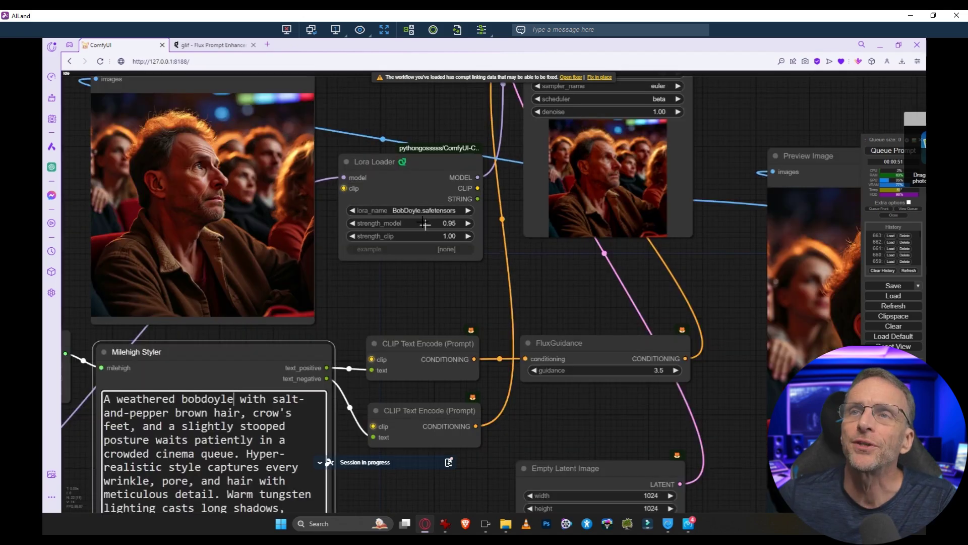
{"action": "scroll", "coordinate": [418, 220], "scroll_direction": "up", "scroll_amount": 5}
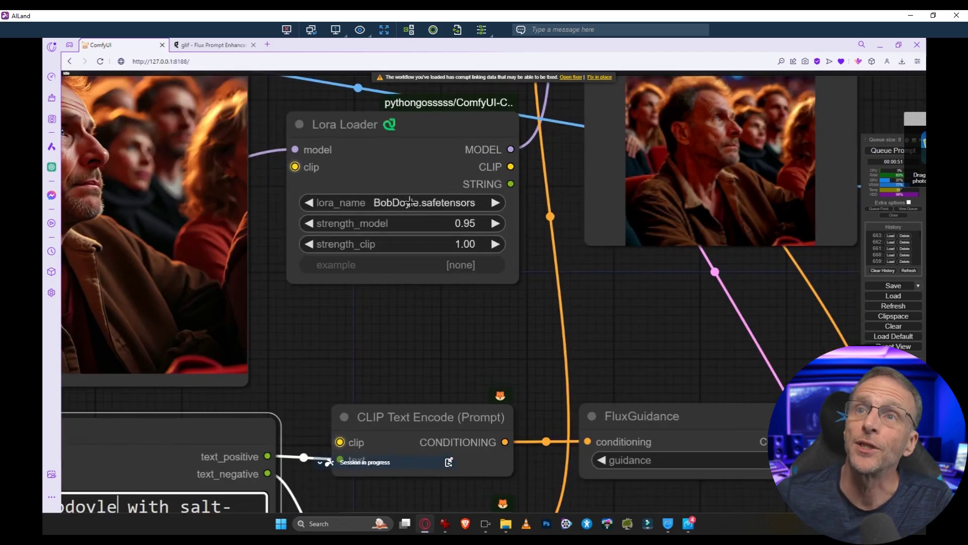
{"action": "scroll", "coordinate": [408, 204], "scroll_direction": "down", "scroll_amount": 2}
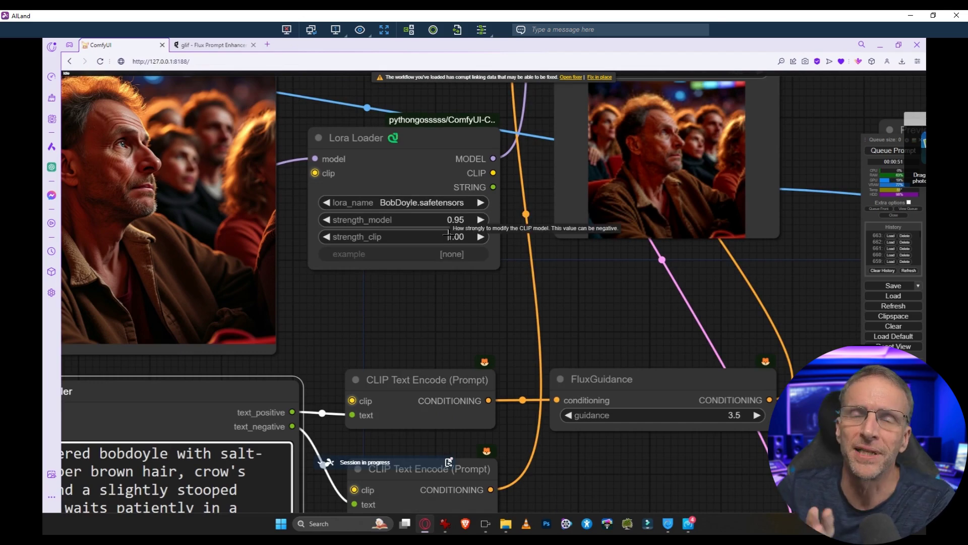
{"action": "scroll", "coordinate": [497, 286], "scroll_direction": "down", "scroll_amount": 5}
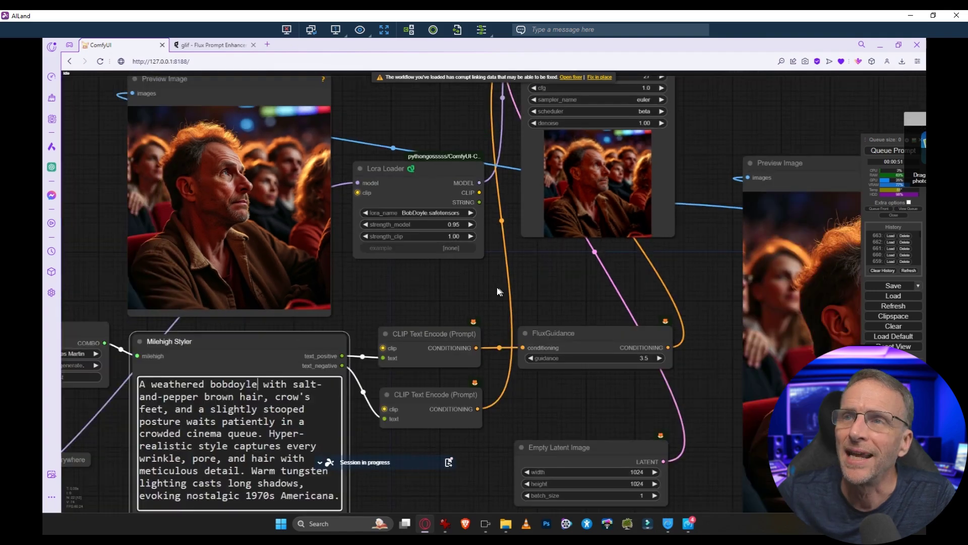
{"action": "scroll", "coordinate": [445, 291], "scroll_direction": "down", "scroll_amount": 3}
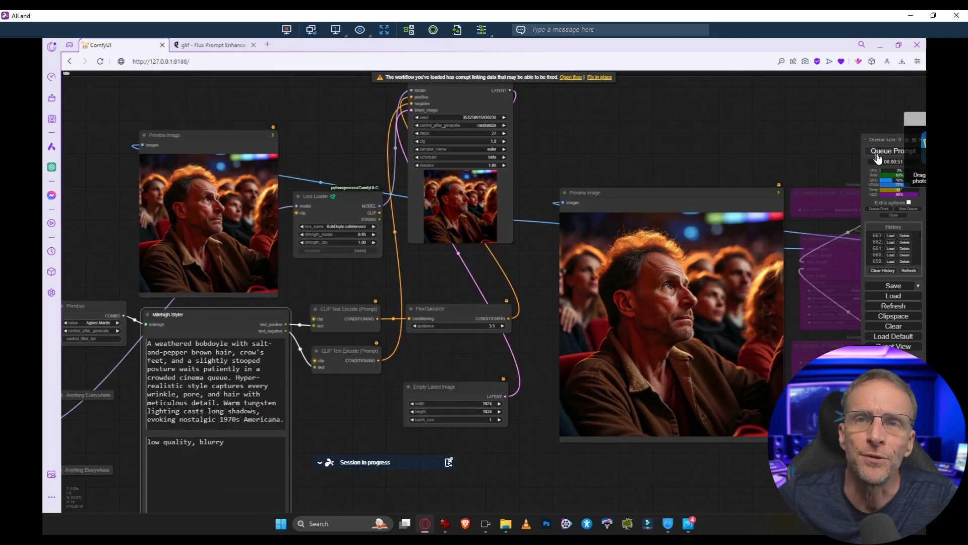
{"action": "left_click", "coordinate": [878, 151]}
{"action": "left_click", "coordinate": [212, 45]}
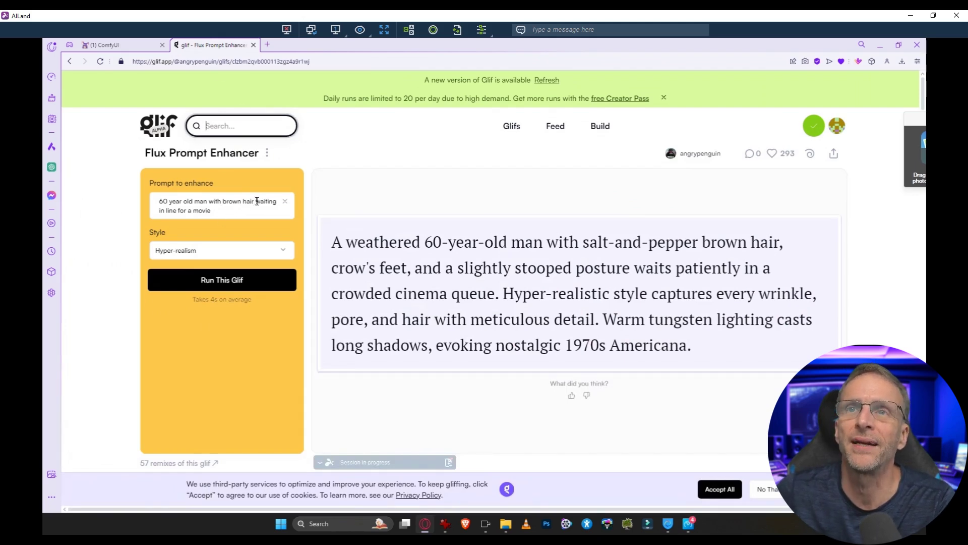
Step: Rewrite the enhancer prompt as walking along the beach at sunset holding an "I'm Lost" sign, and run it
{"action": "left_click_drag", "start_coordinate": [257, 201], "coordinate": [277, 216]}
{"action": "type", "text": "walking along the"}
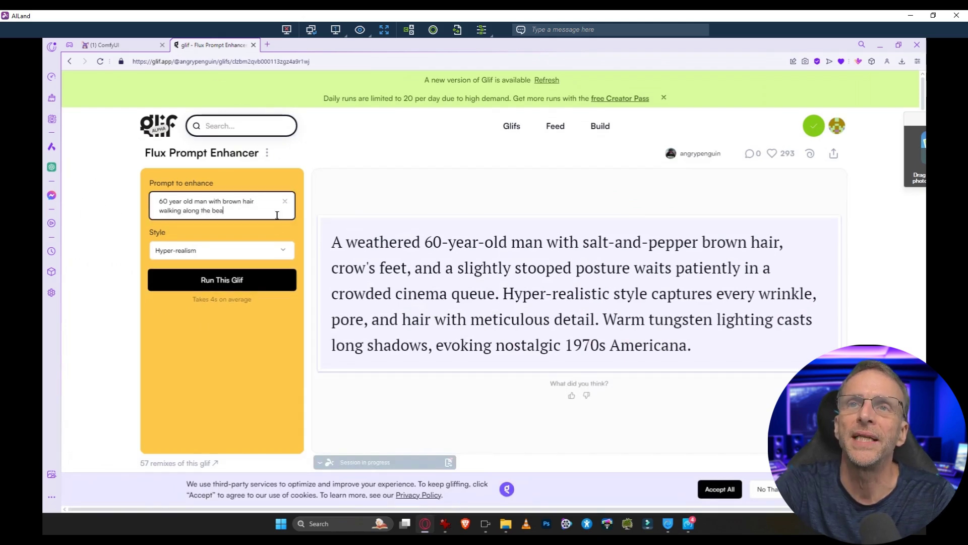
{"action": "type", "text": " beach at sunset holding "}
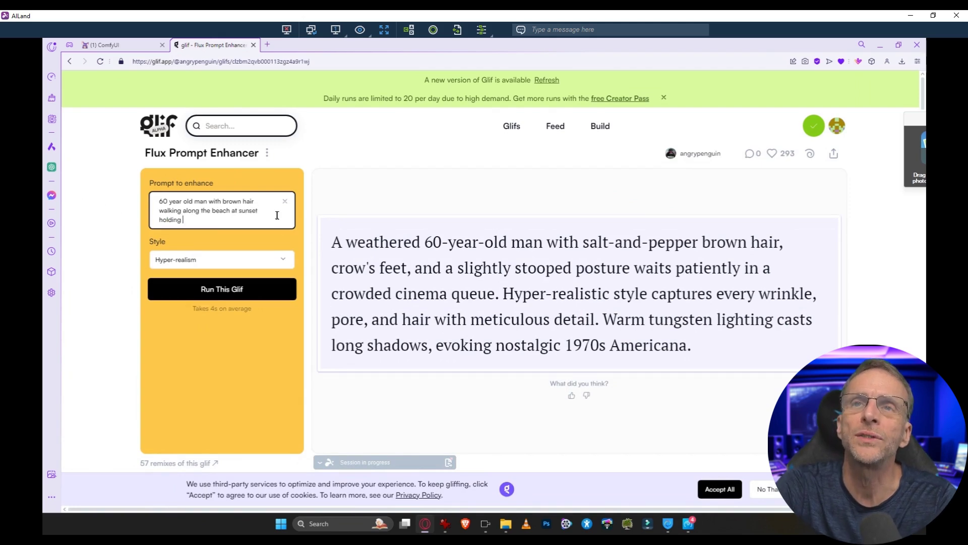
{"action": "type", "text": "a sign that says \"I'm Lost"}
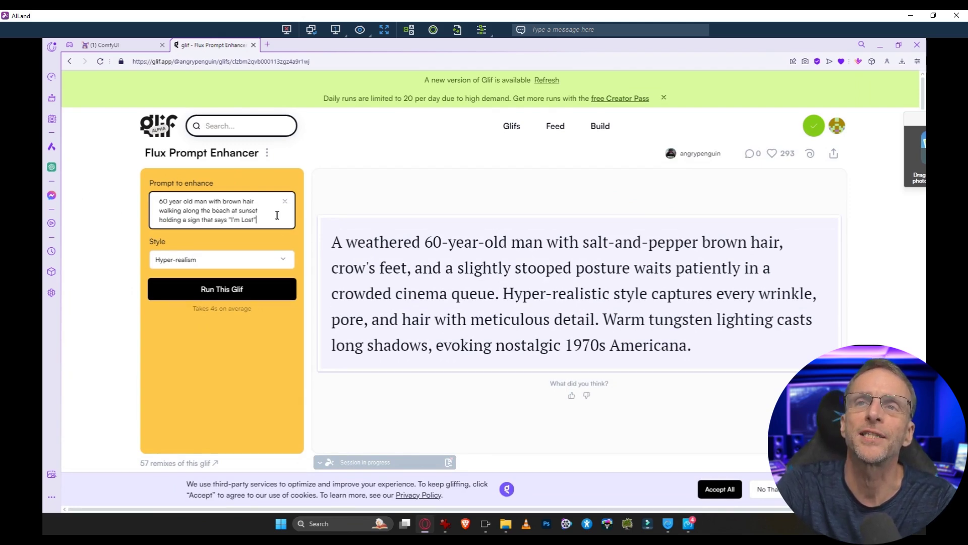
{"action": "key", "text": "Return"}
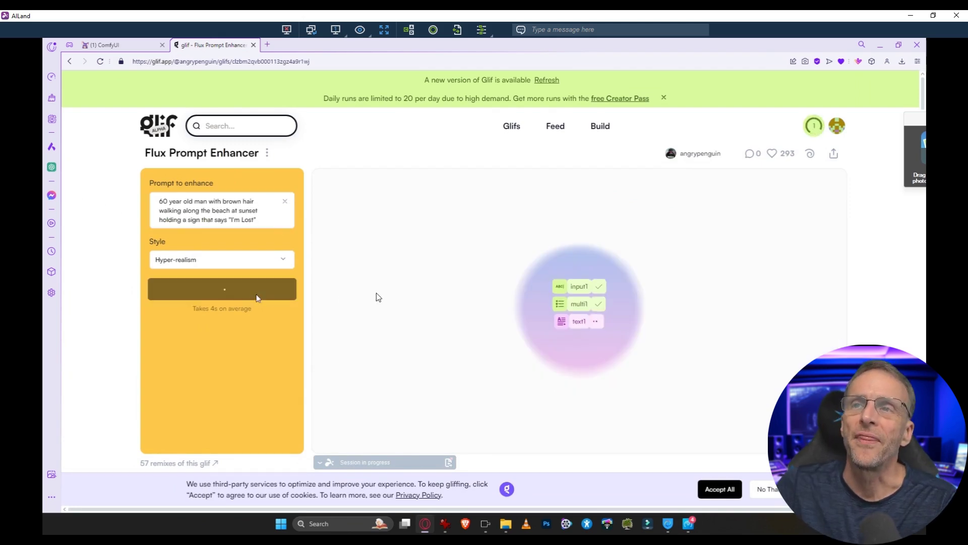
{"action": "key", "text": "ctrl+Tab"}
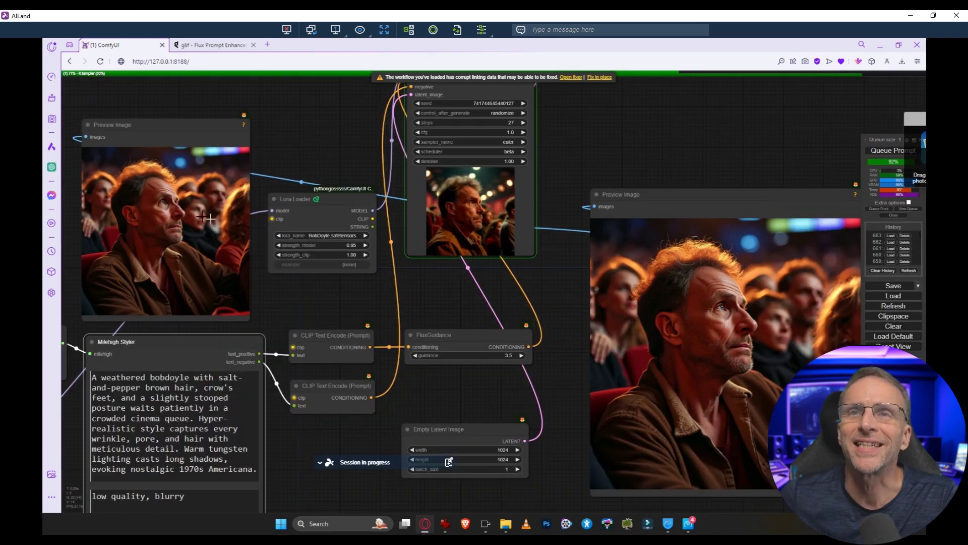
Step: Paste the enhanced beach prompt into the Styler, swap "60-year-old man" for bobdoyle, and queue it
{"action": "scroll", "coordinate": [355, 307], "scroll_direction": "down", "scroll_amount": 2}
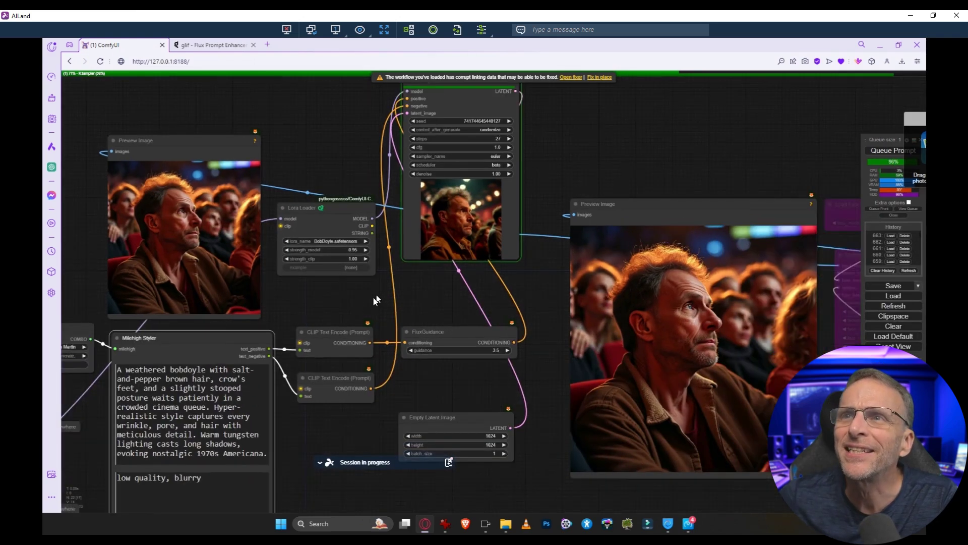
{"action": "scroll", "coordinate": [308, 313], "scroll_direction": "down", "scroll_amount": 1}
{"action": "left_click_drag", "start_coordinate": [309, 314], "coordinate": [419, 262]}
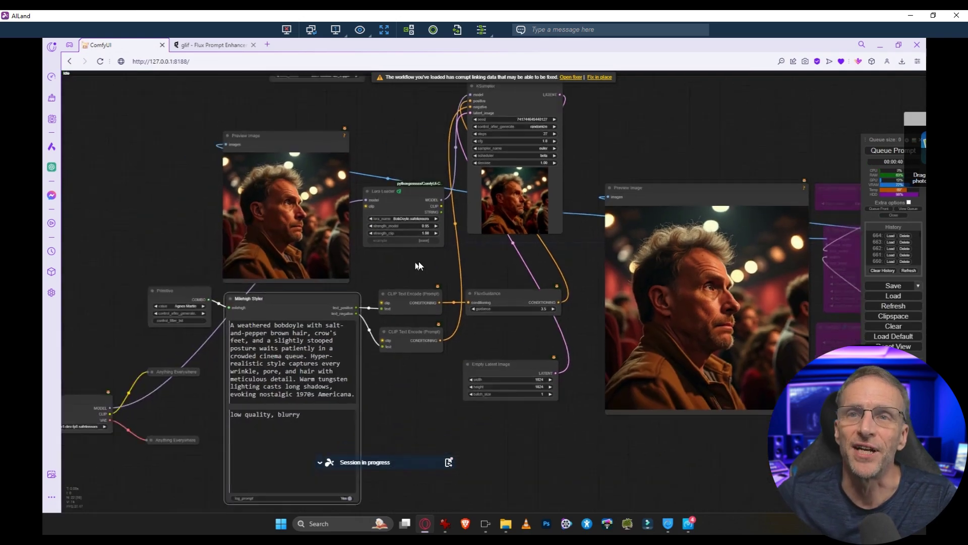
{"action": "left_click", "coordinate": [311, 361]}
{"action": "key", "text": "ctrl+a"}
{"action": "key", "text": "ctrl+v"}
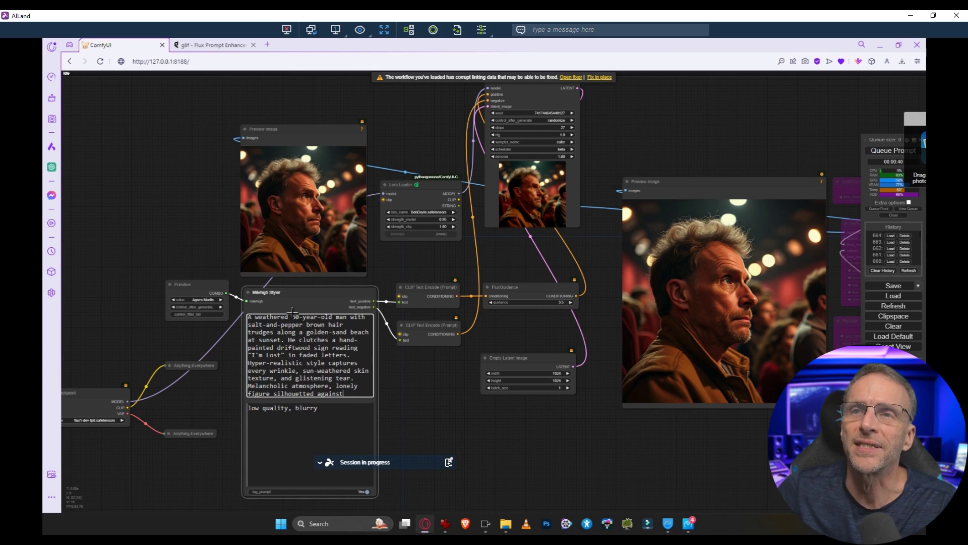
{"action": "left_click_drag", "start_coordinate": [292, 317], "coordinate": [348, 317]}
{"action": "type", "text": "bobdoyle"}
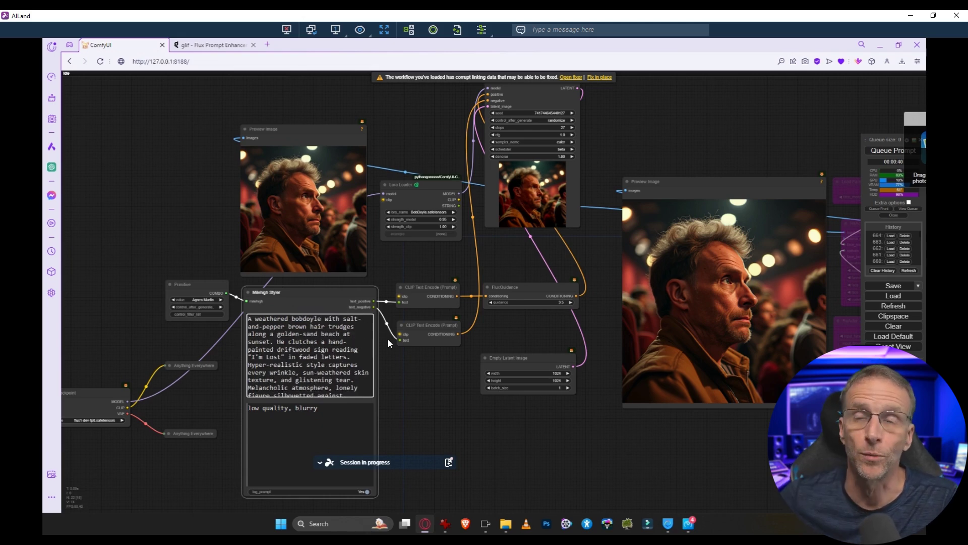
{"action": "left_click", "coordinate": [893, 150]}
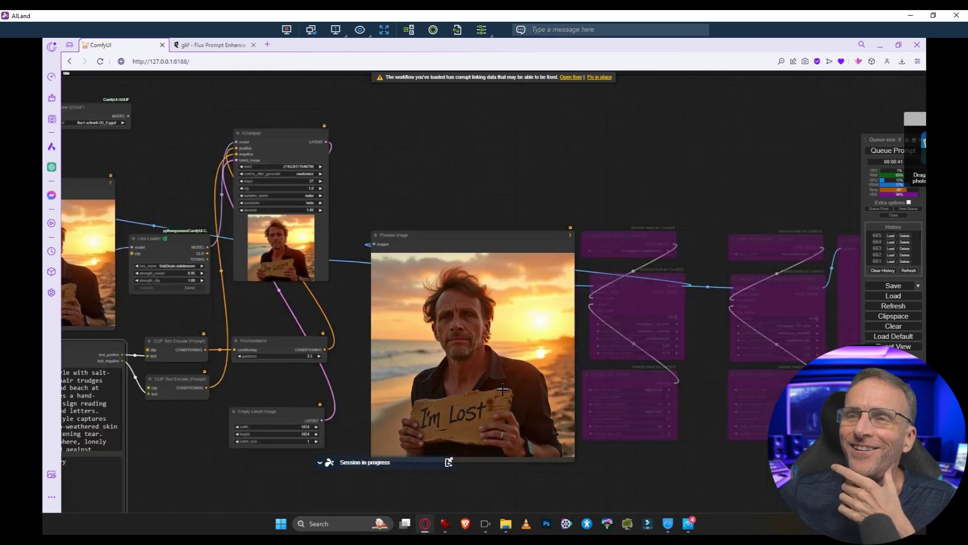
{"action": "scroll", "coordinate": [503, 389], "scroll_direction": "up", "scroll_amount": 6}
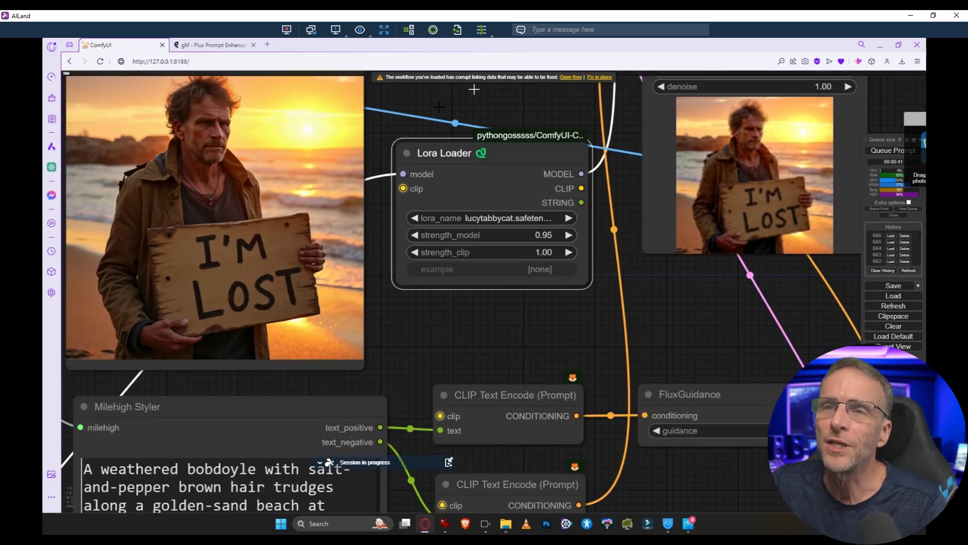
Step: Write an orange tabby cat staring prompt and replace "orange tabby cat" with lucytabbycat
{"action": "left_click", "coordinate": [224, 46]}
{"action": "left_click", "coordinate": [237, 201]}
{"action": "key", "text": "ctrl+a"}
{"action": "type", "text": "orange tabby c"}
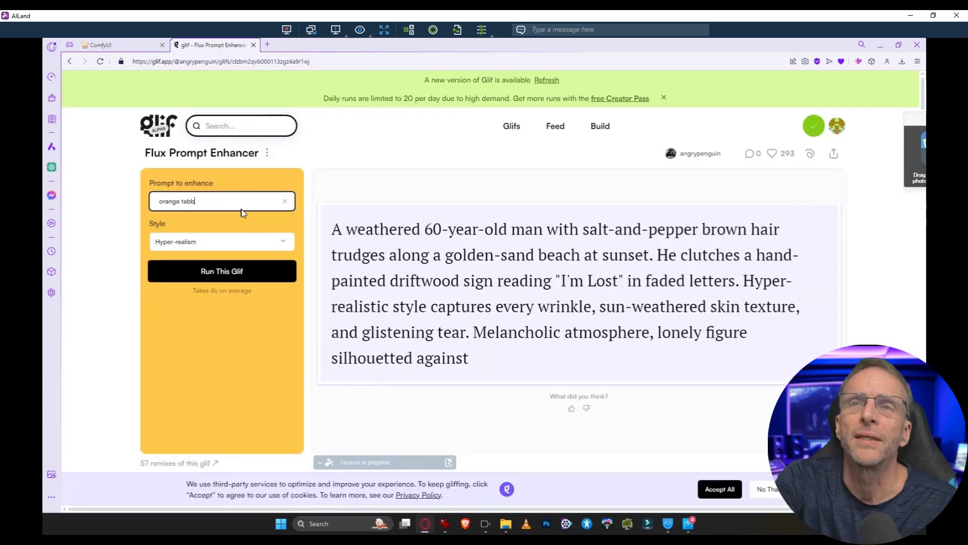
{"action": "type", "text": "at staring at a tank of fish"}
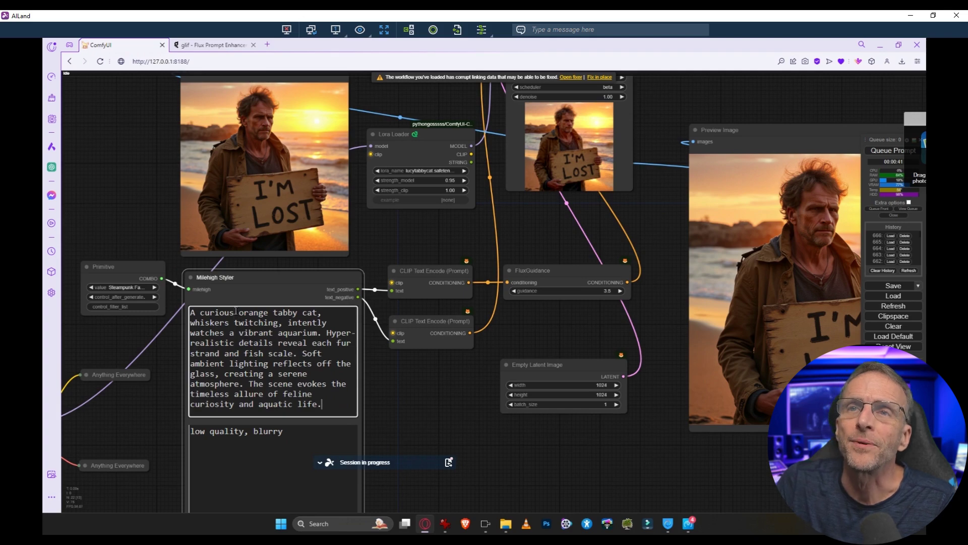
{"action": "left_click_drag", "start_coordinate": [235, 312], "coordinate": [317, 312]}
{"action": "type", "text": "lucy"}
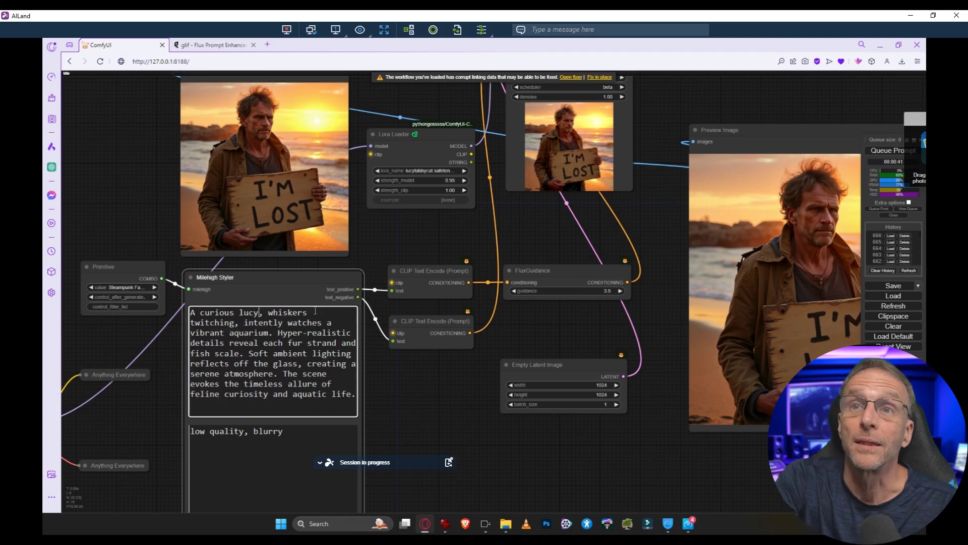
{"action": "type", "text": "tabbycat"}
{"action": "scroll", "coordinate": [316, 310], "scroll_direction": "down", "scroll_amount": 3}
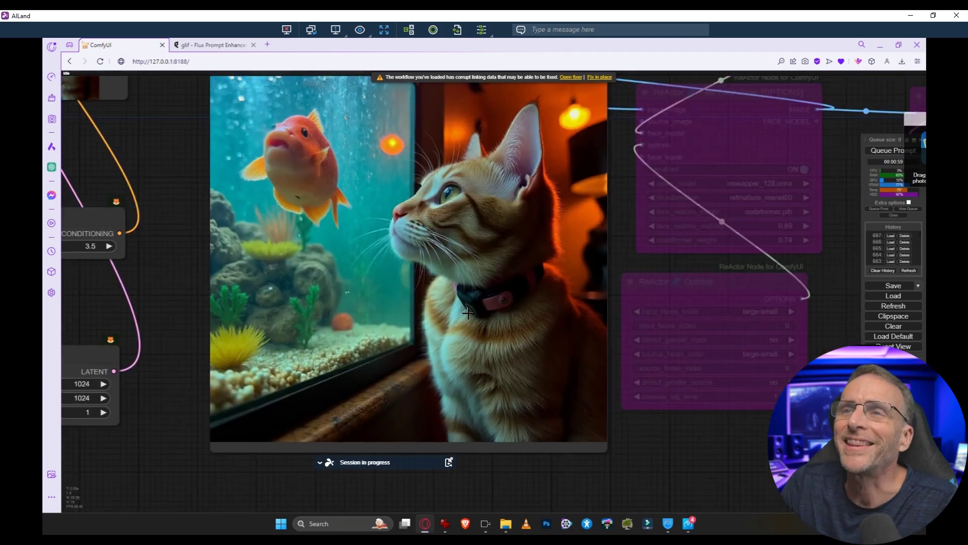
{"action": "scroll", "coordinate": [492, 327], "scroll_direction": "down", "scroll_amount": 2}
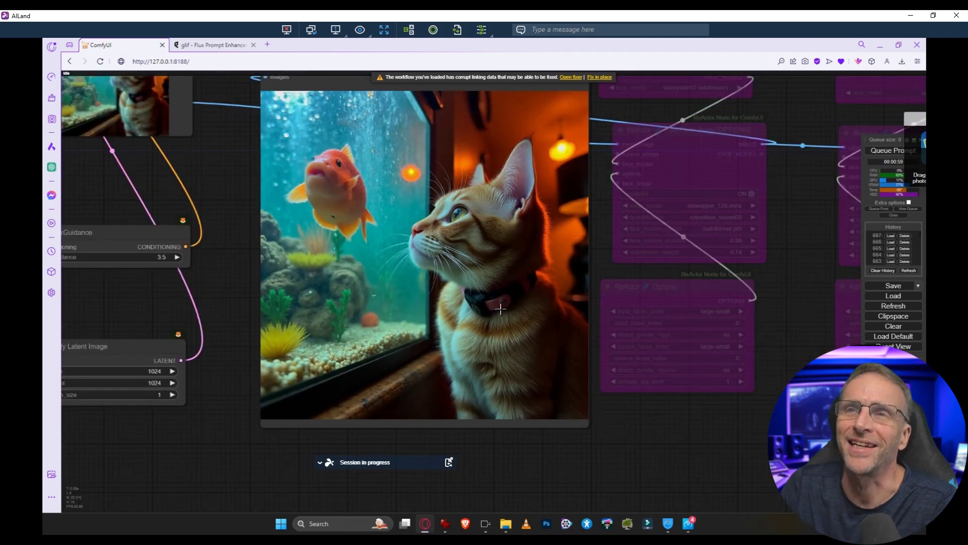